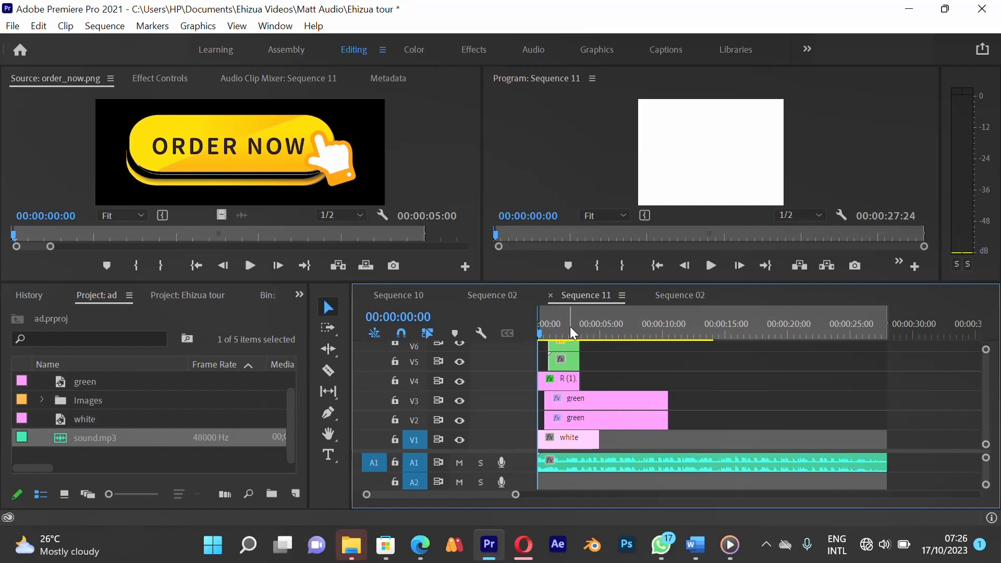
# Preview Sequence 11, mark its Out point at 00:00:09:19, and return the playhead to the start.
pyautogui.click(711, 266)
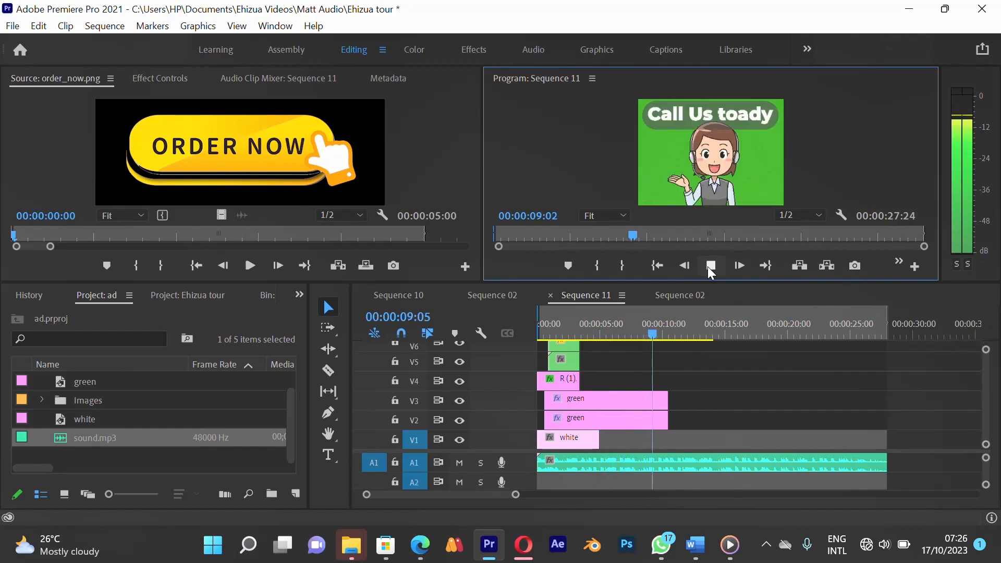
pyautogui.click(708, 266)
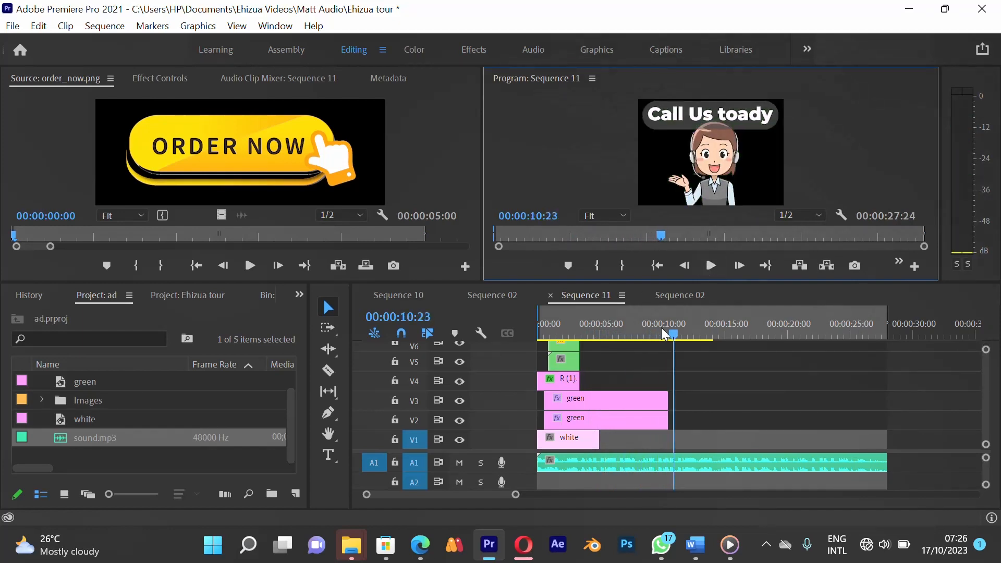
pyautogui.click(660, 331)
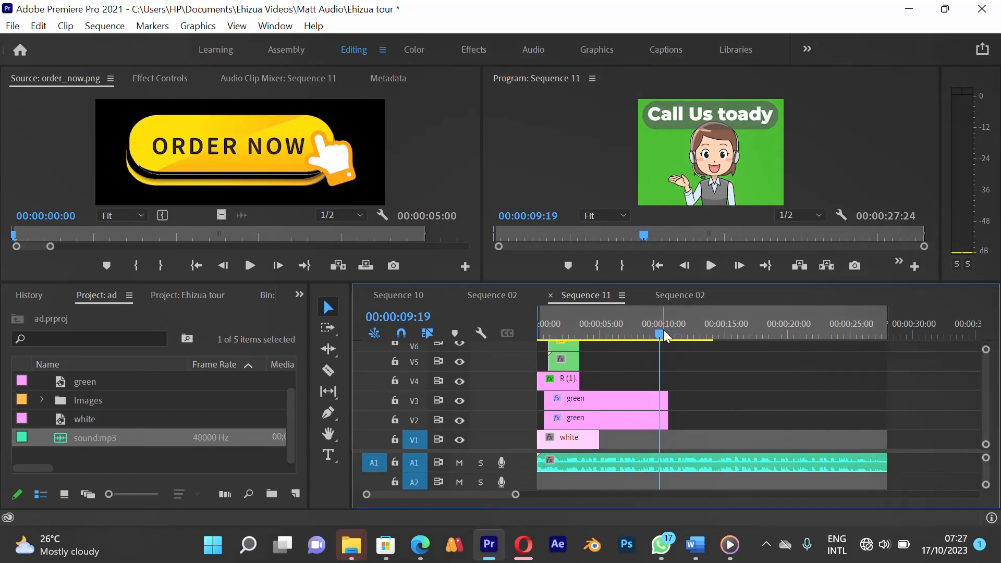
pyautogui.press('o')
pyautogui.moveTo(661, 333); pyautogui.dragTo(539, 333)
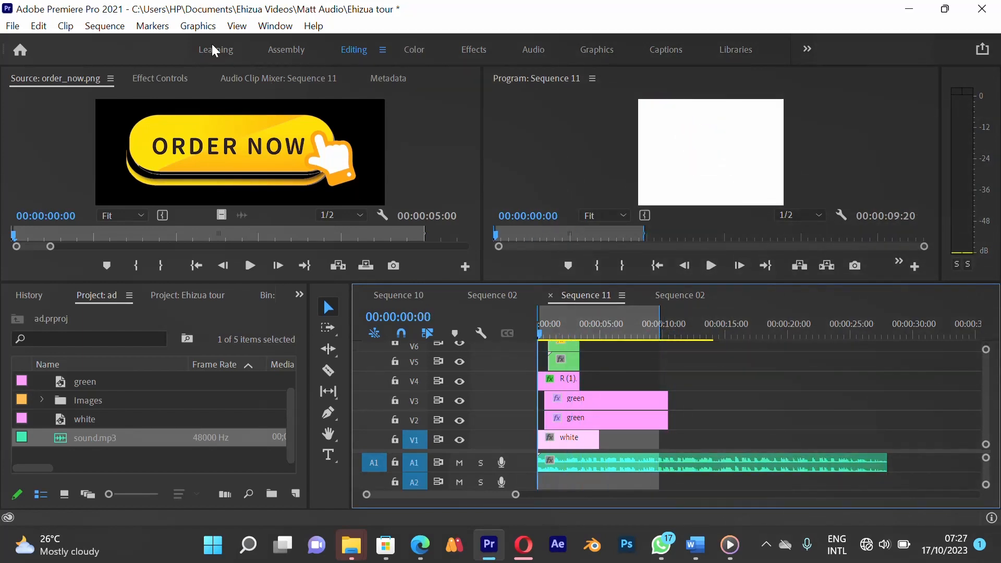
# Render Sequence 11 from In to Out, first the effects only and then the entire marked range.
pyautogui.click(105, 26)
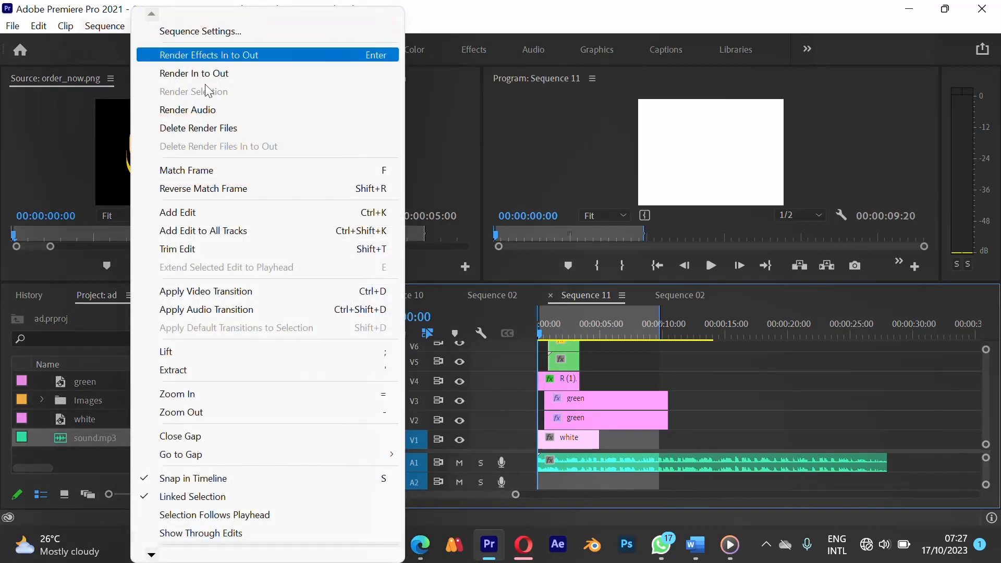
pyautogui.click(219, 55)
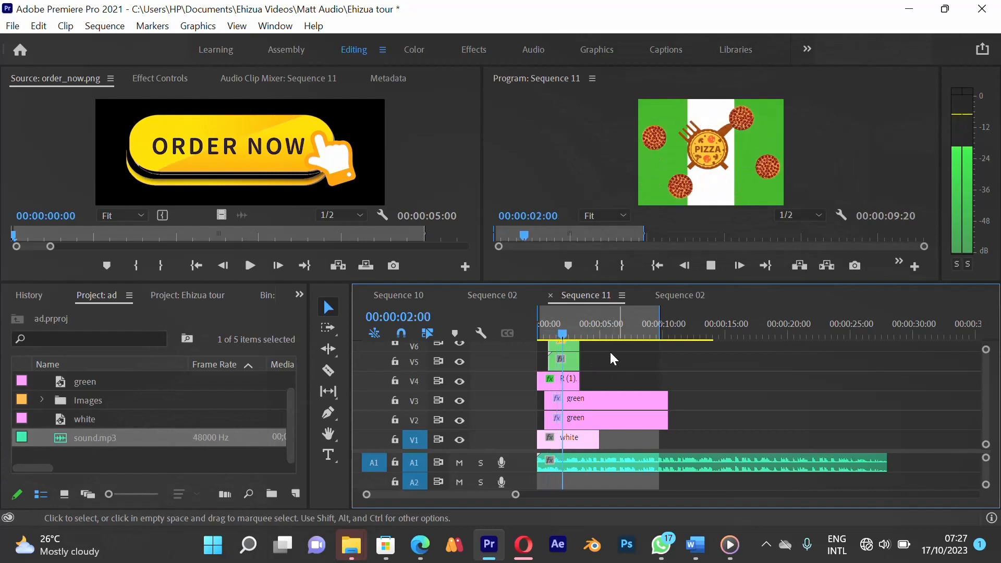
pyautogui.press('space')
pyautogui.click(104, 26)
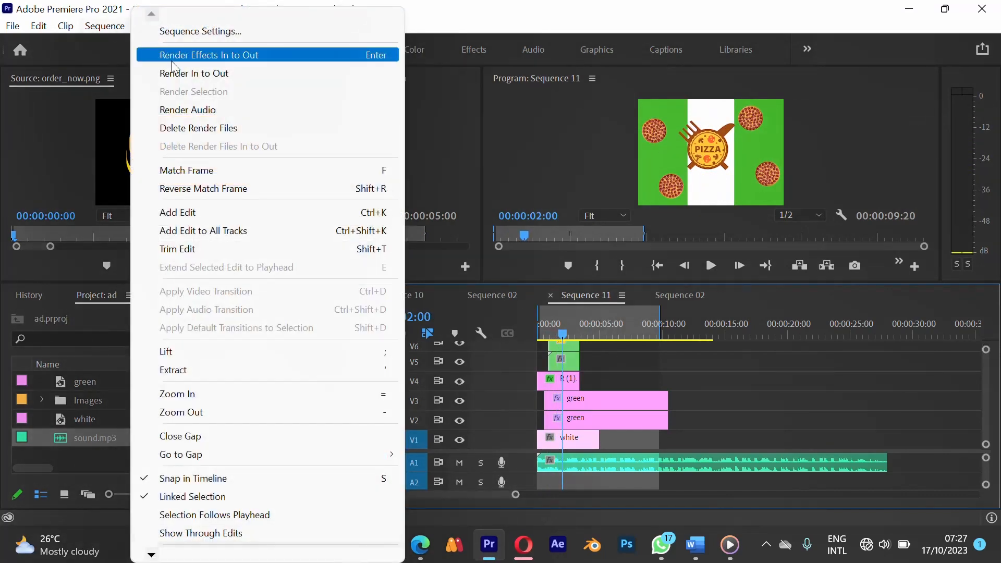
pyautogui.click(201, 74)
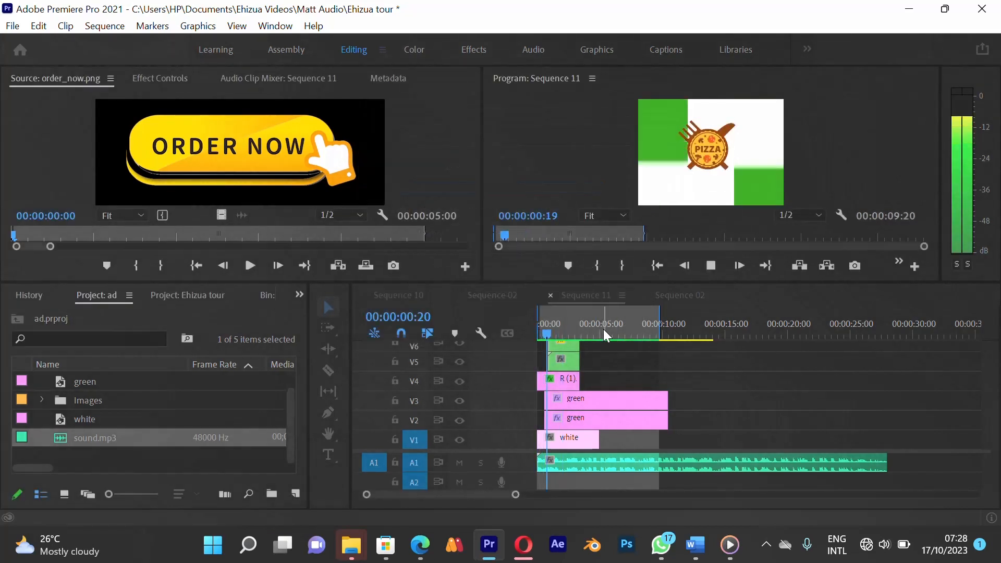
pyautogui.press('space')
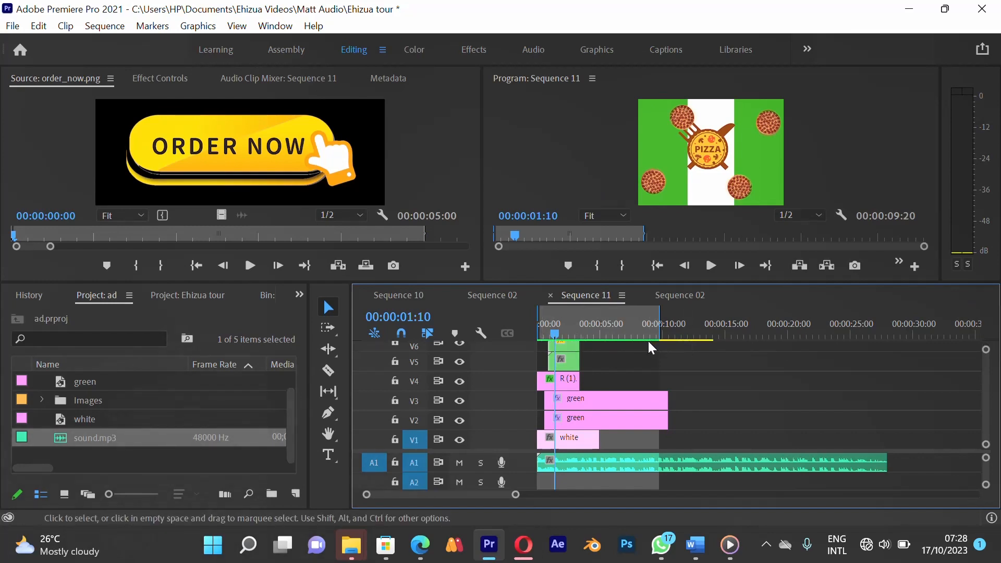
# Play the rendered part of Sequence 11 from the start to check its playback.
pyautogui.press('Home')
pyautogui.press('space')
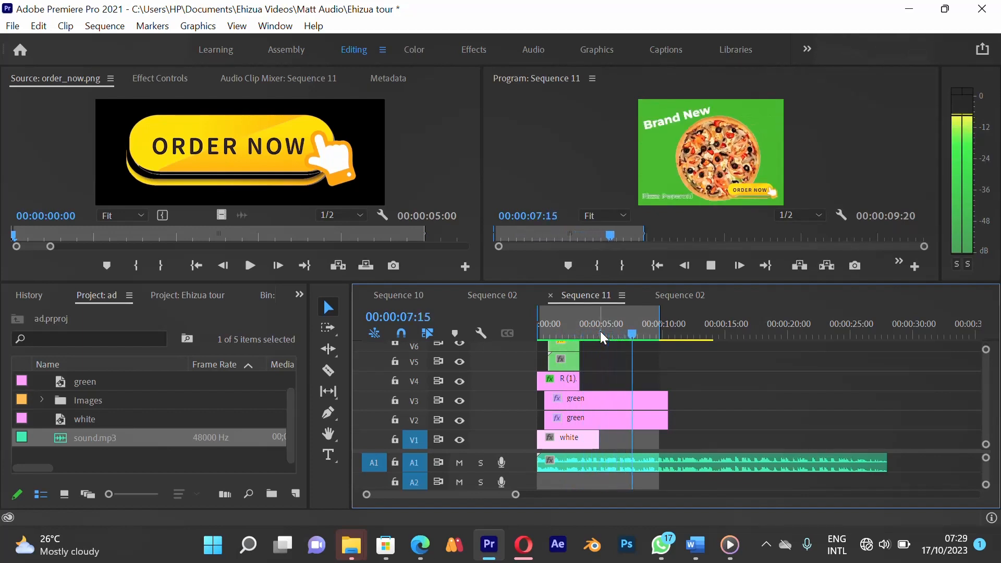
pyautogui.press('space')
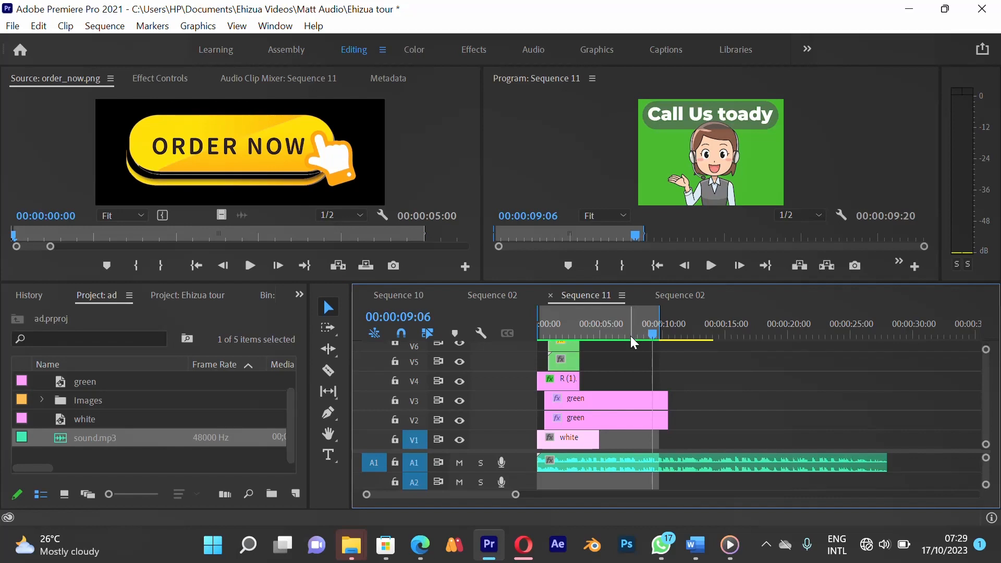
# Open the empty Sequence 02 and resize the panels to widen the Program monitor and enlarge the project and timeline areas.
pyautogui.click(680, 297)
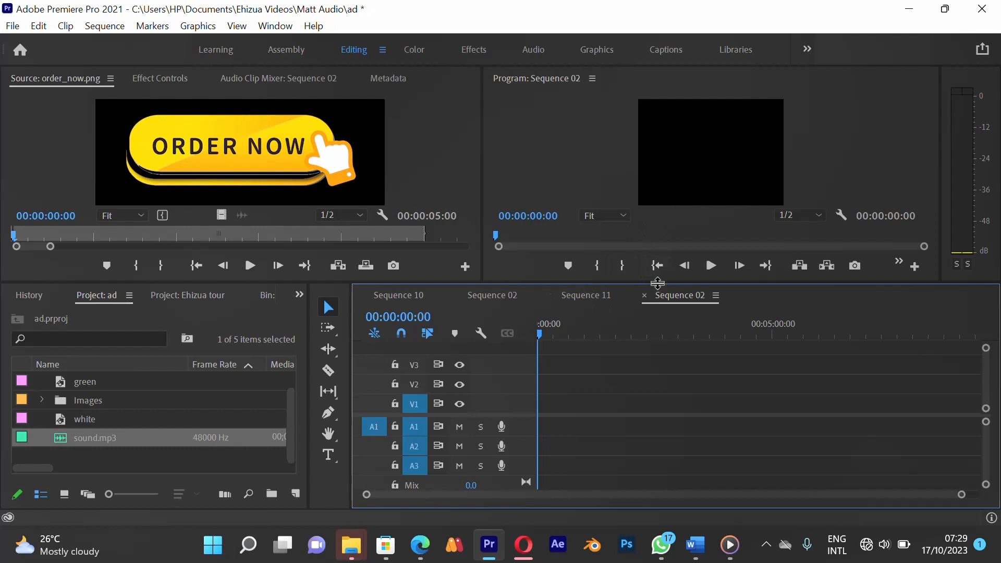
pyautogui.moveTo(656, 284); pyautogui.dragTo(650, 342)
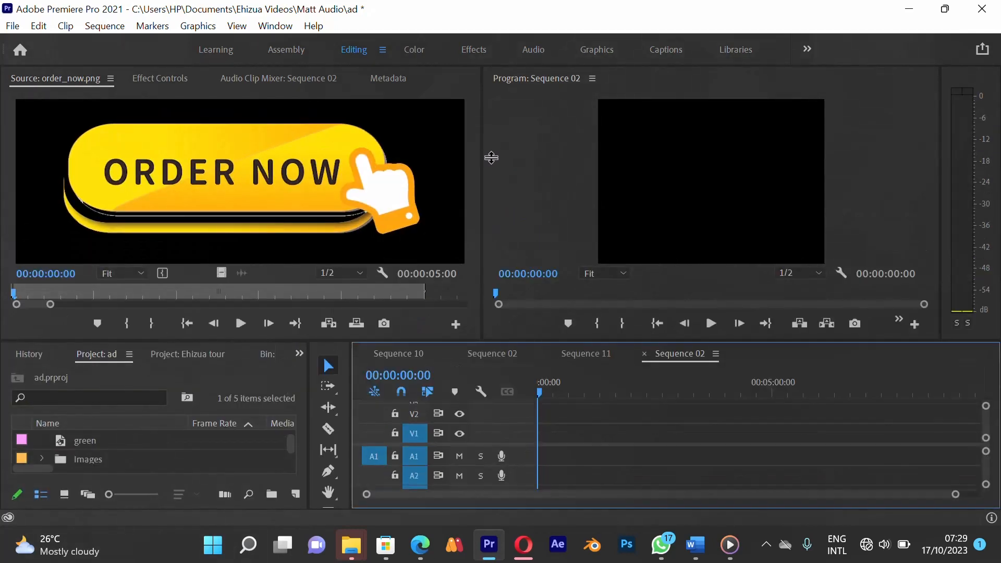
pyautogui.moveTo(438, 144); pyautogui.dragTo(272, 146)
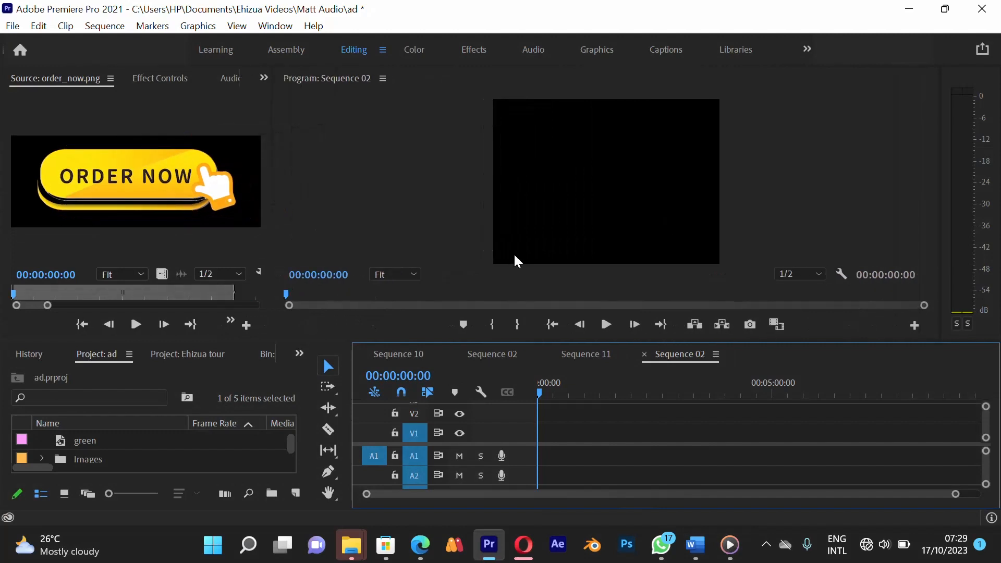
pyautogui.click(394, 274)
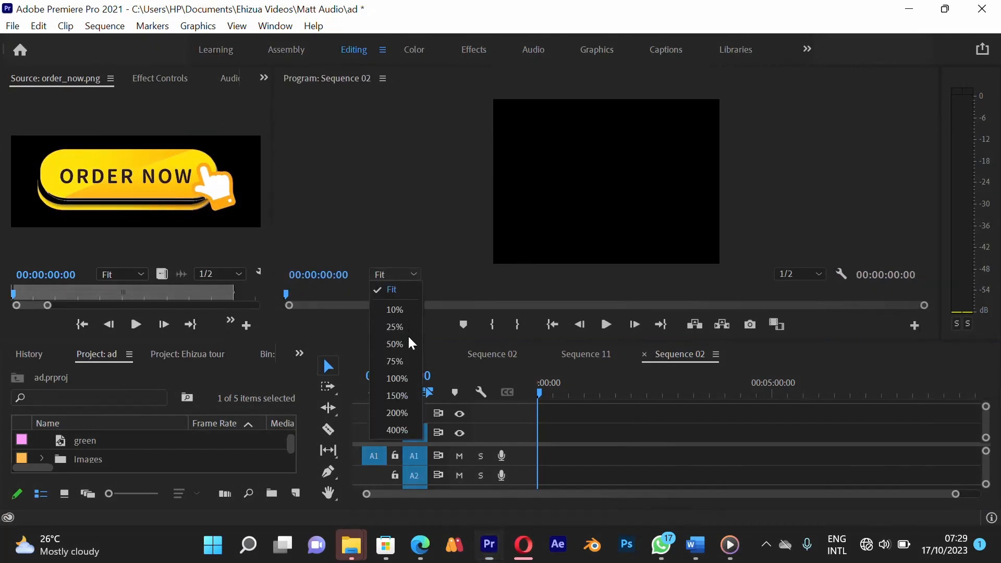
pyautogui.click(403, 383)
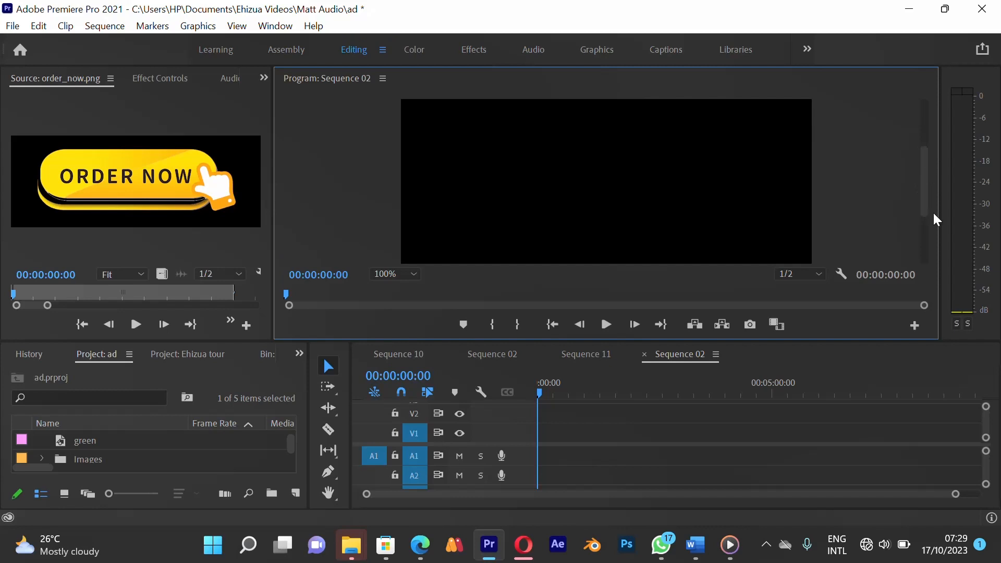
pyautogui.moveTo(925, 198); pyautogui.dragTo(921, 160)
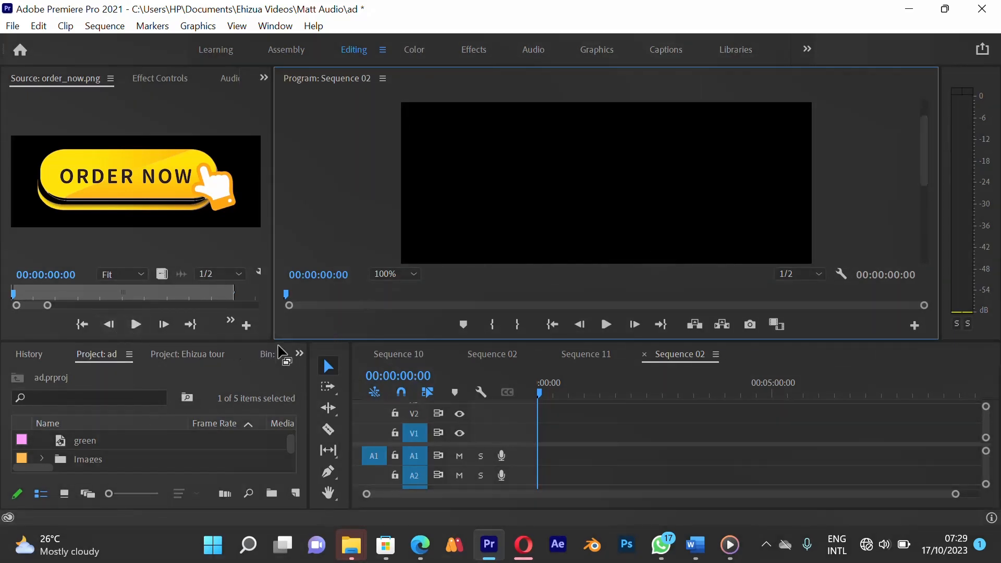
pyautogui.moveTo(285, 341); pyautogui.dragTo(295, 262)
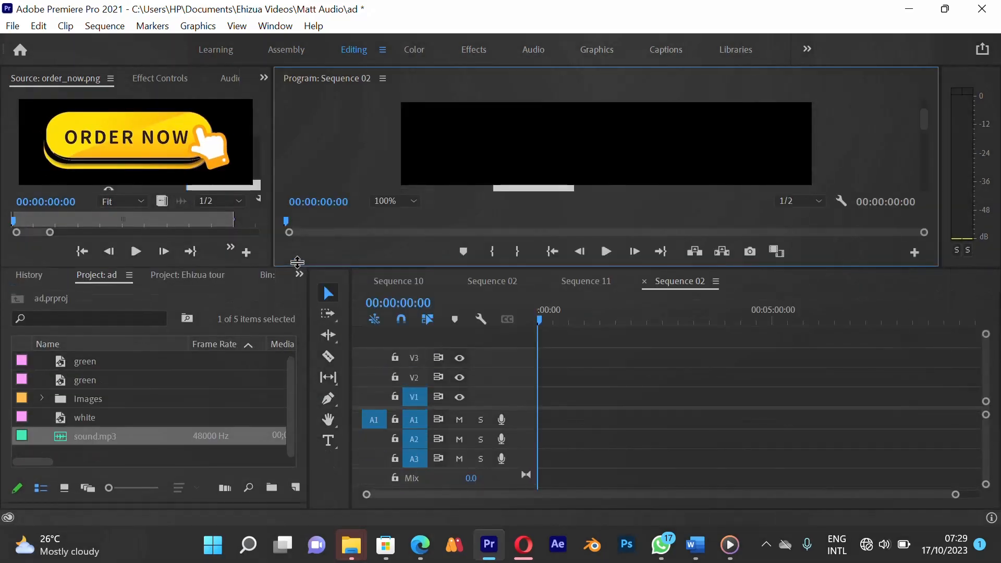
# Create a new bin named scratch in the ad project and open it.
pyautogui.click(128, 459)
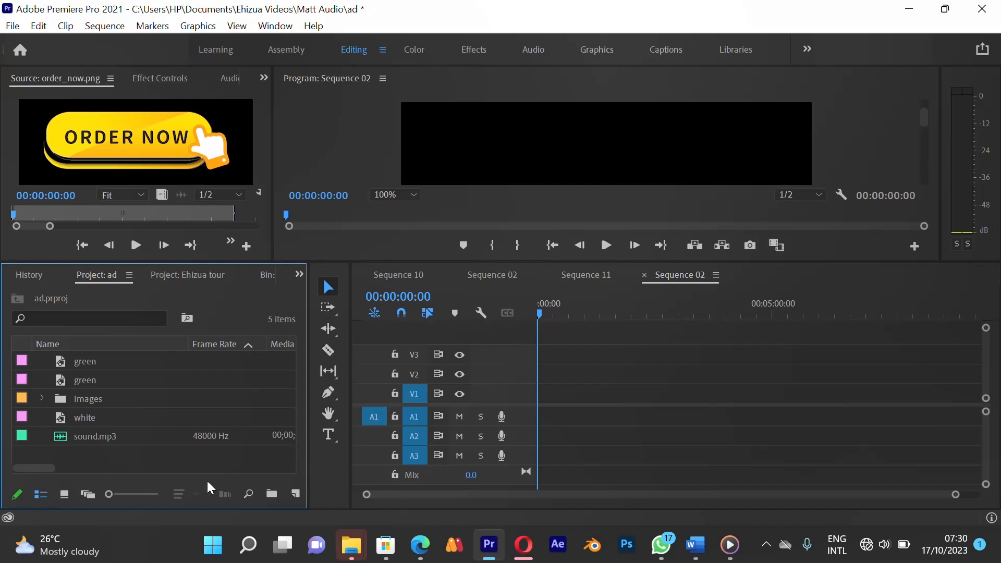
pyautogui.click(271, 493)
pyautogui.write('scratch')
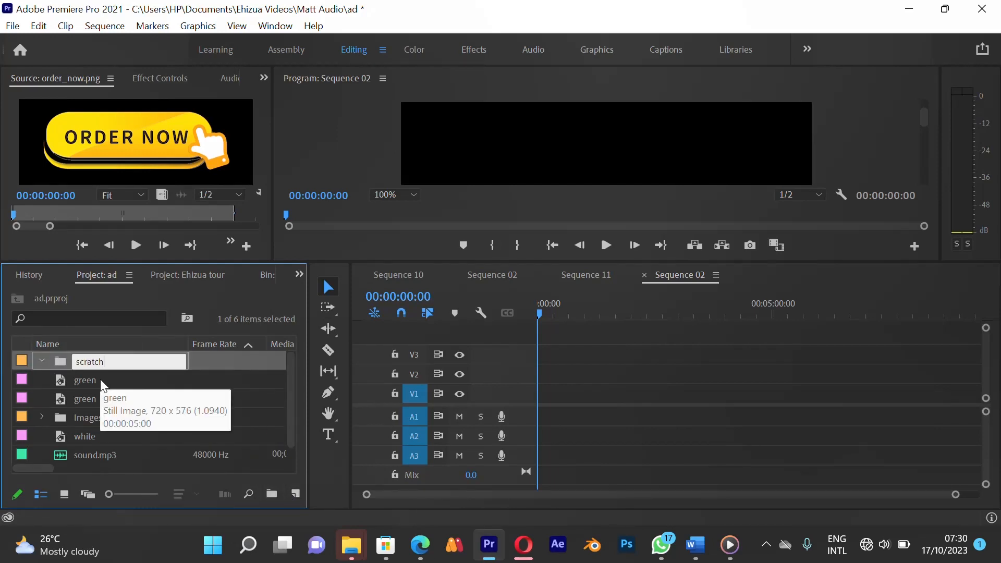
pyautogui.click(221, 380)
pyautogui.click(150, 364)
pyautogui.doubleClick(151, 364)
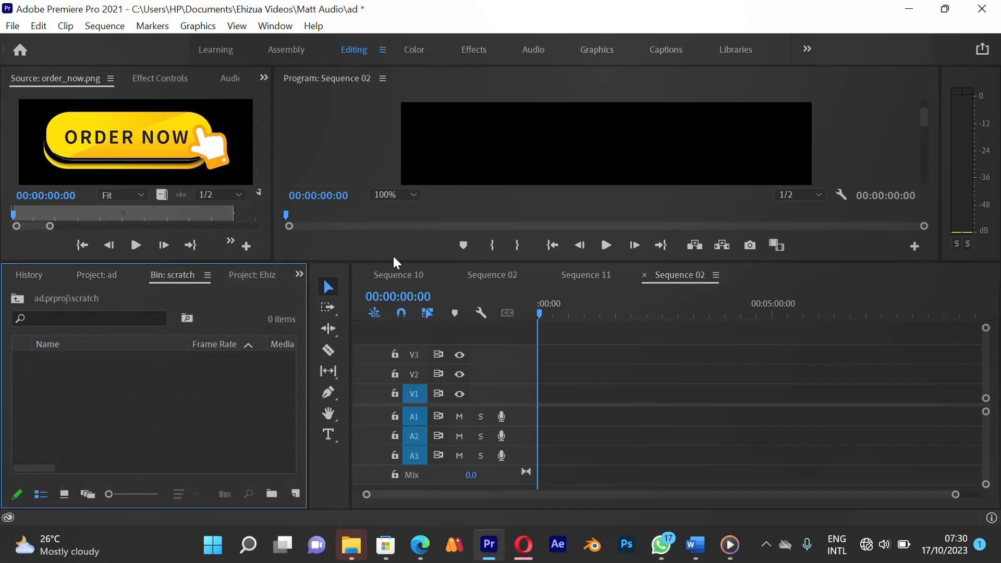
# Create a 720 x 576, 25 fps color matte in white (FFFFFF) named Green in the scratch bin.
pyautogui.click(414, 196)
pyautogui.click(408, 218)
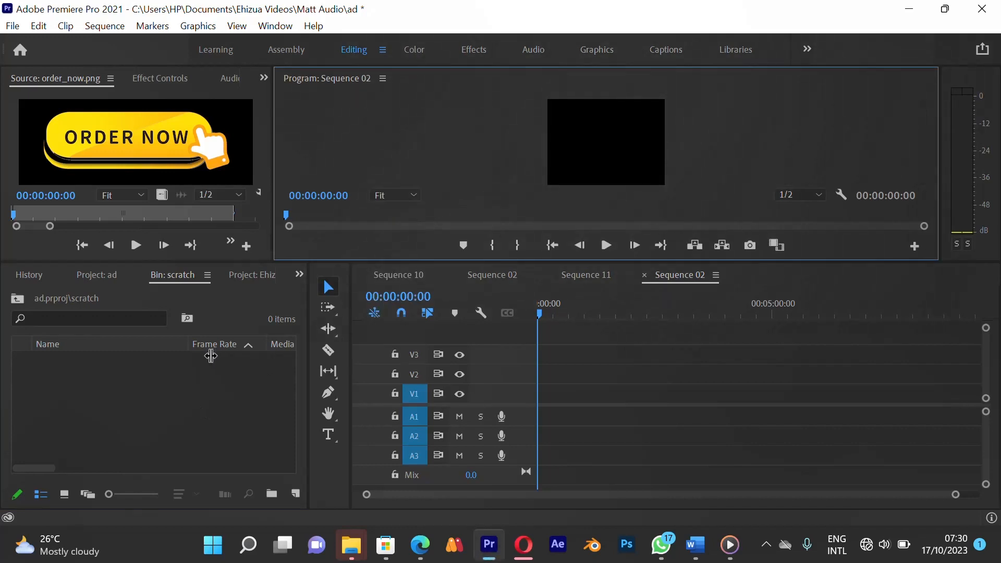
pyautogui.rightClick(141, 400)
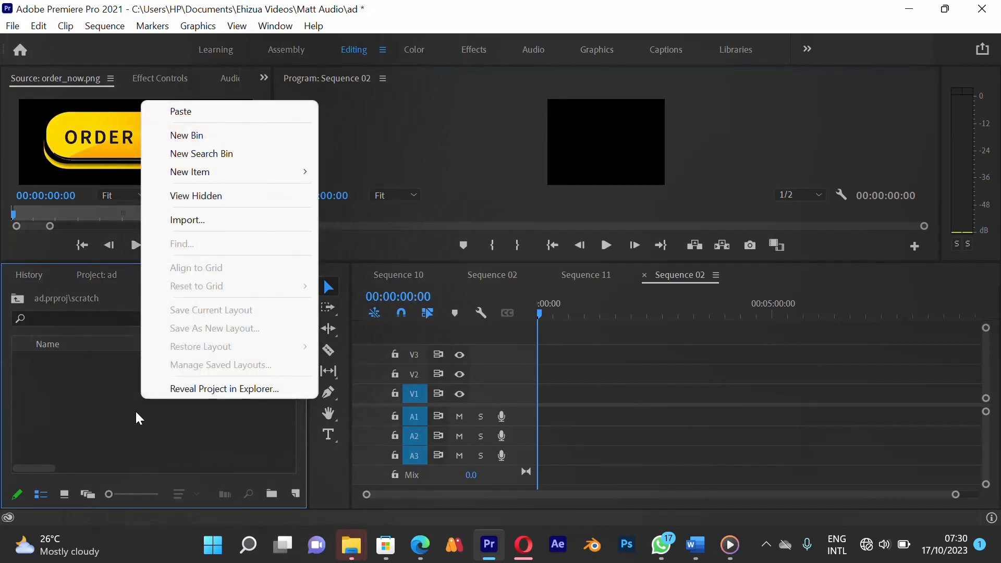
pyautogui.moveTo(304, 171)
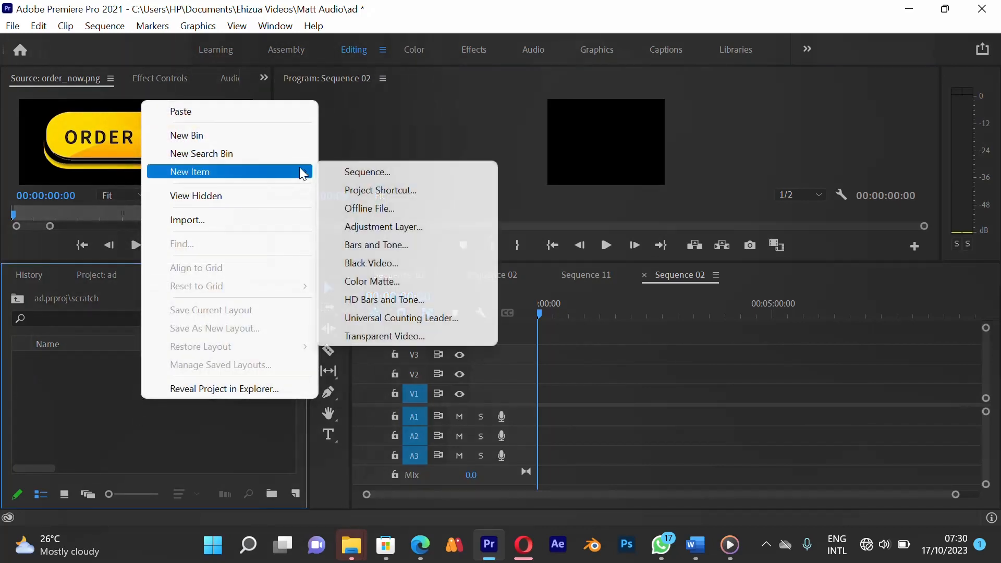
pyautogui.click(382, 282)
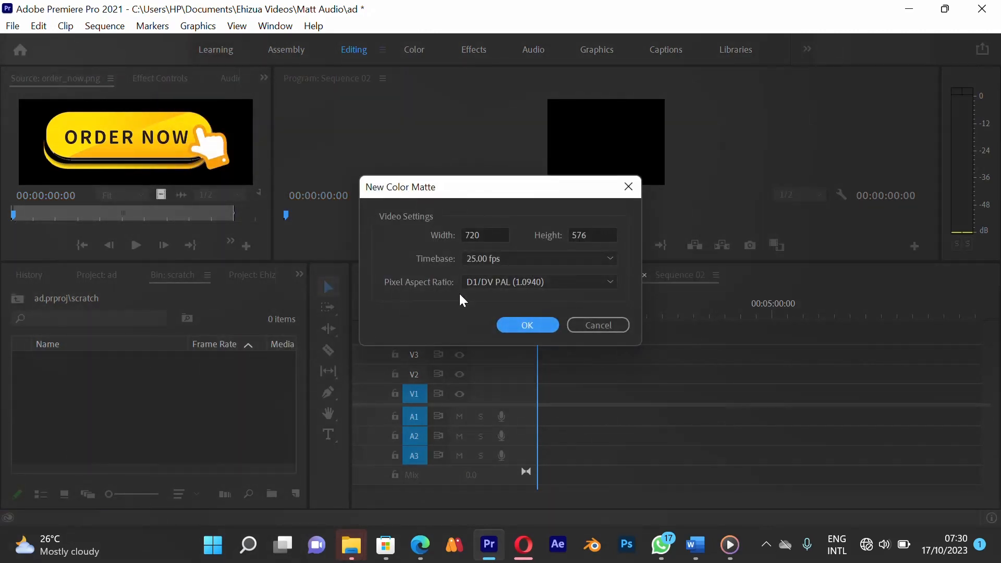
pyautogui.click(509, 326)
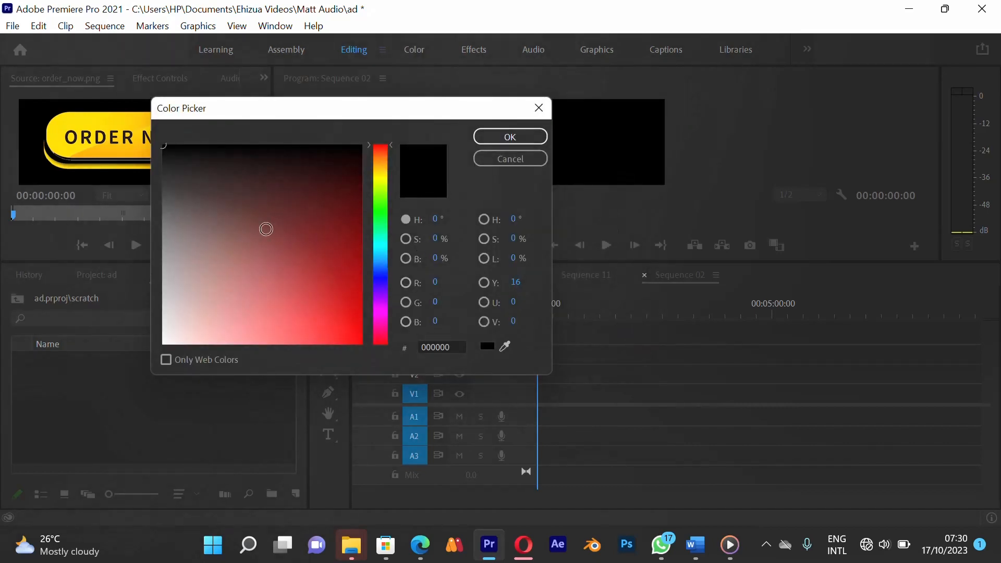
pyautogui.moveTo(250, 261); pyautogui.dragTo(146, 355)
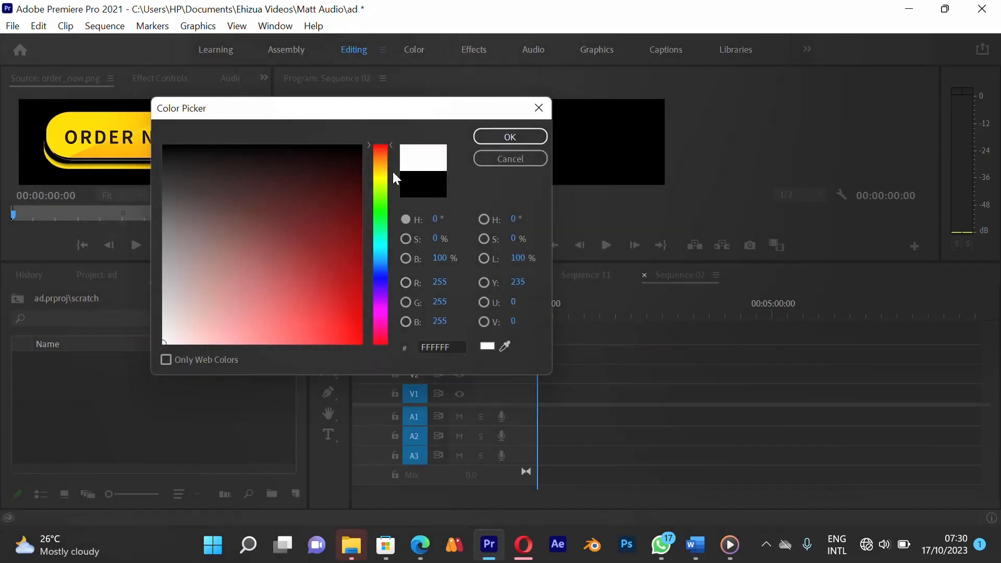
pyautogui.click(501, 138)
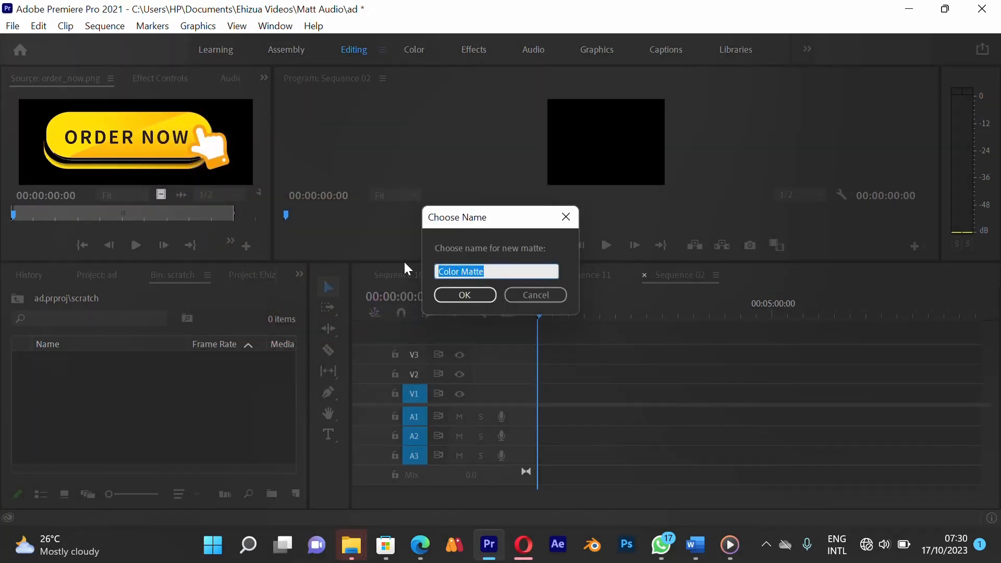
pyautogui.write('Green')
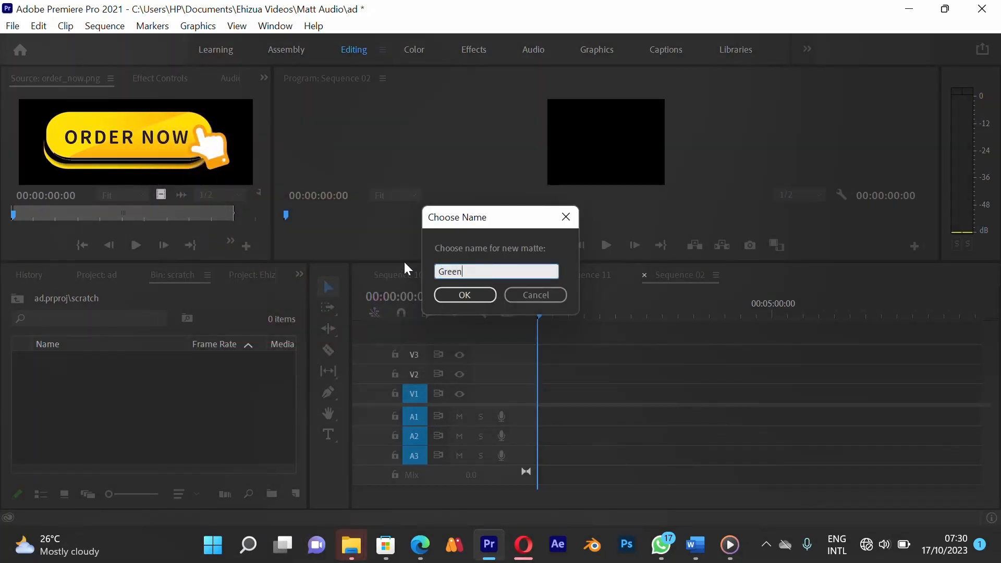
pyautogui.click(463, 295)
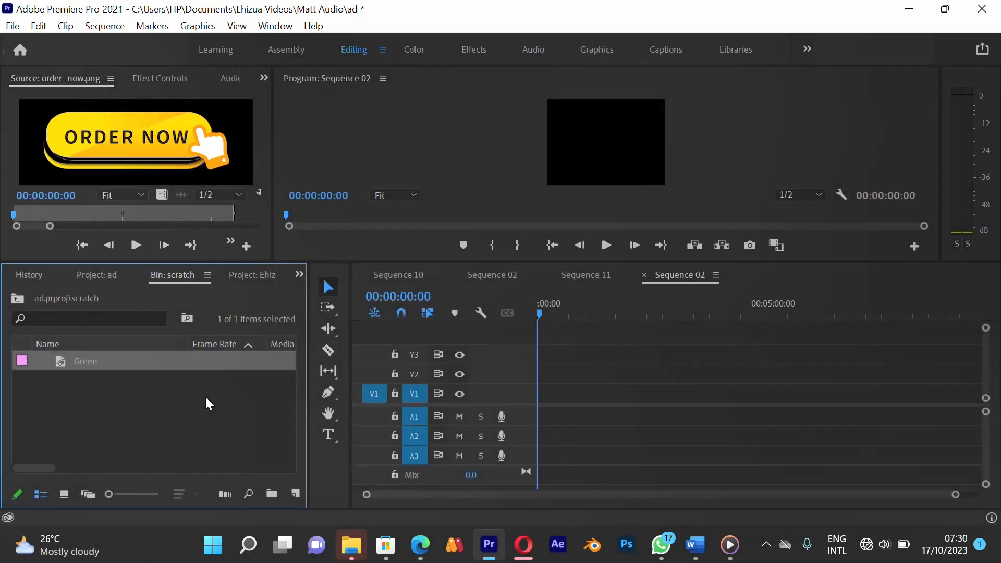
# Place the Green matte at the start of track V2 in Sequence 02 and extend it to 00:00:11:10.
pyautogui.moveTo(24, 365); pyautogui.dragTo(562, 370)
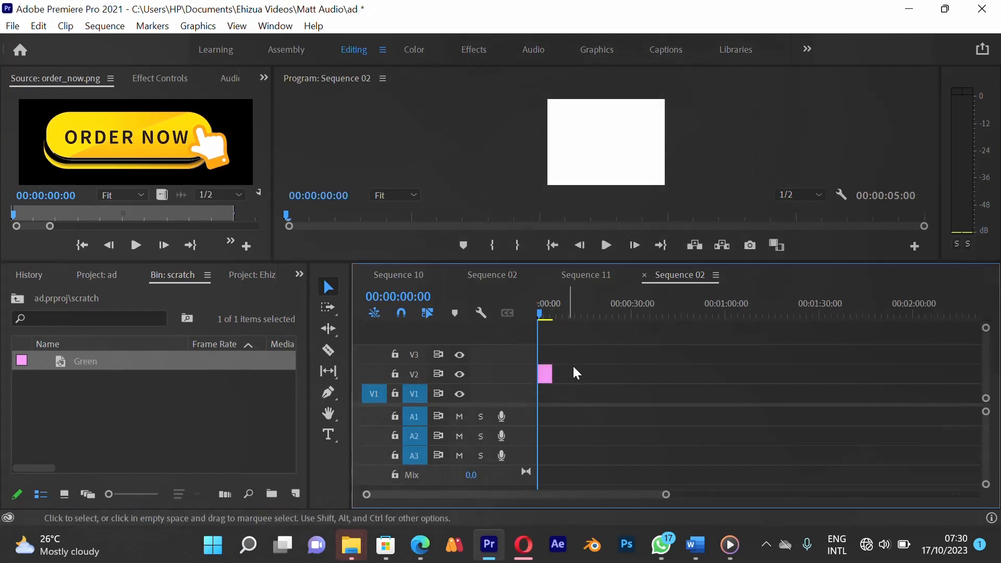
pyautogui.moveTo(661, 371); pyautogui.dragTo(821, 371)
pyautogui.click(81, 411)
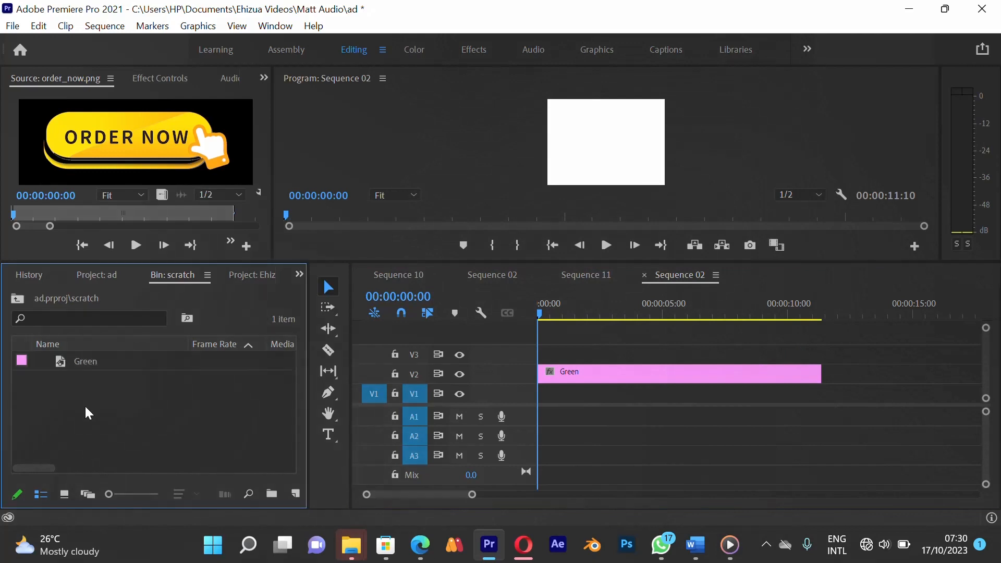
pyautogui.click(295, 495)
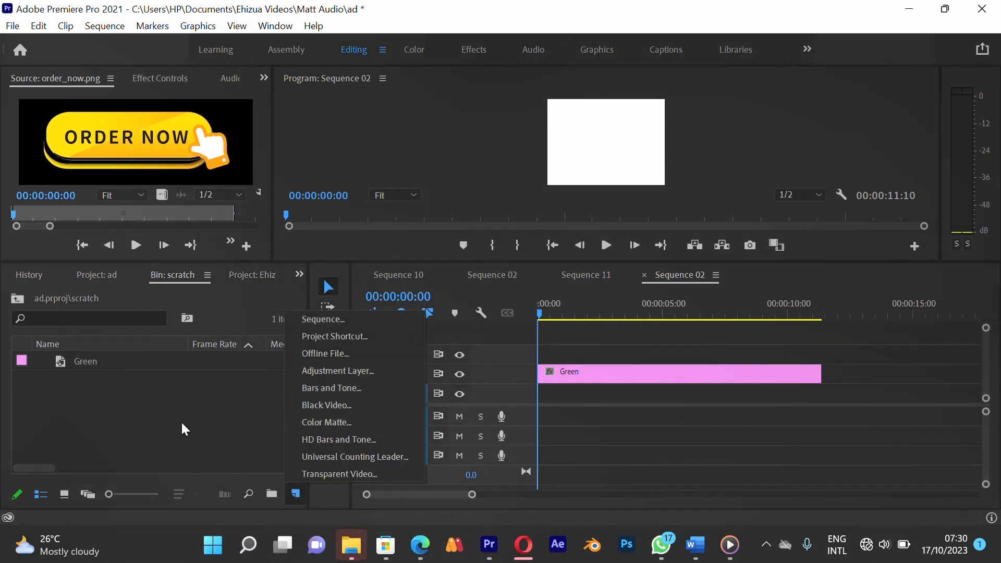
pyautogui.click(186, 397)
pyautogui.rightClick(186, 397)
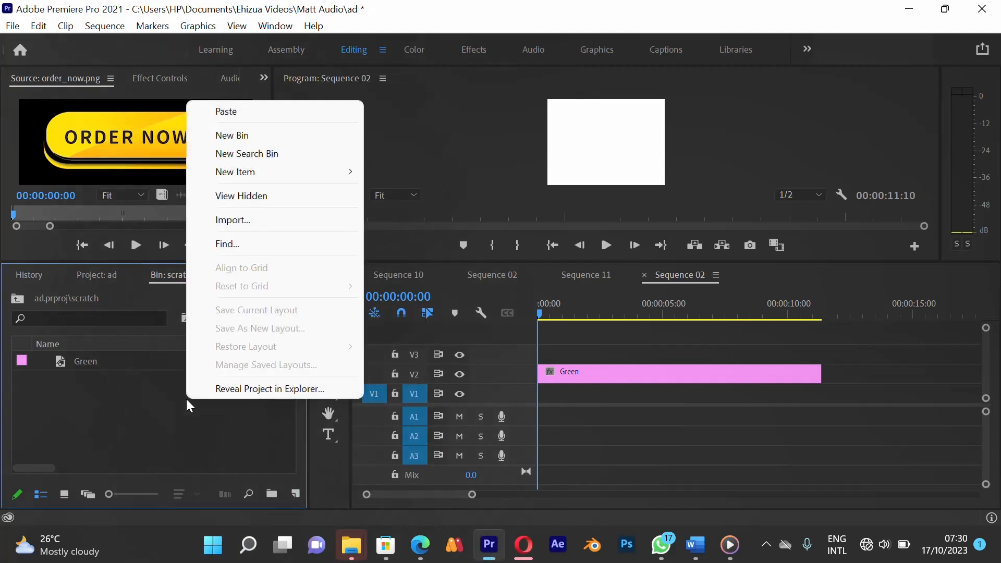
pyautogui.moveTo(311, 170)
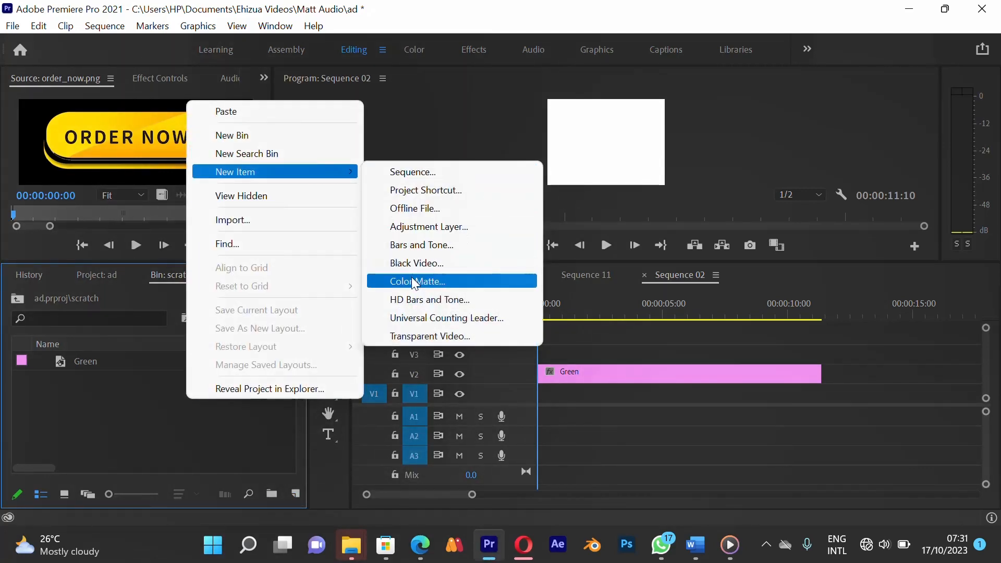
pyautogui.click(152, 440)
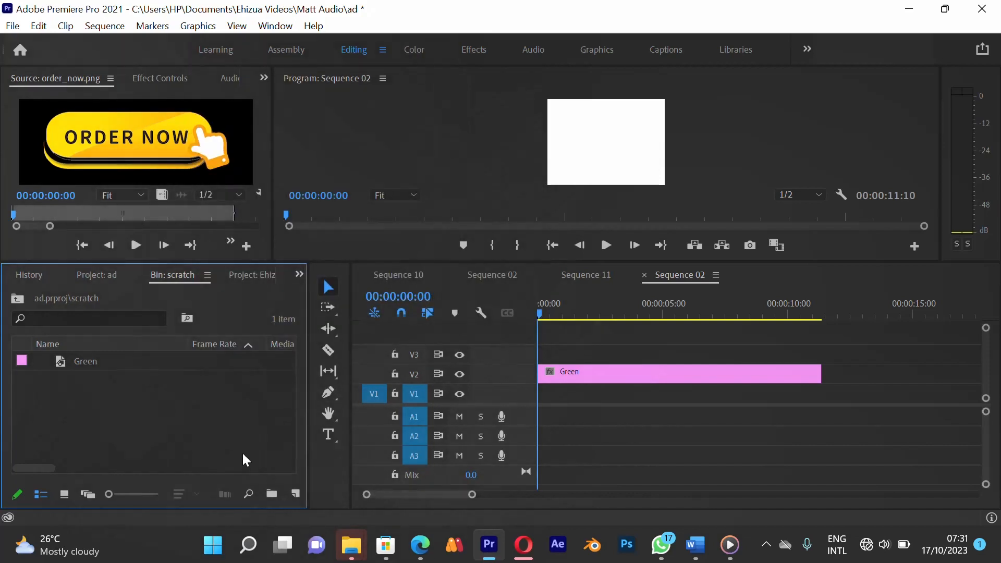
# Create a 720 x 576, 25 fps color matte in white (FFFFFF) named white in the scratch bin.
pyautogui.click(295, 494)
pyautogui.click(321, 420)
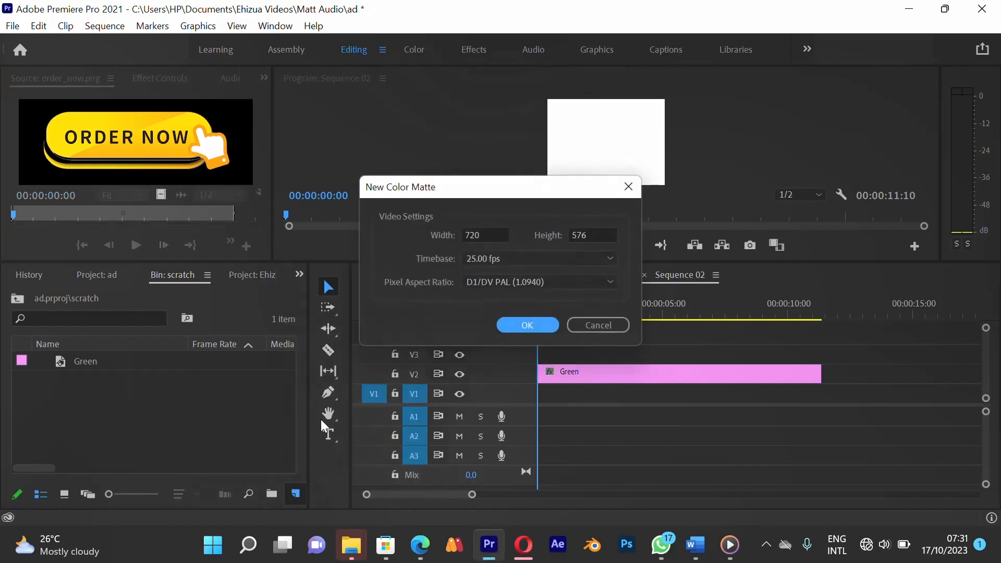
pyautogui.click(531, 324)
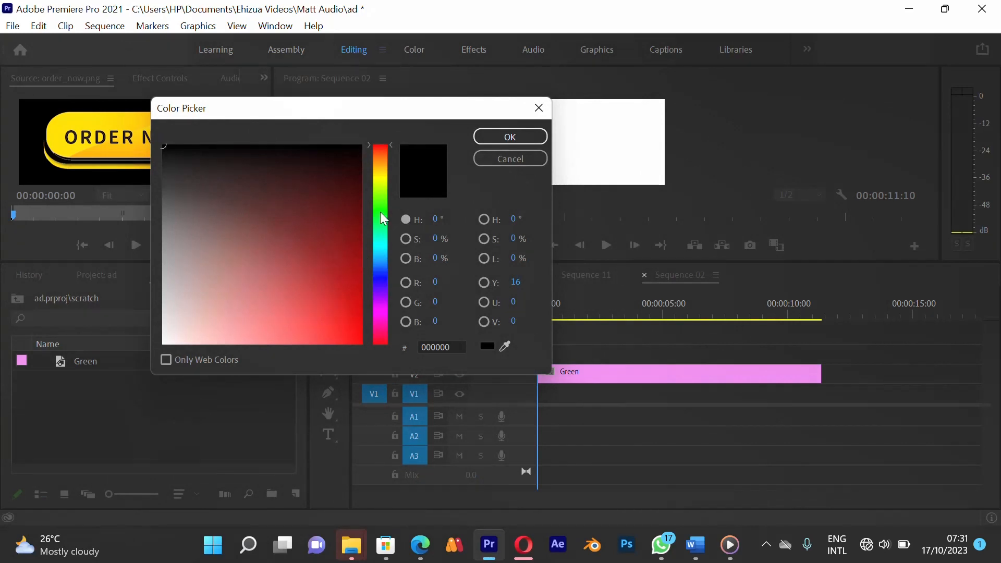
pyautogui.moveTo(187, 345); pyautogui.dragTo(167, 357)
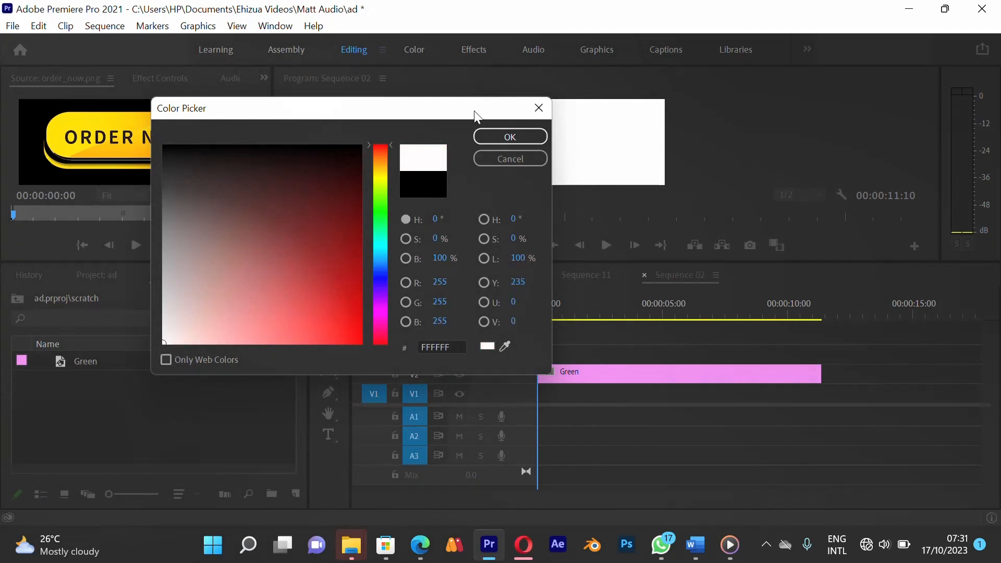
pyautogui.click(501, 135)
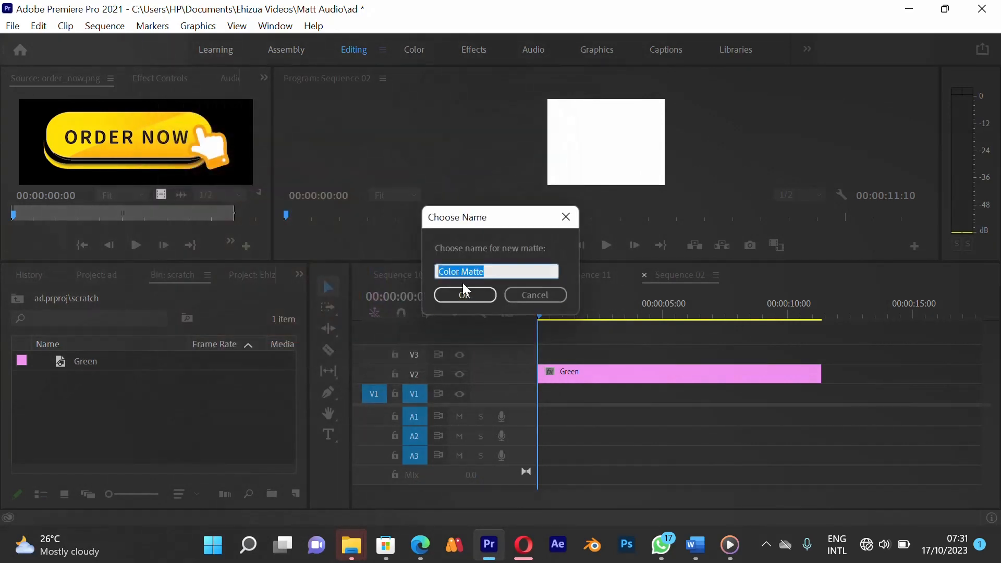
pyautogui.write('wh')
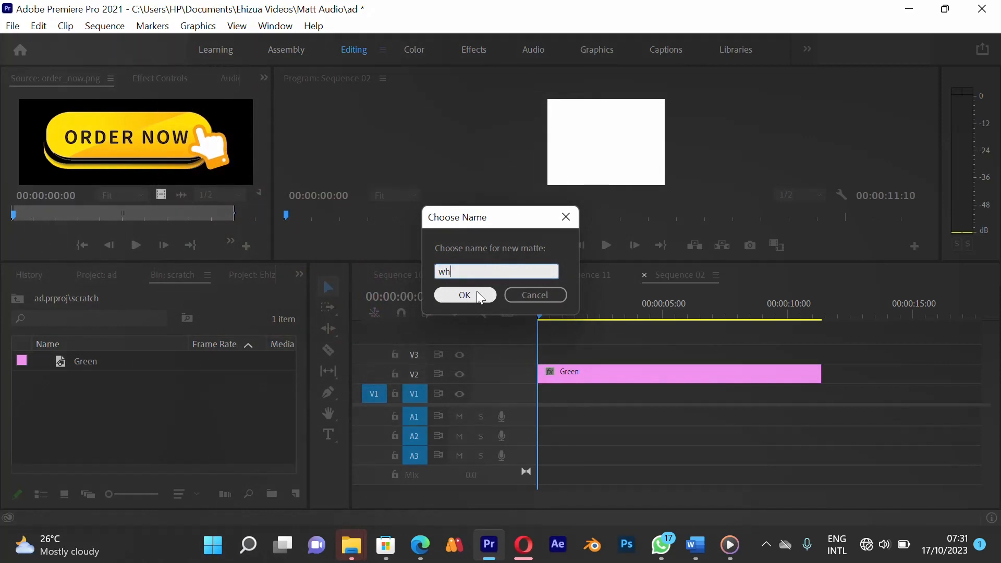
pyautogui.write('ite')
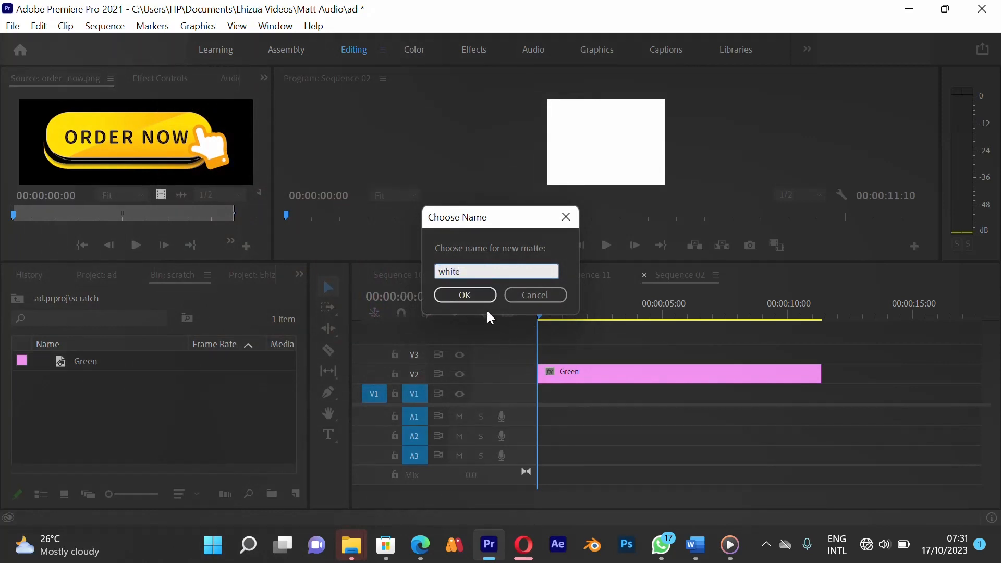
pyautogui.click(475, 299)
pyautogui.click(173, 432)
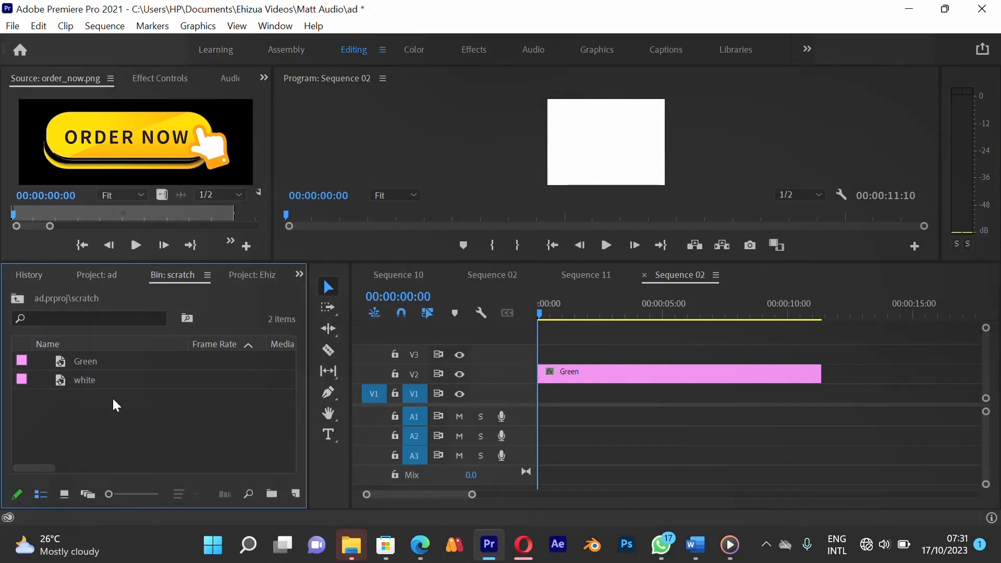
# Move the playhead to 00:00:01:12 and change the Green matte's color to dark green (04520C).
pyautogui.click(574, 316)
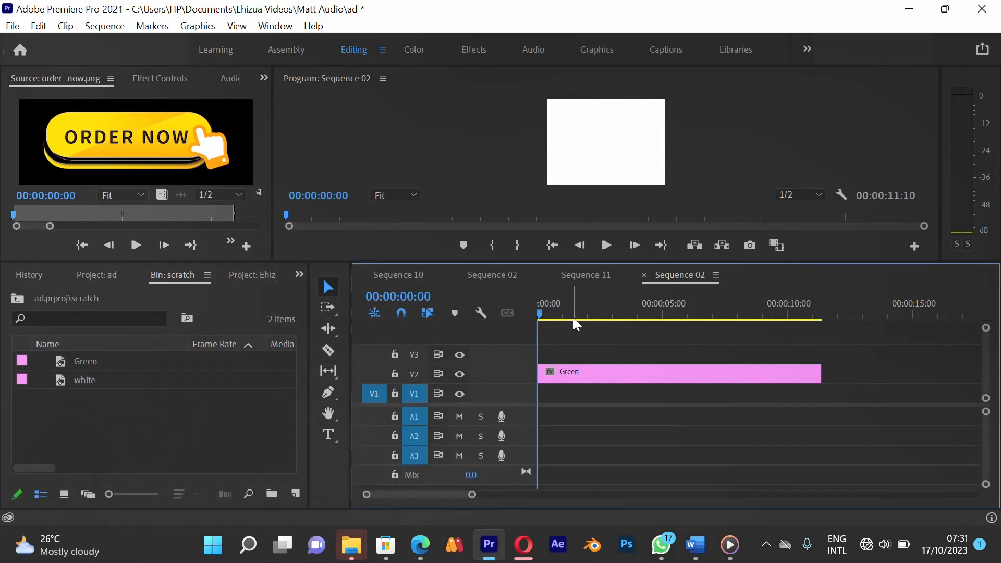
pyautogui.doubleClick(567, 377)
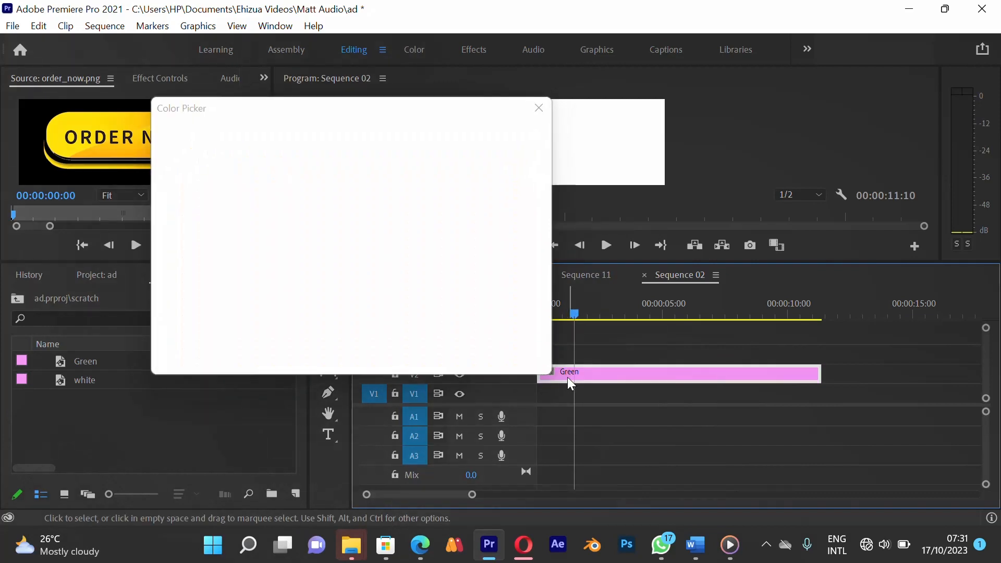
pyautogui.click(379, 214)
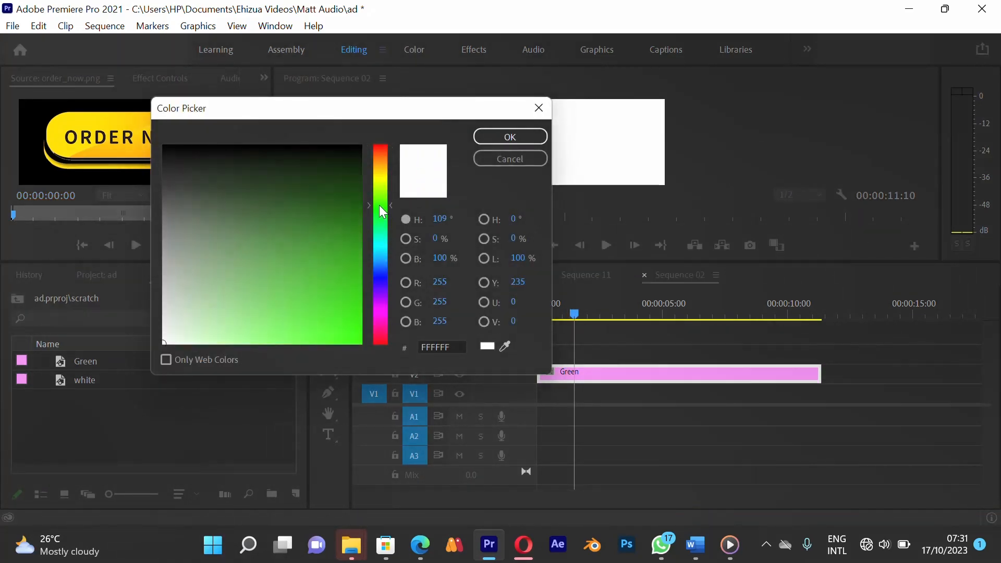
pyautogui.moveTo(347, 248); pyautogui.dragTo(345, 209)
pyautogui.click(490, 138)
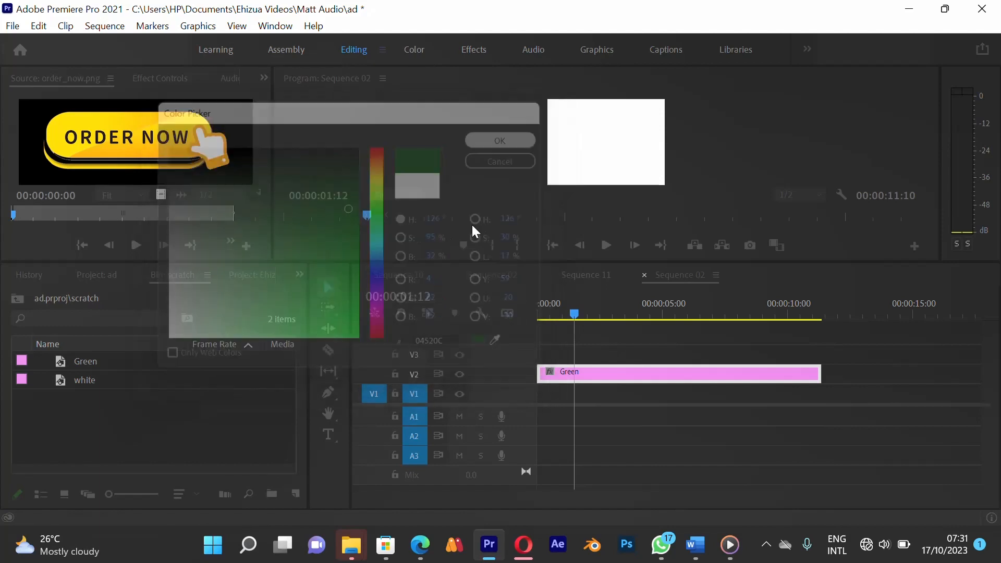
pyautogui.click(212, 424)
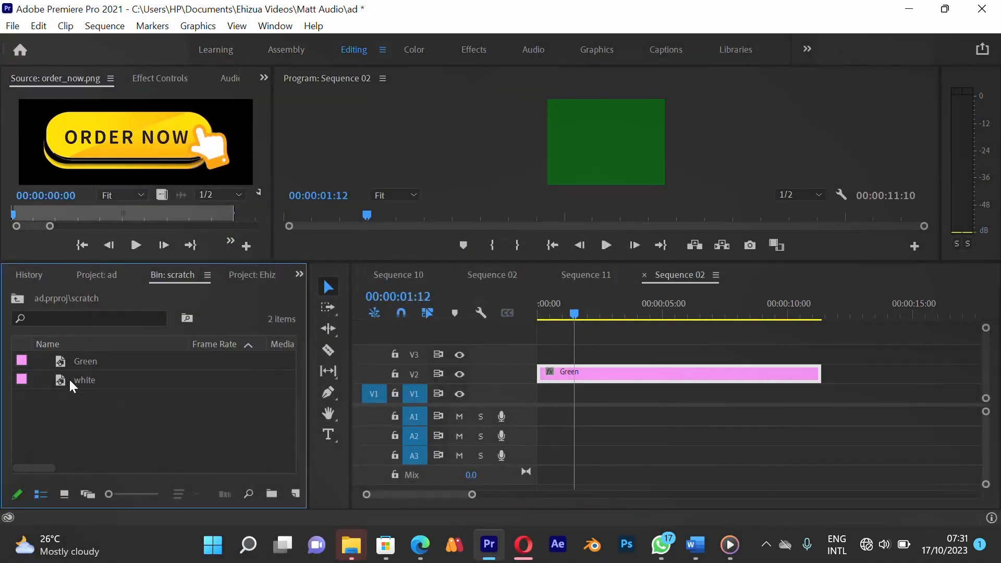
# Place the white matte (FFFFFF) at the start of track V1 and extend it to the end of the Green clip at 00:00:11:10.
pyautogui.moveTo(68, 379); pyautogui.dragTo(579, 393)
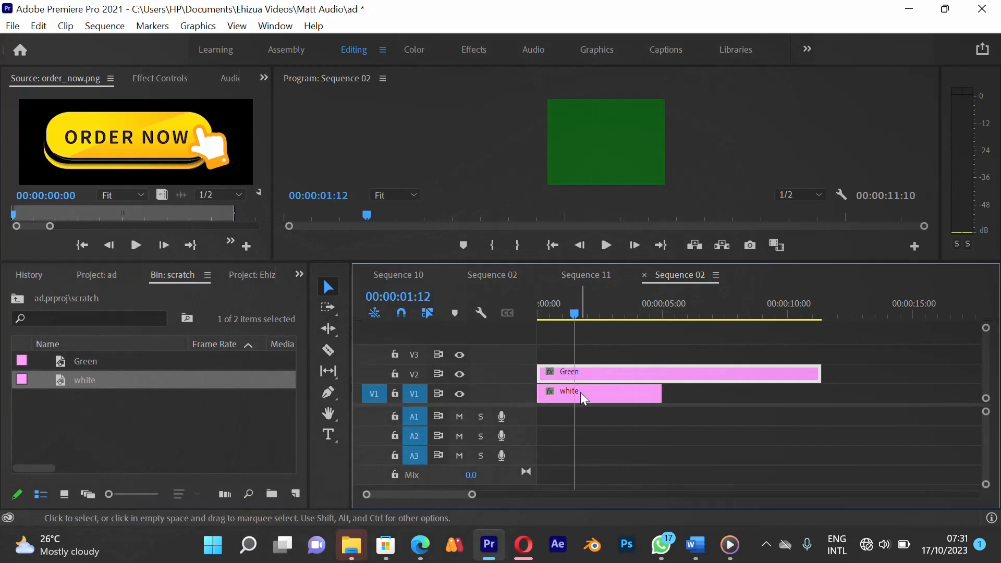
pyautogui.doubleClick(577, 394)
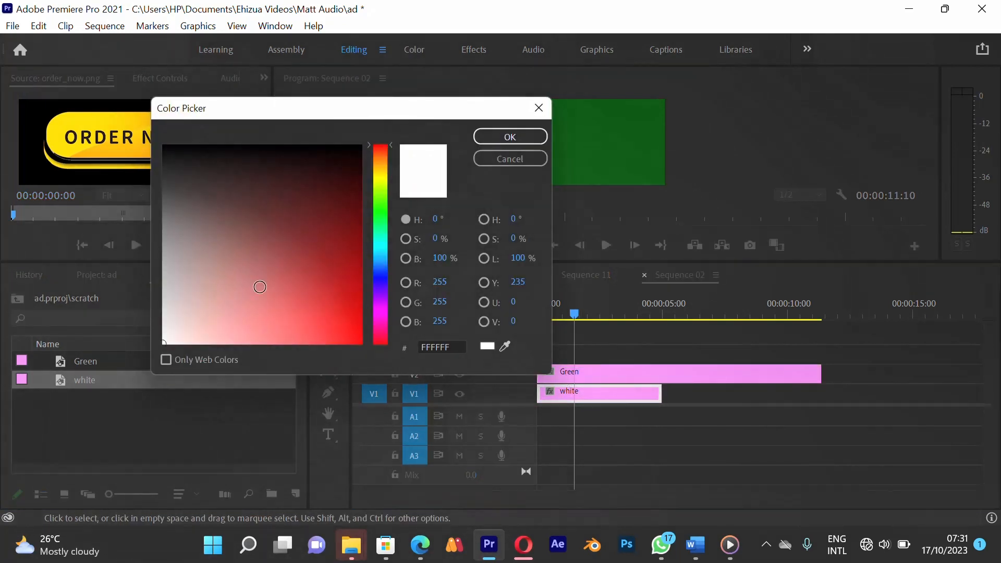
pyautogui.moveTo(257, 286); pyautogui.dragTo(157, 345)
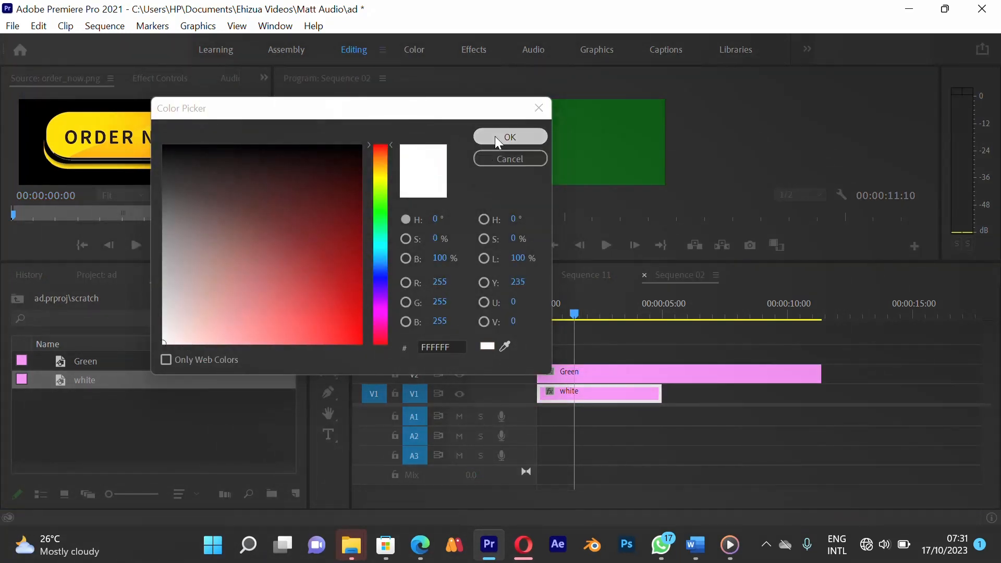
pyautogui.click(495, 136)
pyautogui.click(205, 434)
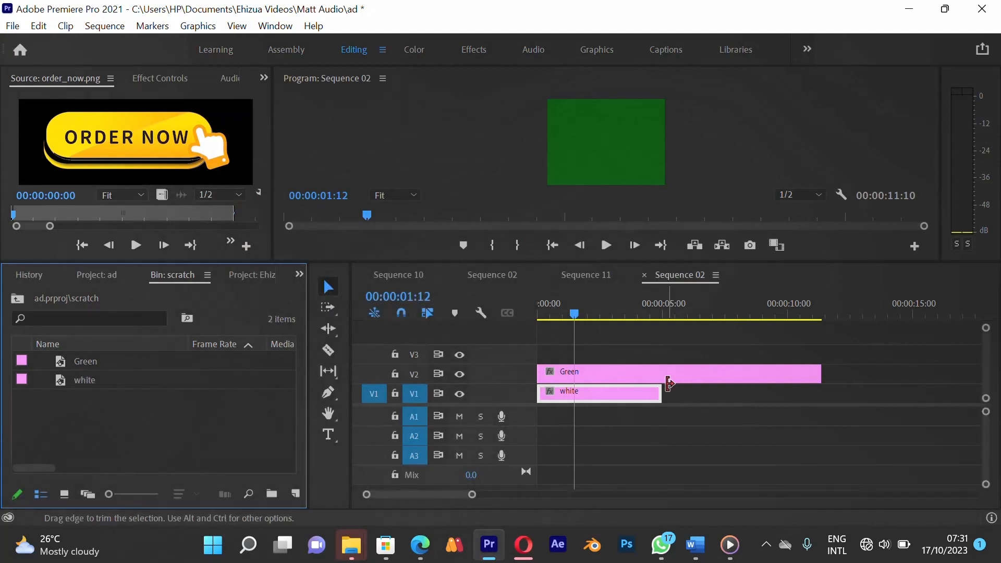
pyautogui.moveTo(656, 390); pyautogui.dragTo(820, 392)
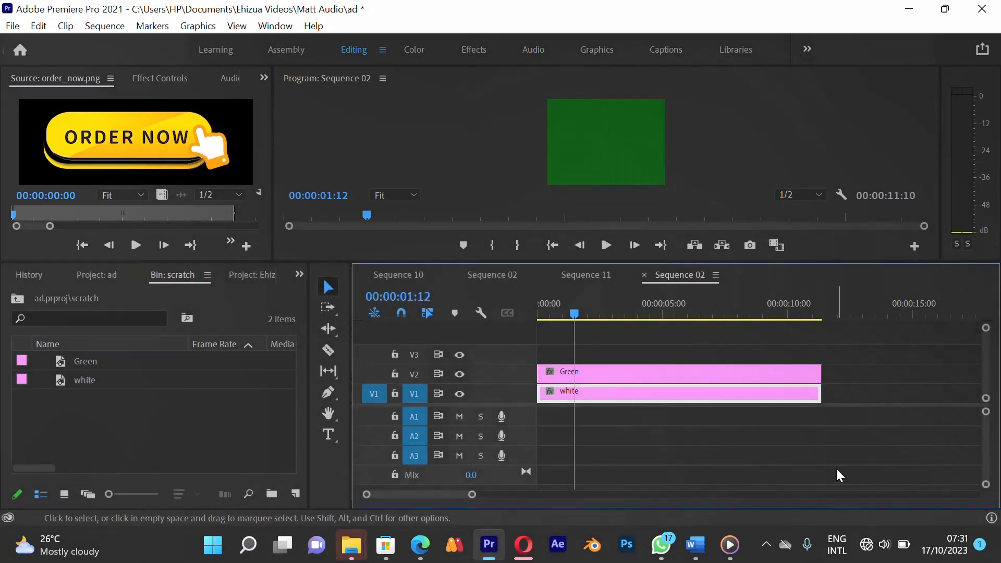
# Duplicate the Green clip from track V2 onto track V3, aligned directly above the original.
pyautogui.click(650, 380)
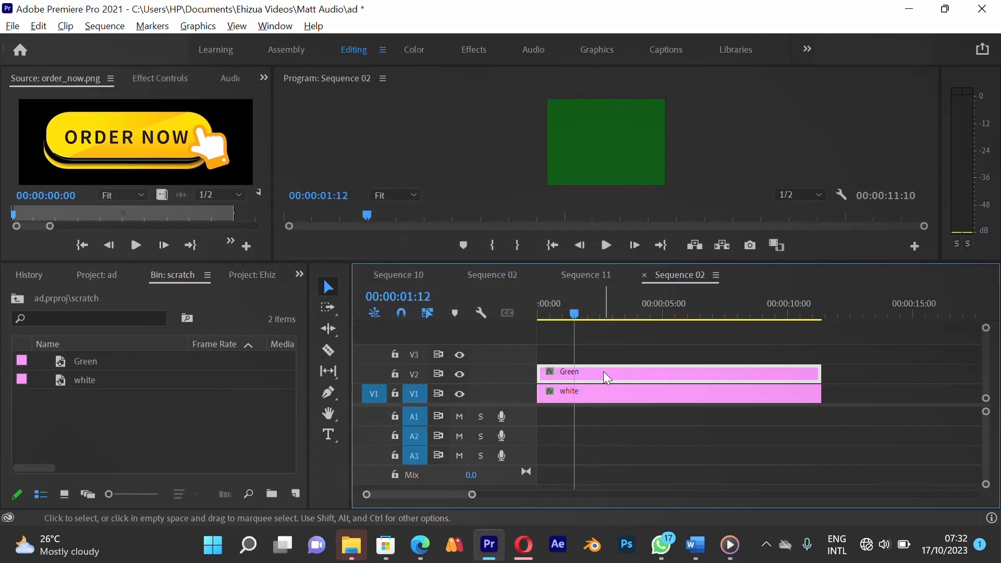
pyautogui.moveTo(603, 371); pyautogui.dragTo(602, 354)
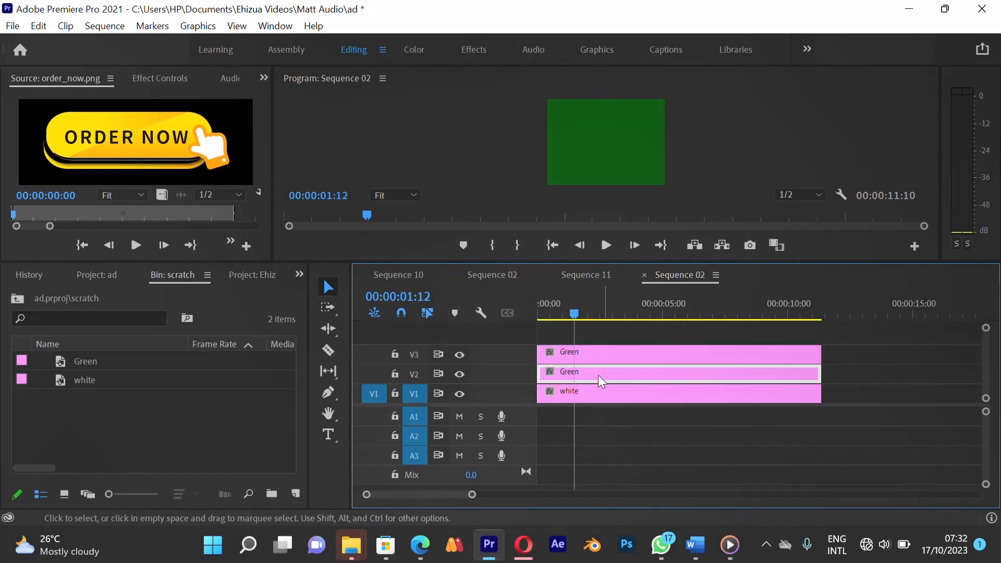
pyautogui.click(604, 360)
pyautogui.click(602, 395)
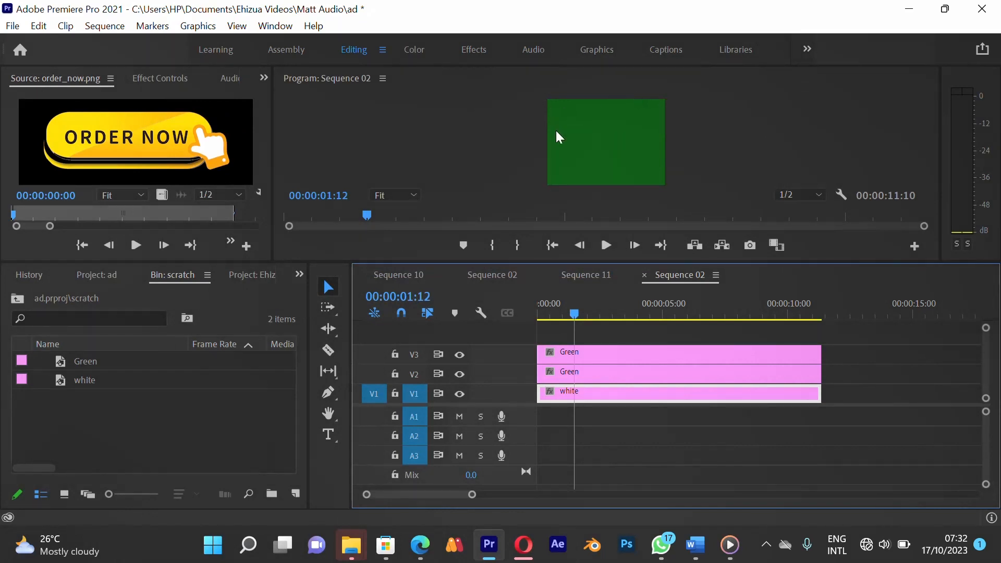
# Find the Crop video effect and apply it to both Green clips on tracks V3 and V2.
pyautogui.click(293, 276)
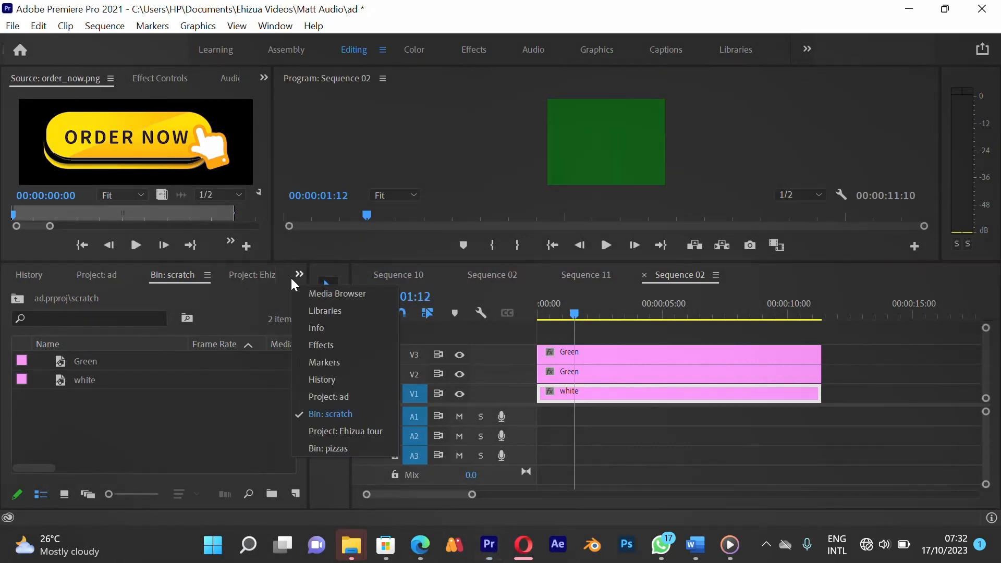
pyautogui.click(312, 346)
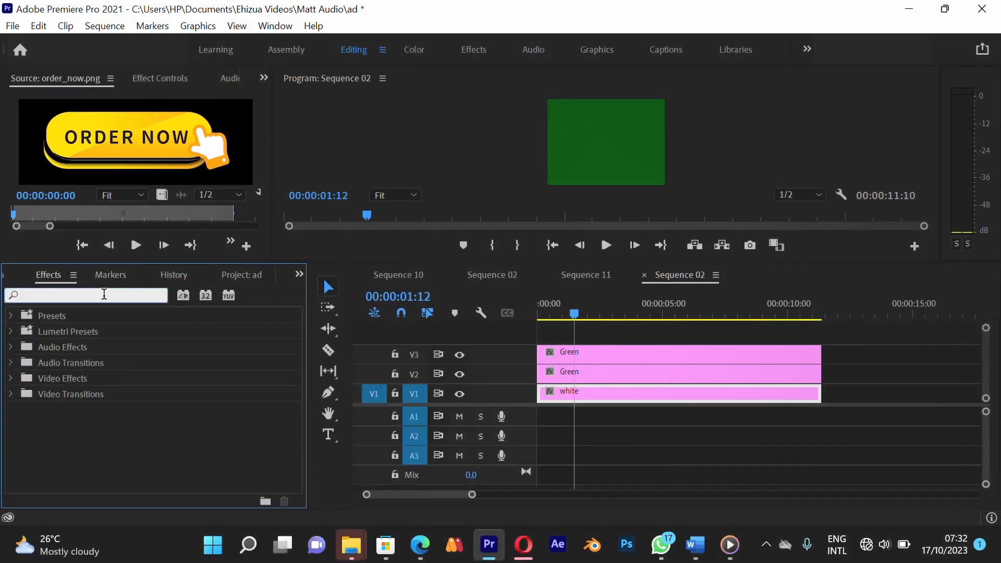
pyautogui.click(103, 294)
pyautogui.write('crop')
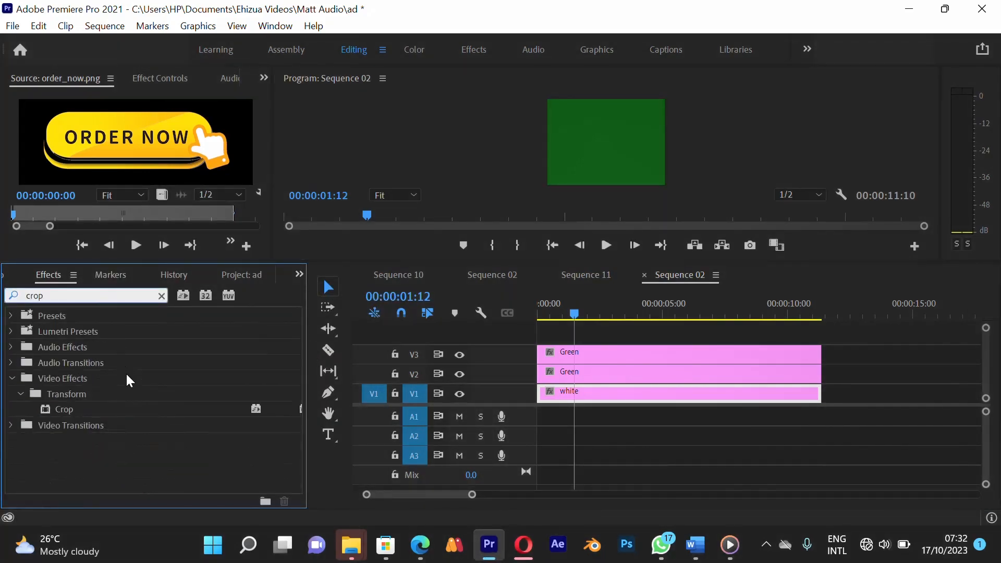
pyautogui.click(69, 411)
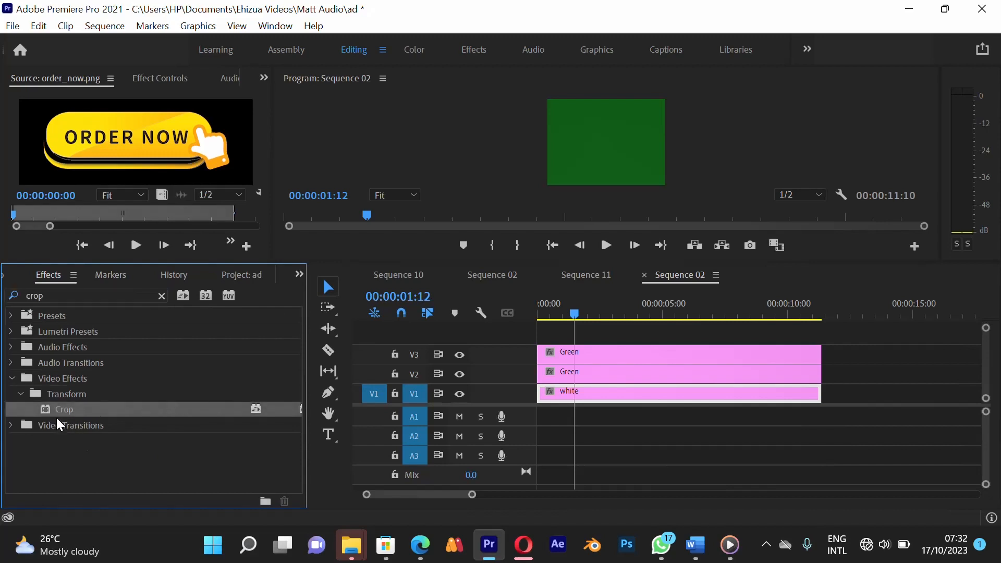
pyautogui.moveTo(57, 408); pyautogui.dragTo(556, 358)
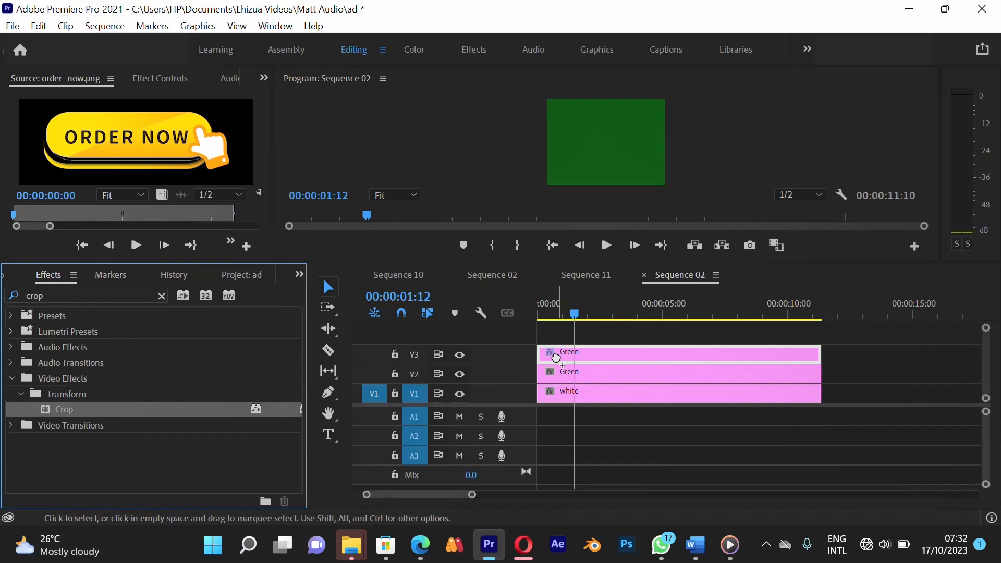
pyautogui.moveTo(65, 415); pyautogui.dragTo(553, 381)
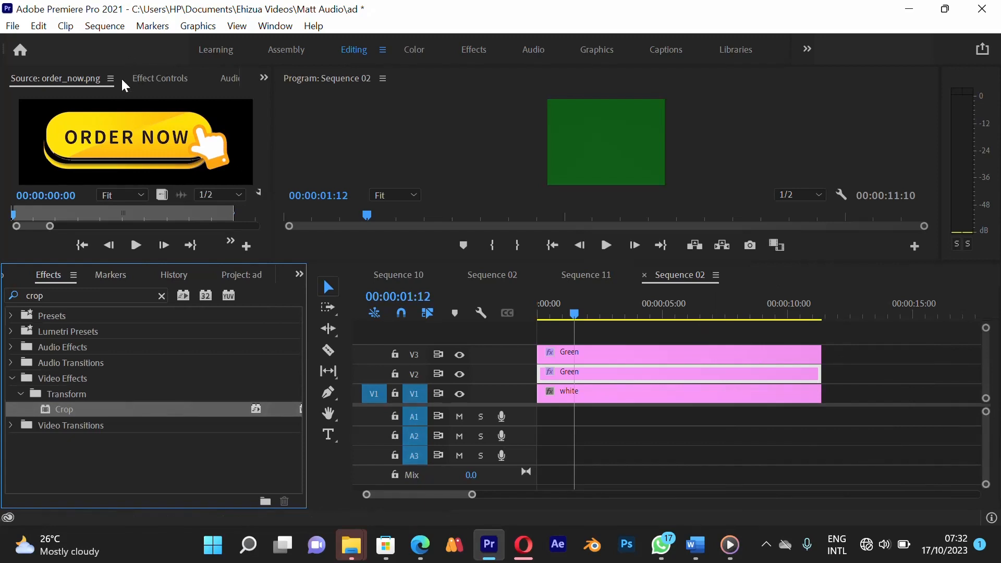
# Show the effect settings of the Green clip on V2 in an enlarged panel with the Crop parameters expanded.
pyautogui.click(170, 81)
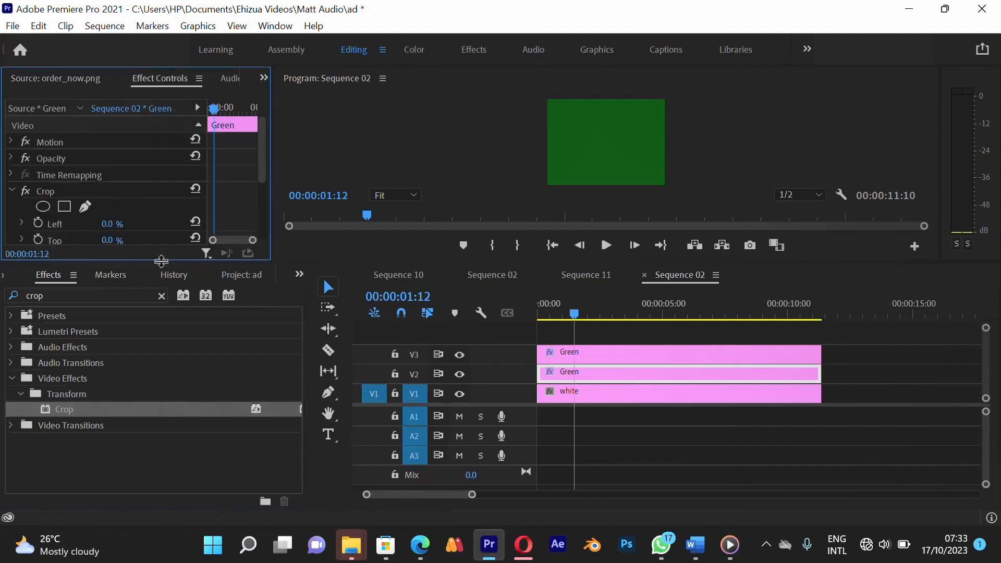
pyautogui.moveTo(159, 260); pyautogui.dragTo(153, 312)
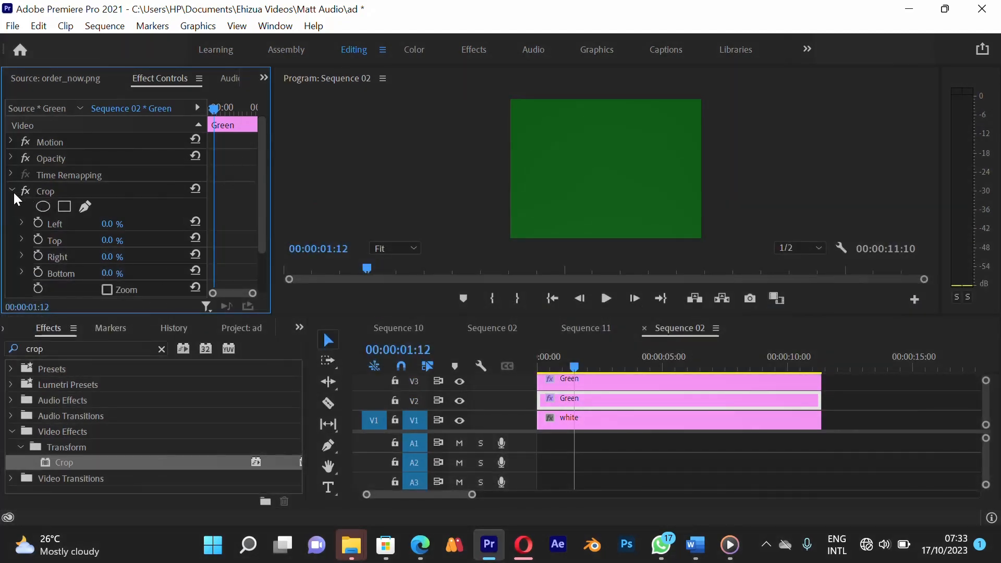
pyautogui.click(12, 190)
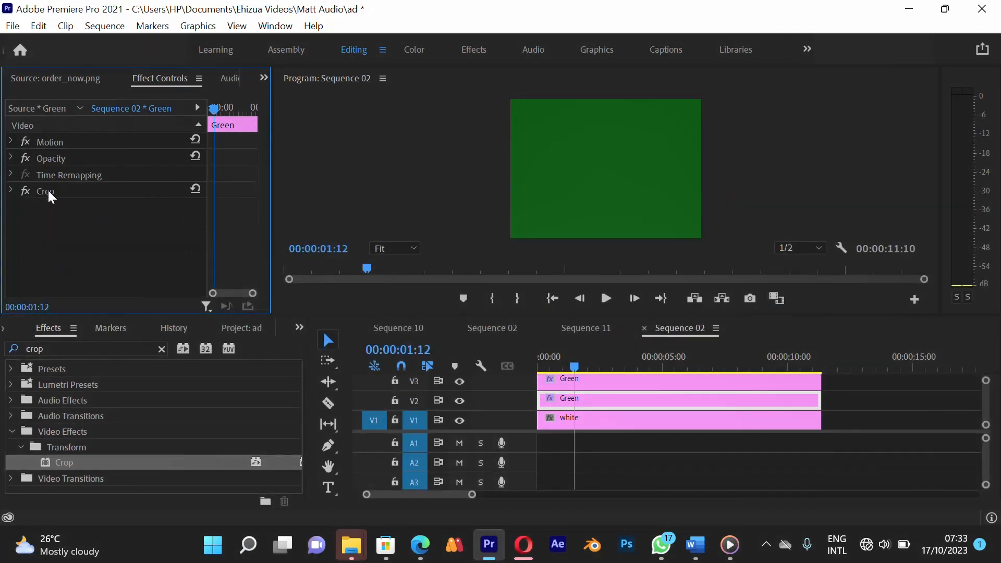
pyautogui.click(120, 191)
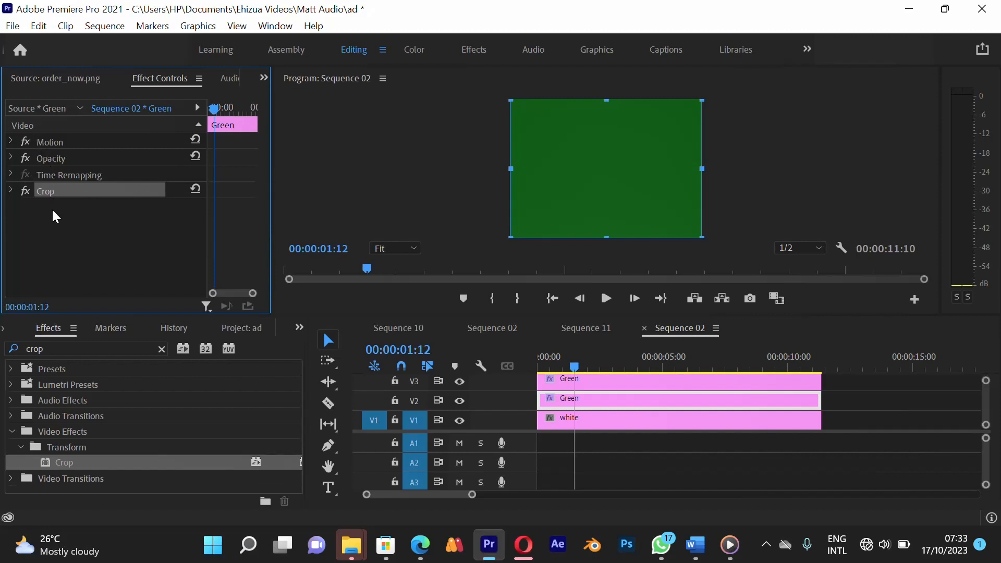
pyautogui.click(14, 198)
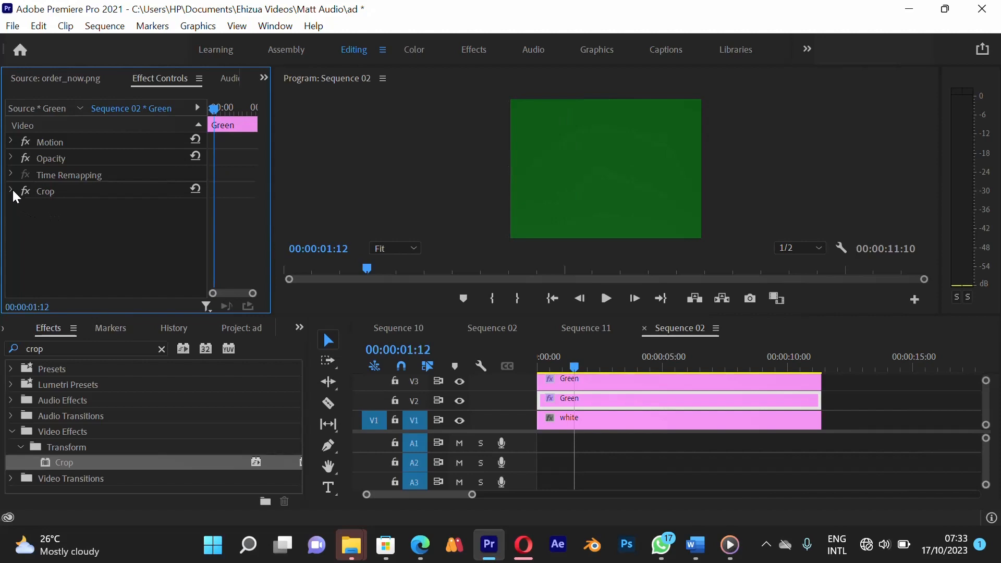
pyautogui.click(11, 190)
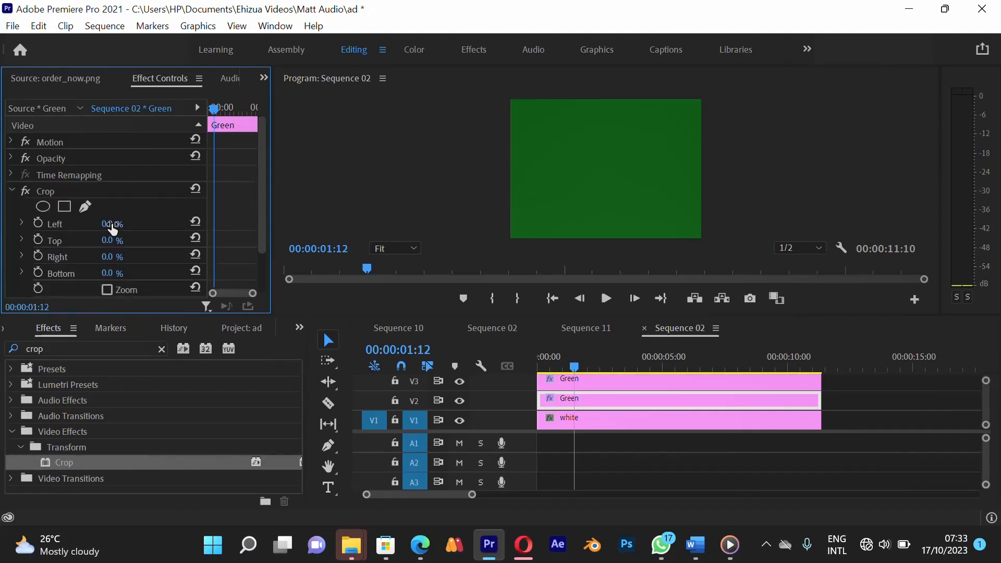
# Set the left crop of the Green clip on track V3 to 66%.
pyautogui.click(574, 380)
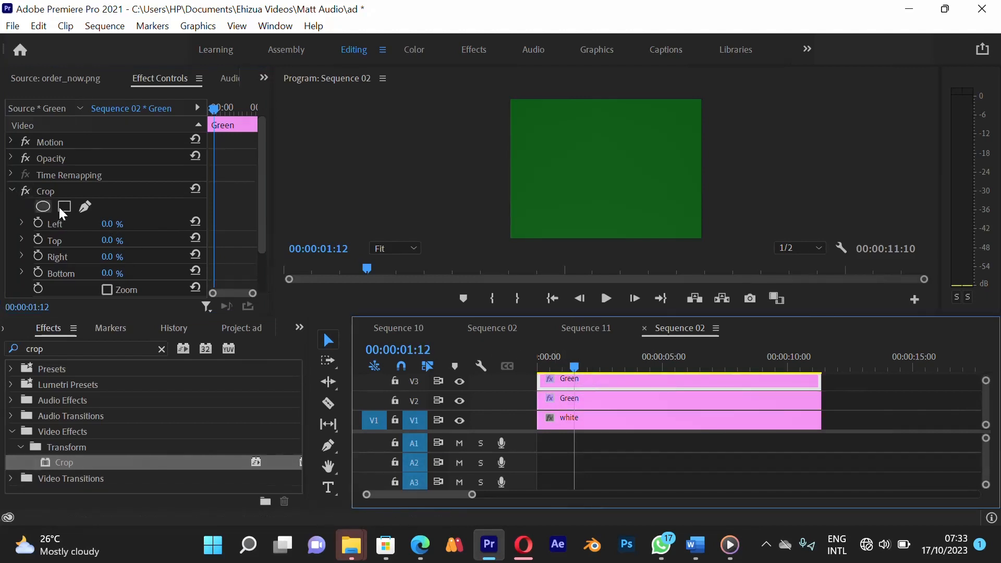
pyautogui.click(107, 229)
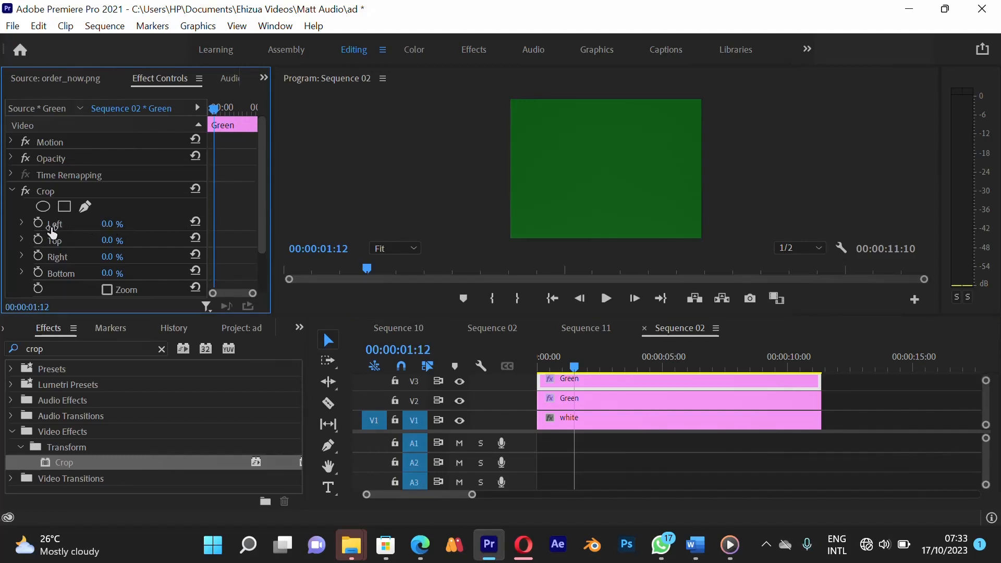
pyautogui.moveTo(106, 228)
pyautogui.mouseDown()
pyautogui.moveTo(50, 229)
pyautogui.moveTo(110, 228)
pyautogui.mouseUp()
pyautogui.click(110, 229)
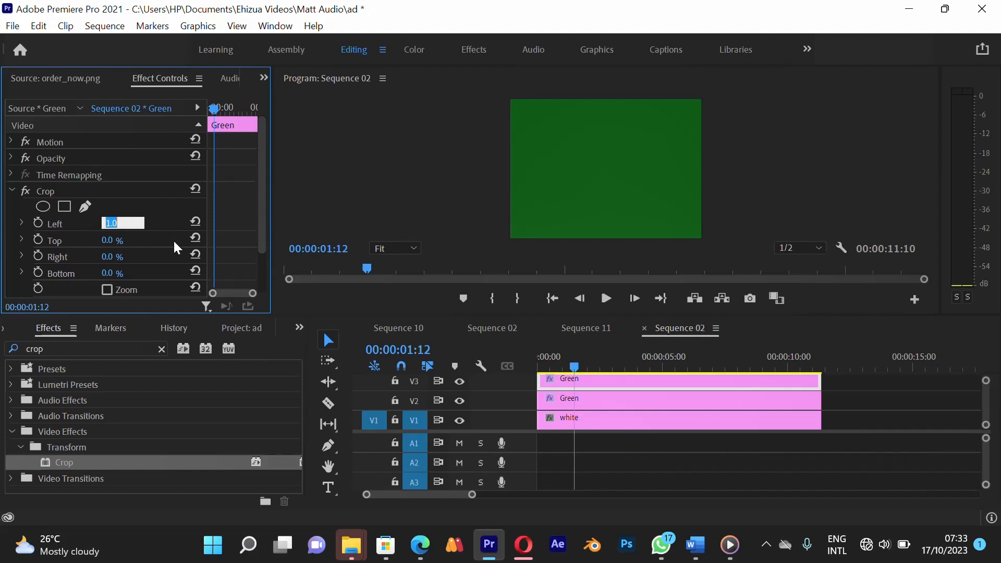
pyautogui.write('66')
pyautogui.press('Return')
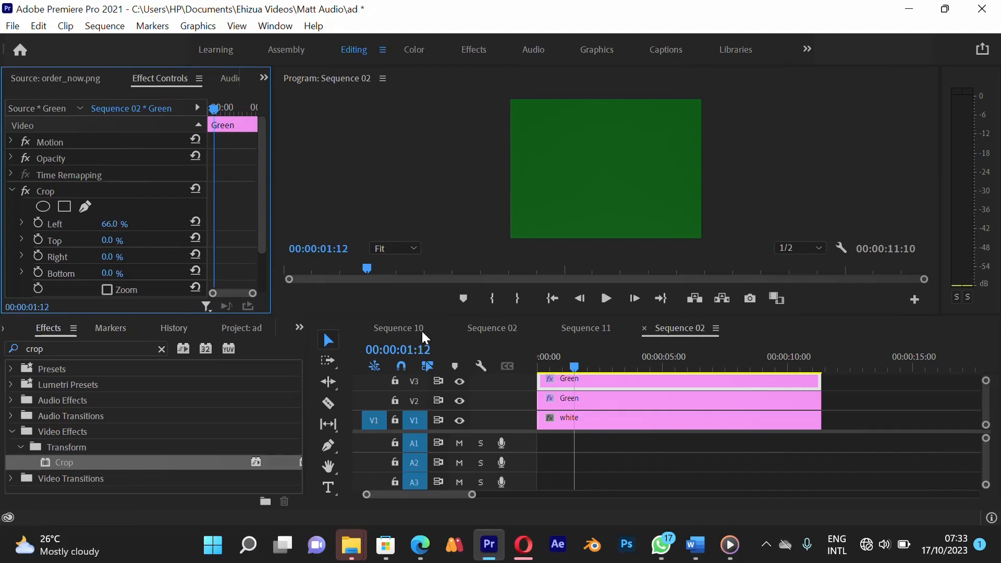
# With track V2 hidden, try a left crop of 82% on the V3 Green clip and return it to 66%.
pyautogui.click(460, 401)
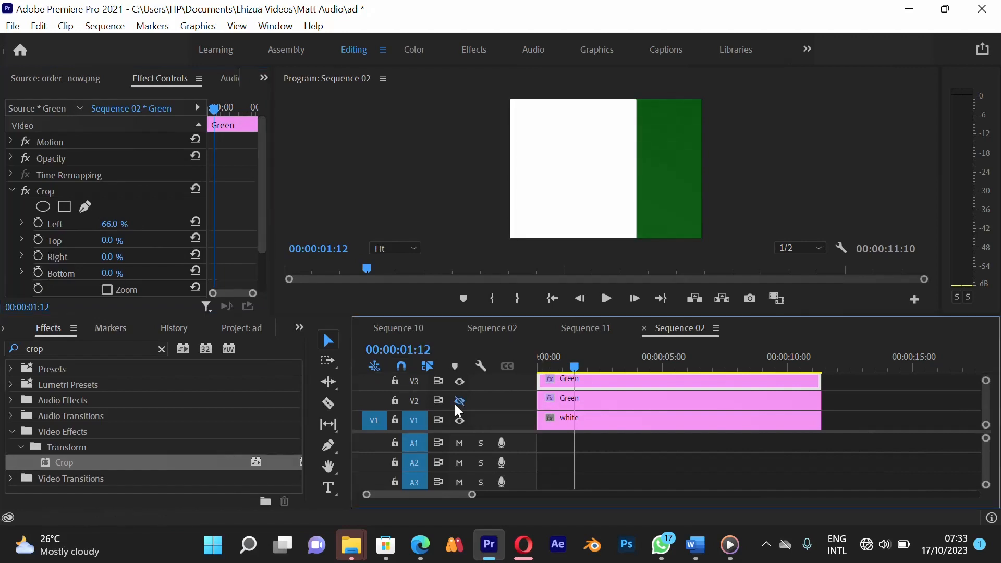
pyautogui.click(559, 398)
pyautogui.moveTo(110, 224)
pyautogui.mouseDown()
pyautogui.moveTo(134, 233)
pyautogui.moveTo(125, 235)
pyautogui.mouseUp()
pyautogui.click(113, 225)
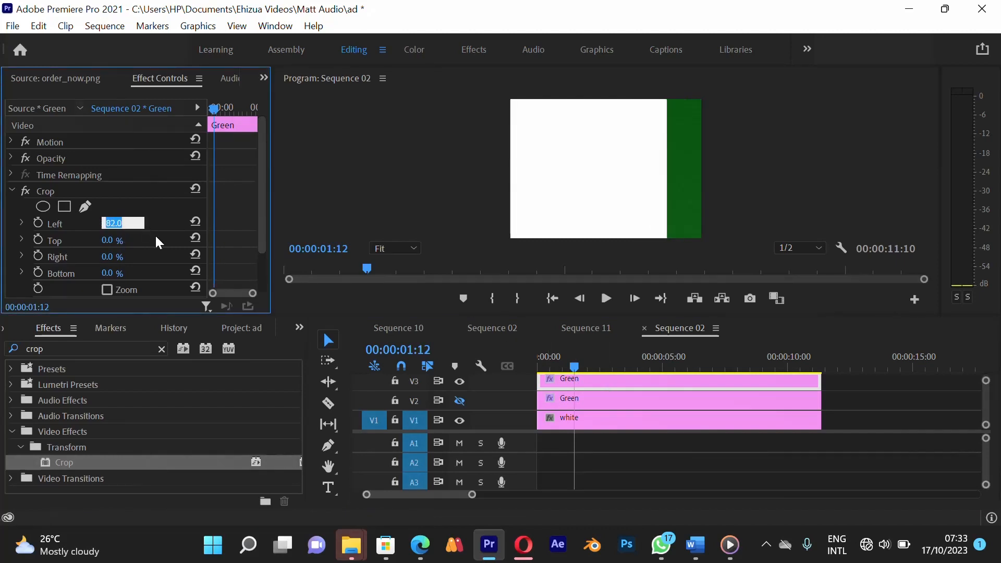
pyautogui.write('66')
pyautogui.press('Return')
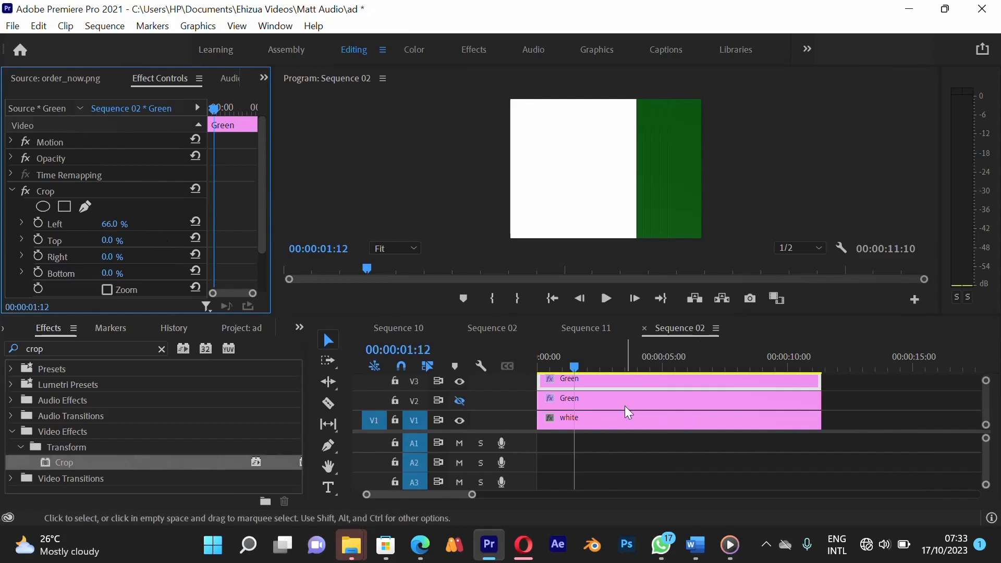
# Make track V2 visible and set the right crop of its Green clip to 66%.
pyautogui.click(598, 396)
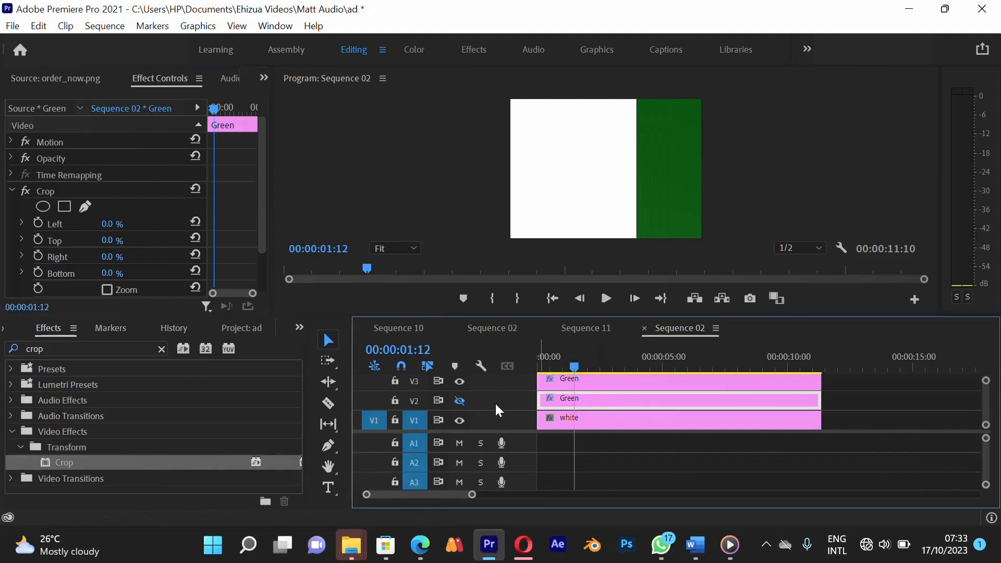
pyautogui.click(461, 401)
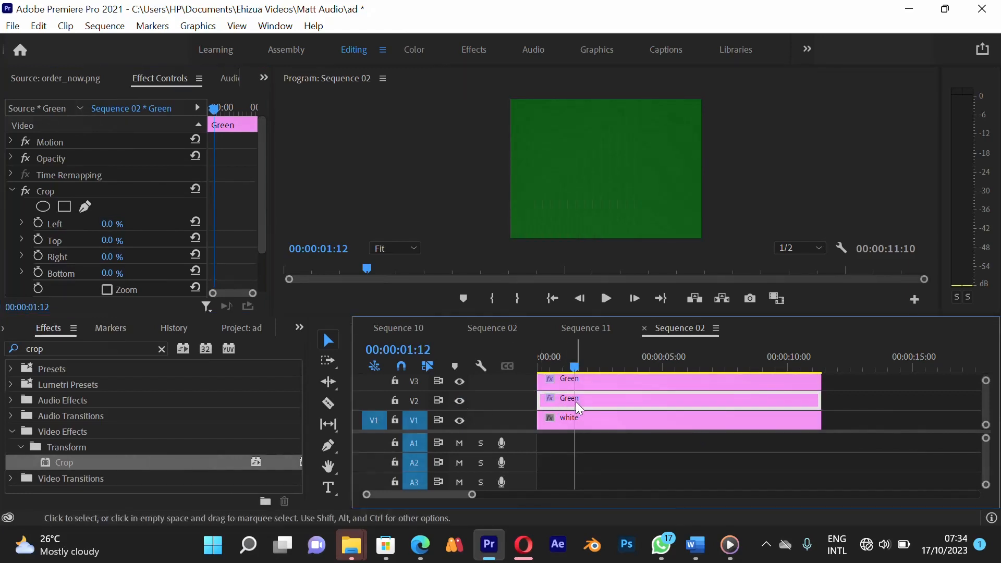
pyautogui.click(112, 256)
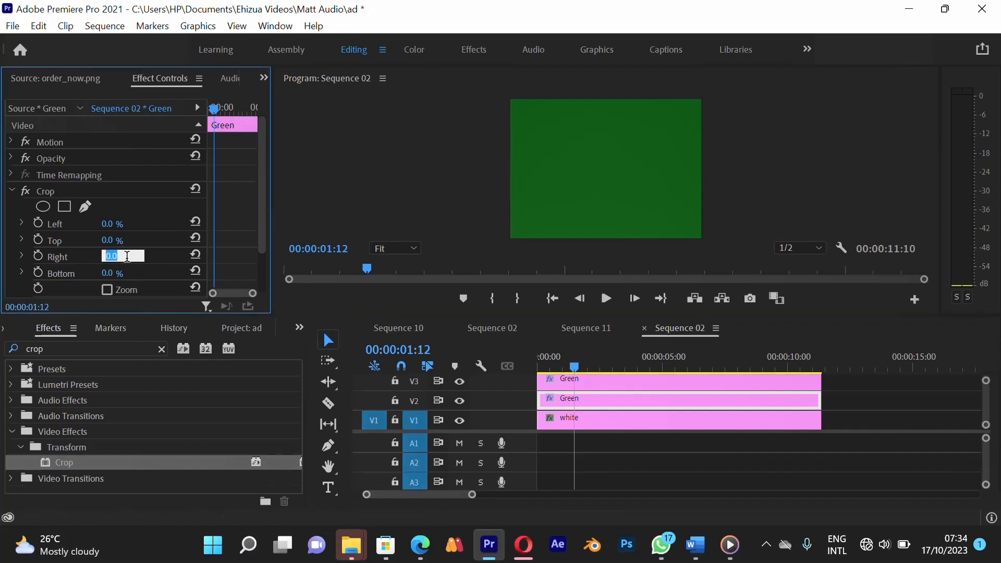
pyautogui.press('Return')
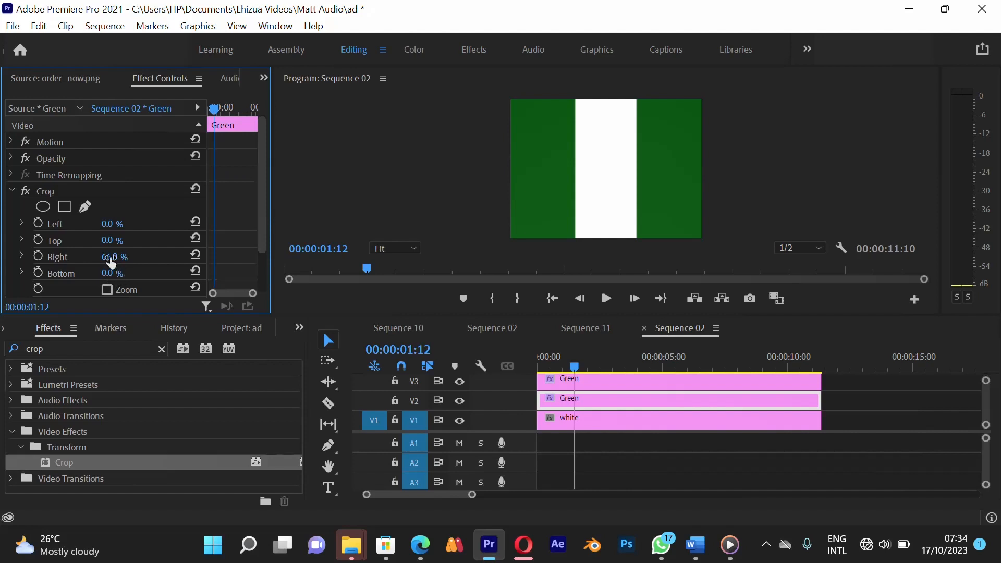
# Try a right crop of 77% on the V2 Green clip and return it to 66%.
pyautogui.moveTo(110, 261); pyautogui.dragTo(124, 276)
pyautogui.click(127, 257)
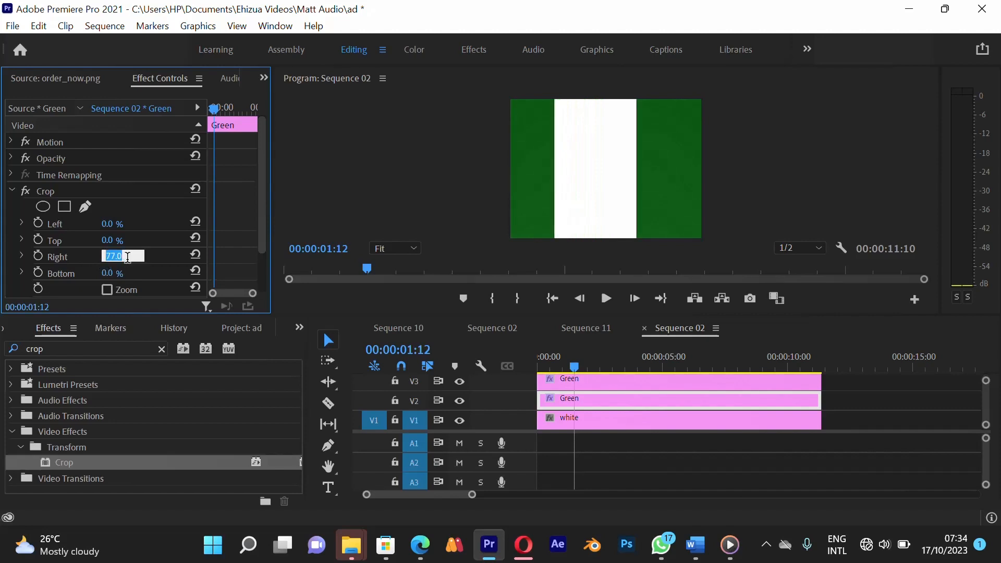
pyautogui.write('66')
pyautogui.press('Return')
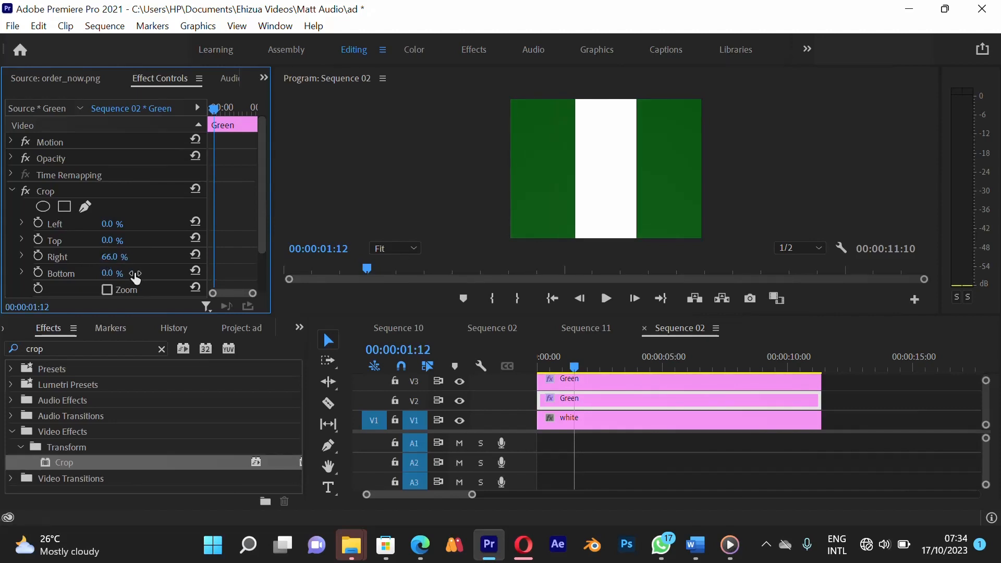
# Move the playhead to 00:00:00:24, try a left crop of 70% on the V3 Green clip, and undo it.
pyautogui.click(595, 446)
pyautogui.moveTo(563, 368)
pyautogui.mouseDown()
pyautogui.moveTo(556, 369)
pyautogui.moveTo(574, 368)
pyautogui.moveTo(561, 368)
pyautogui.mouseUp()
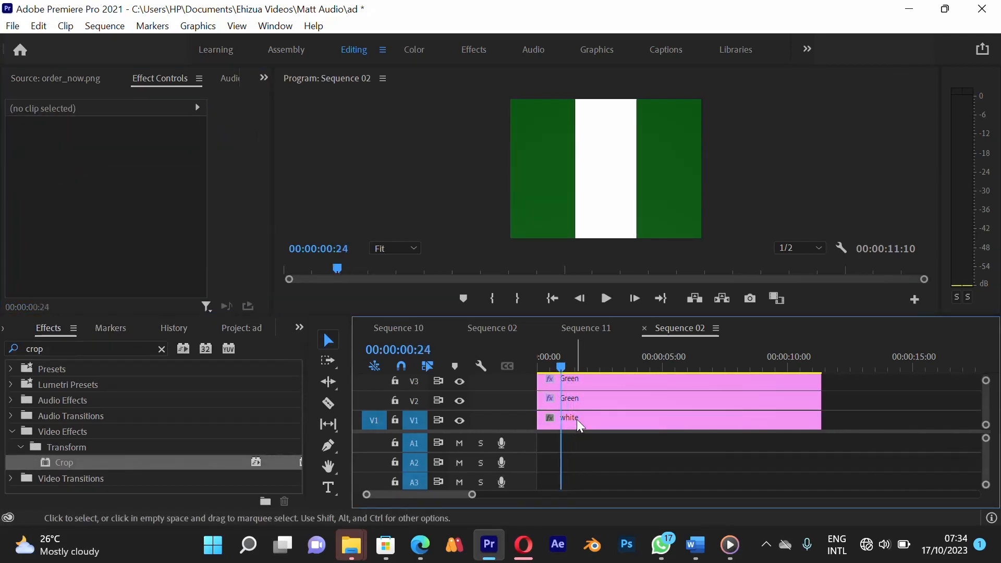
pyautogui.click(575, 419)
pyautogui.click(574, 397)
pyautogui.click(575, 400)
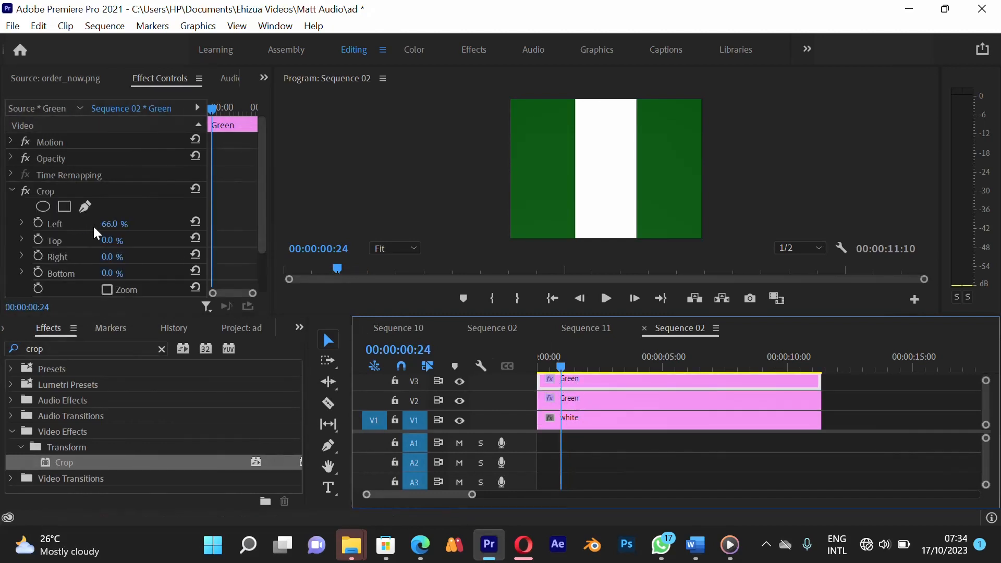
pyautogui.moveTo(107, 224)
pyautogui.mouseDown()
pyautogui.moveTo(116, 226)
pyautogui.moveTo(92, 226)
pyautogui.moveTo(124, 224)
pyautogui.mouseUp()
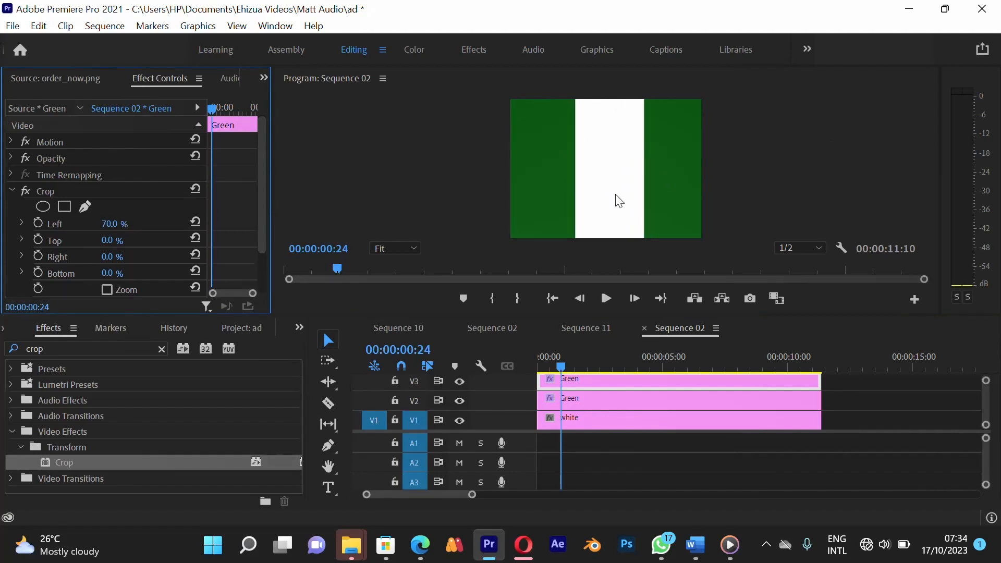
pyautogui.hotkey('ctrl', 'z')
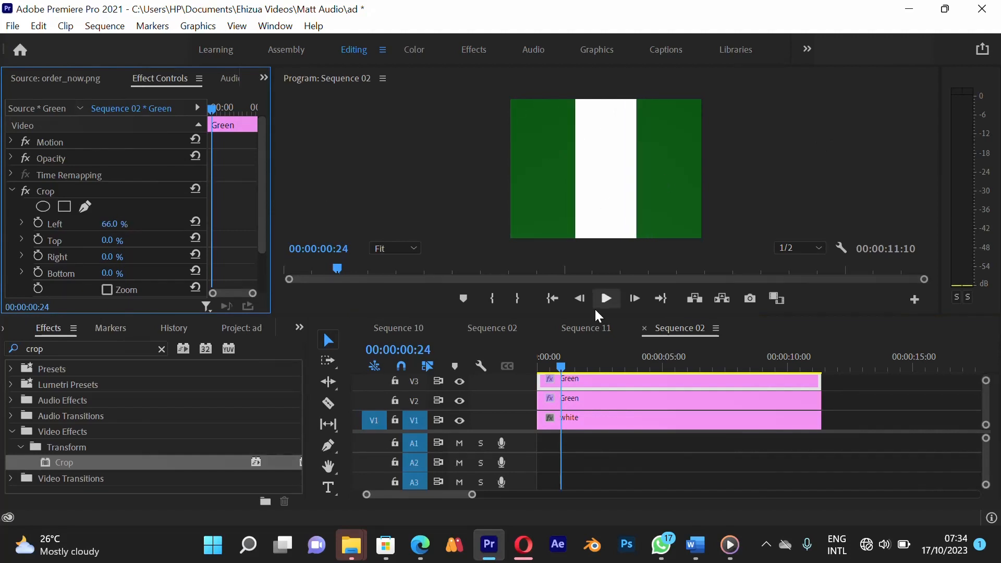
pyautogui.click(620, 443)
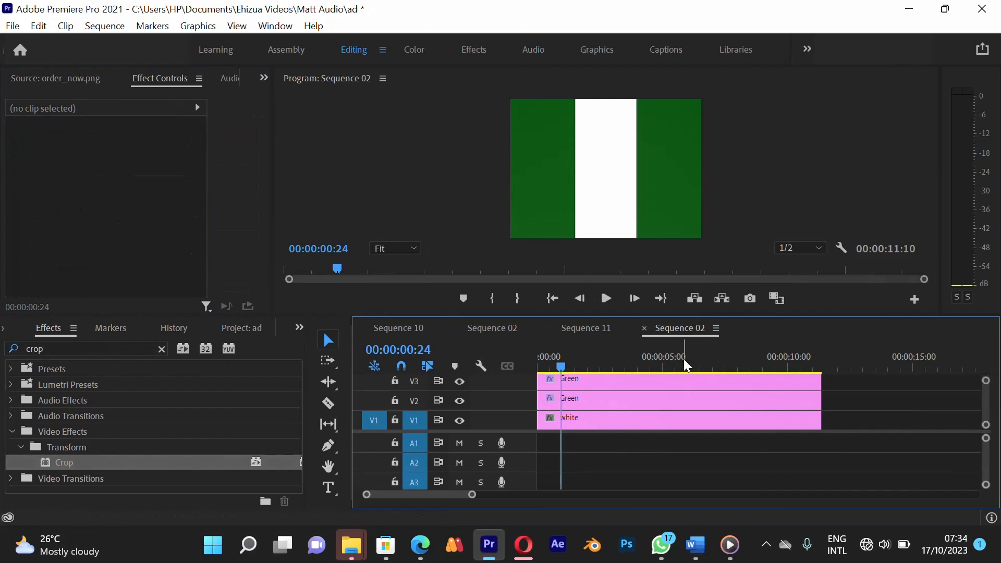
# Preview the finished ad in Sequence 11 from its start with audio track A1 muted, and return to Sequence 02.
pyautogui.click(584, 332)
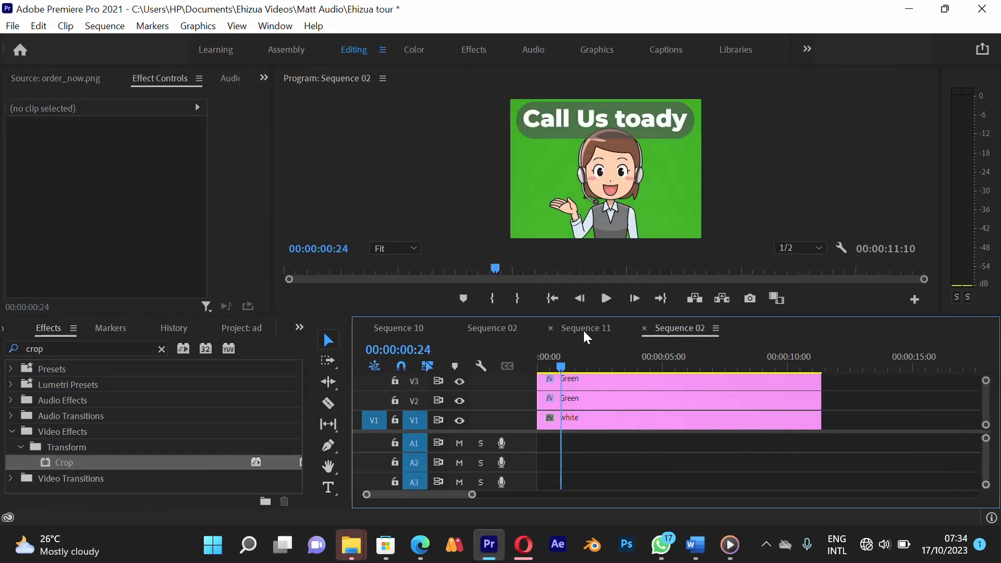
pyautogui.click(544, 351)
pyautogui.moveTo(544, 350)
pyautogui.mouseDown()
pyautogui.moveTo(530, 351)
pyautogui.moveTo(537, 347)
pyautogui.mouseUp()
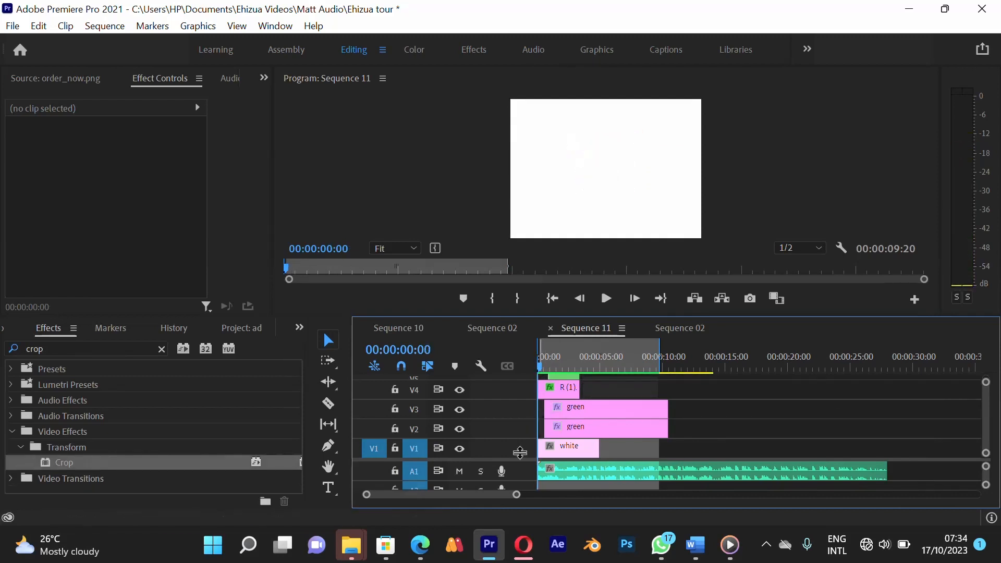
pyautogui.click(581, 471)
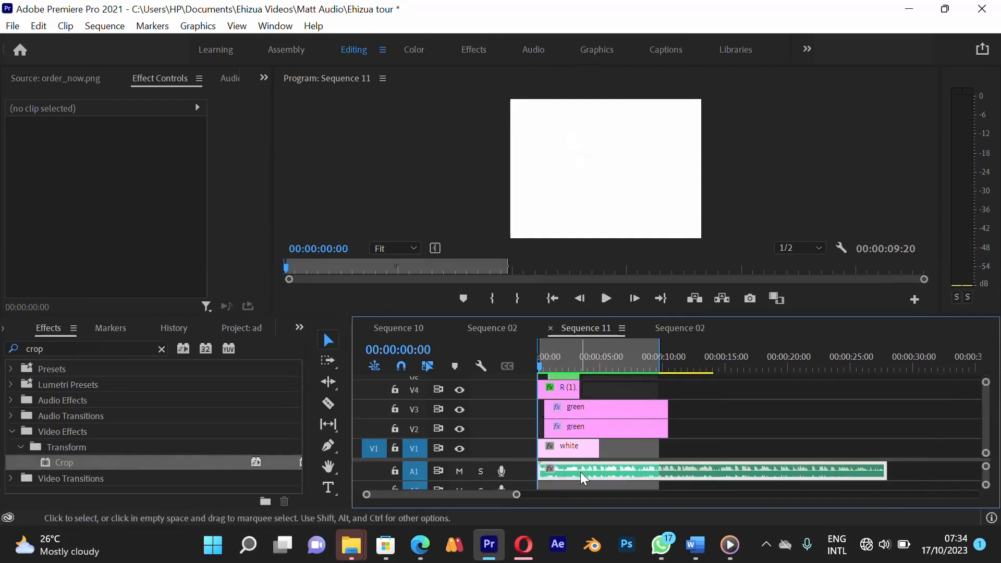
pyautogui.click(461, 471)
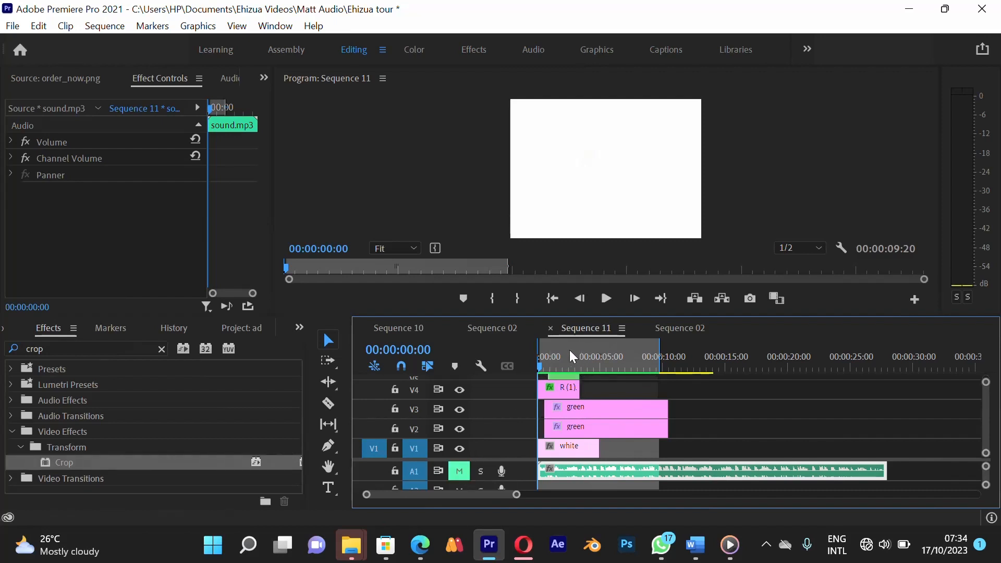
pyautogui.moveTo(538, 367)
pyautogui.mouseDown()
pyautogui.moveTo(549, 371)
pyautogui.moveTo(533, 374)
pyautogui.mouseUp()
pyautogui.click(683, 328)
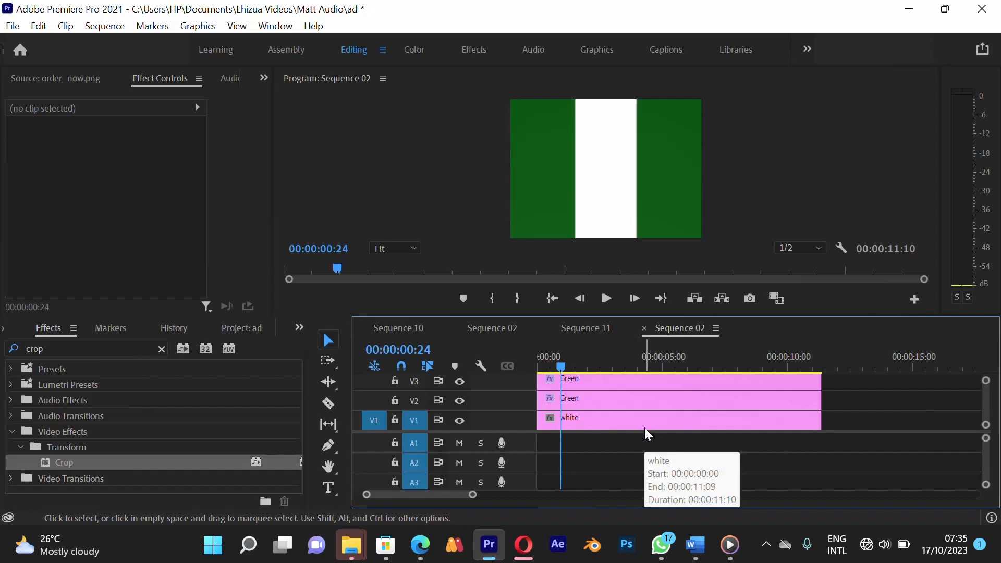
# Clear the effects search and show the ad project's items in an enlarged panel with the scratch bin collapsed.
pyautogui.click(161, 348)
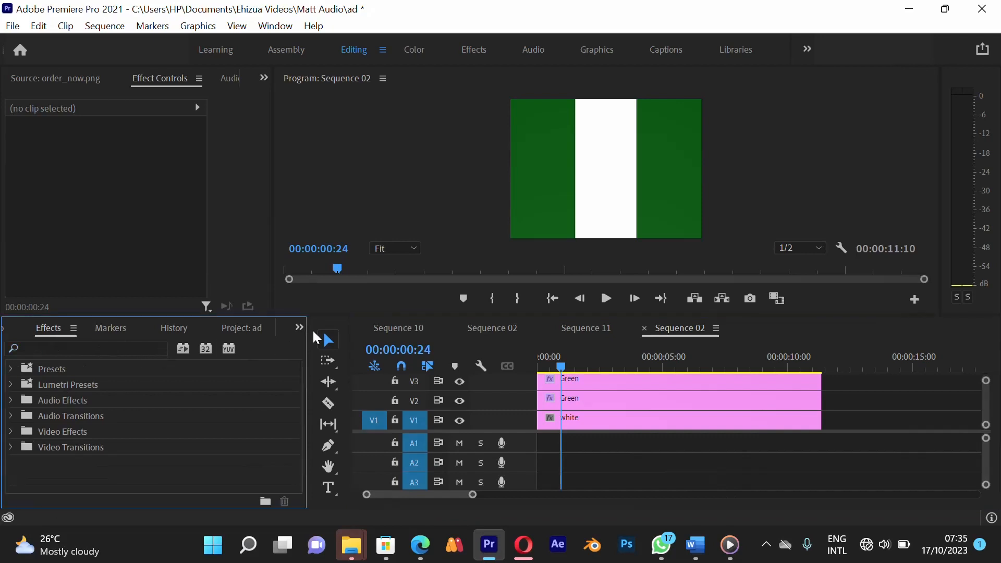
pyautogui.click(252, 324)
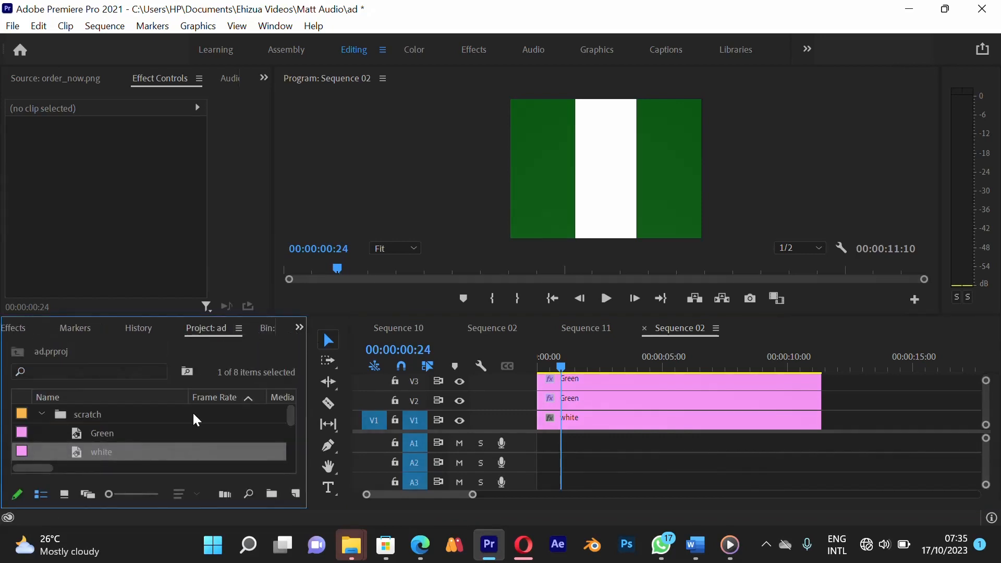
pyautogui.click(42, 414)
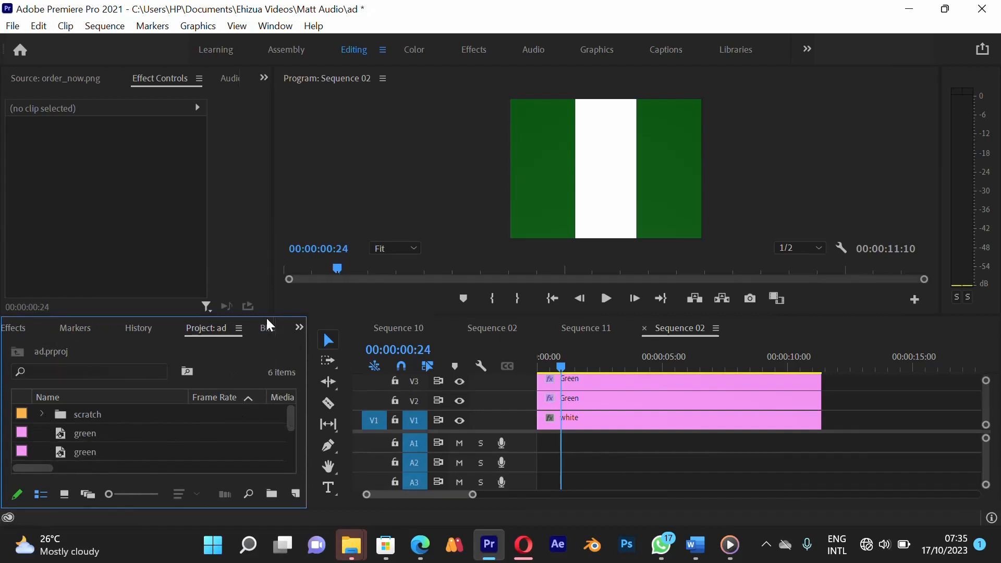
pyautogui.moveTo(264, 316); pyautogui.dragTo(264, 264)
# Expand the Images bin and rename its first R (2).png item as P1.
pyautogui.click(80, 418)
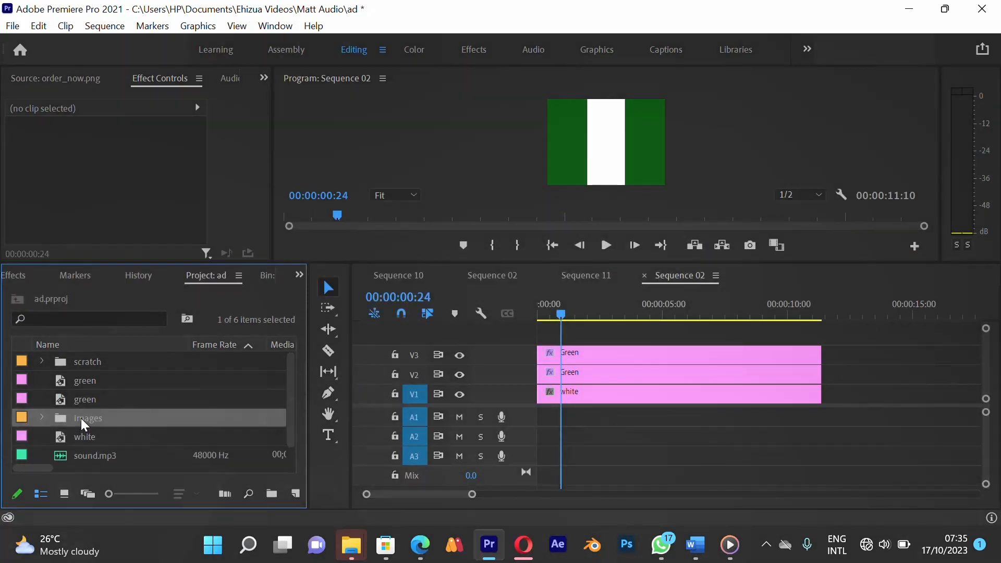
pyautogui.click(41, 418)
pyautogui.scroll(-2, 48, 417)
pyautogui.scroll(1, 51, 417)
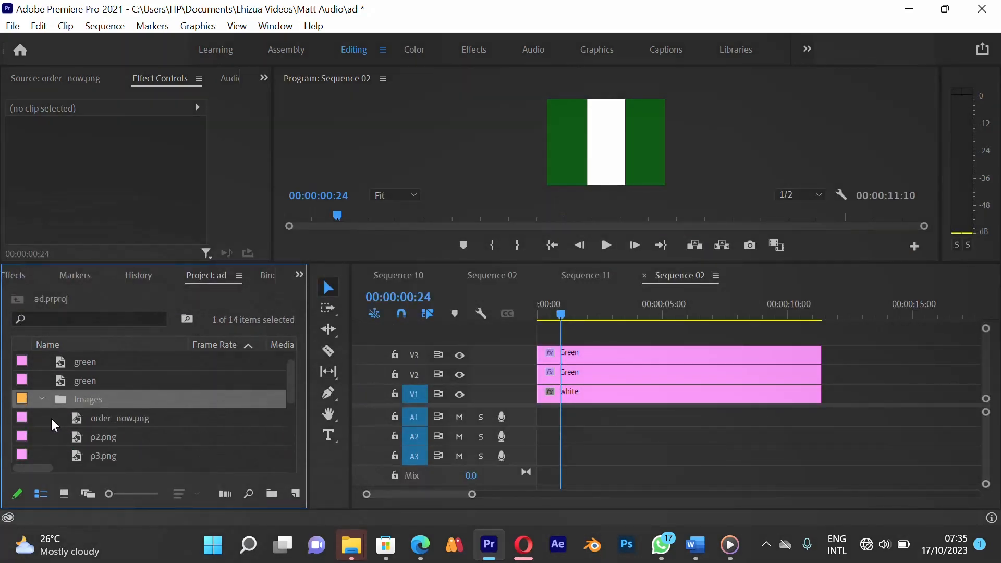
pyautogui.scroll(-1, 75, 440)
pyautogui.scroll(-2, 78, 438)
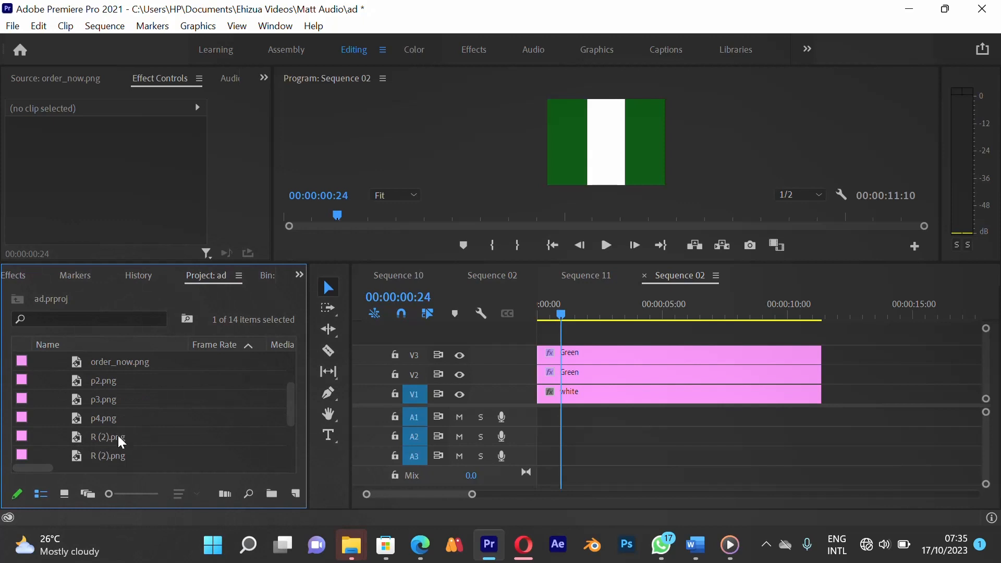
pyautogui.click(104, 436)
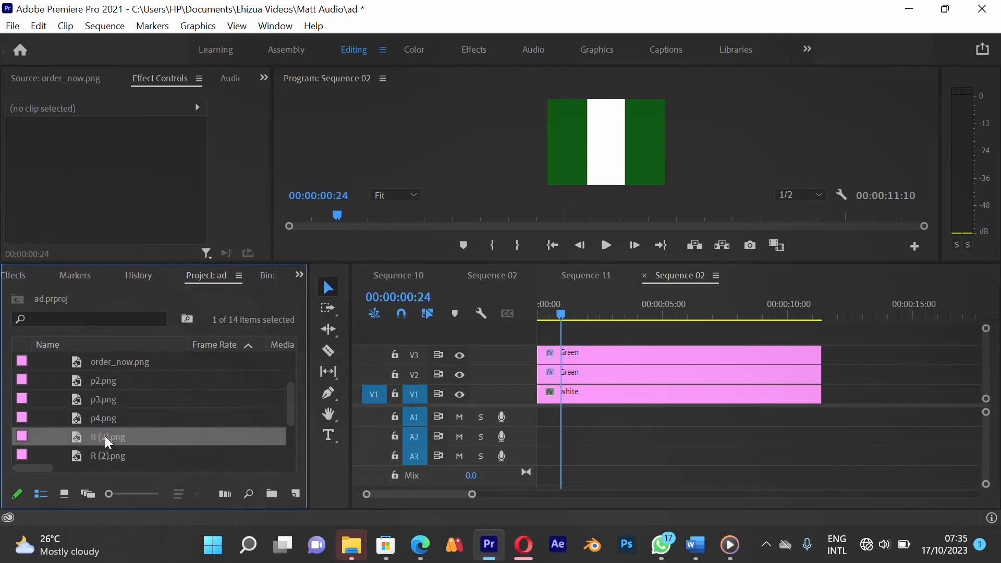
pyautogui.rightClick(105, 436)
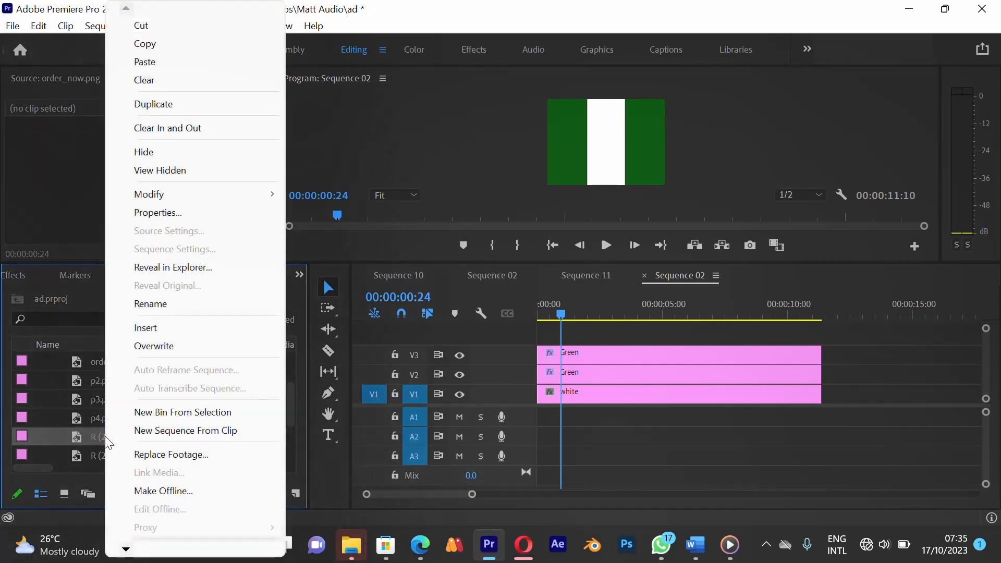
pyautogui.click(182, 304)
pyautogui.write('P')
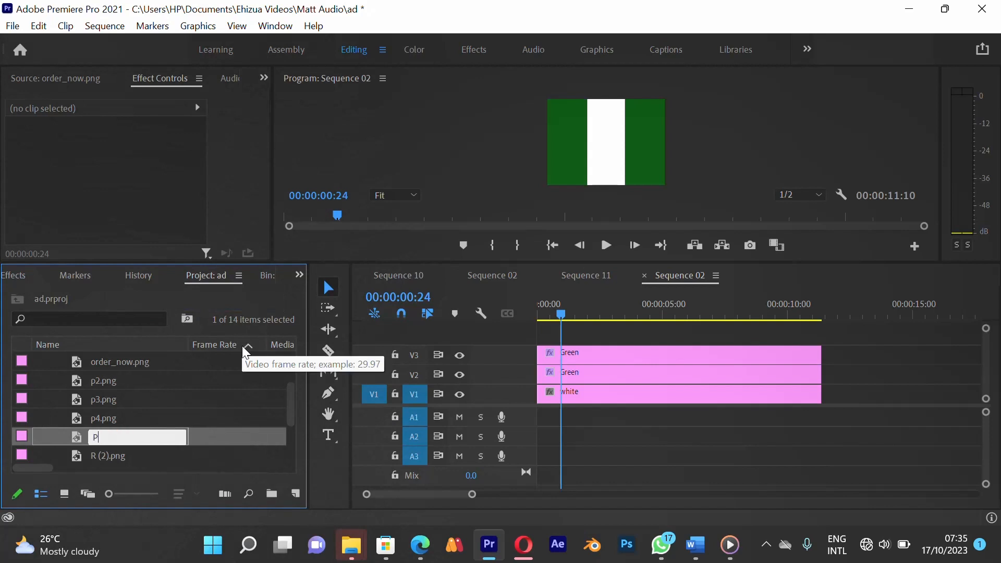
pyautogui.write('1')
pyautogui.click(210, 397)
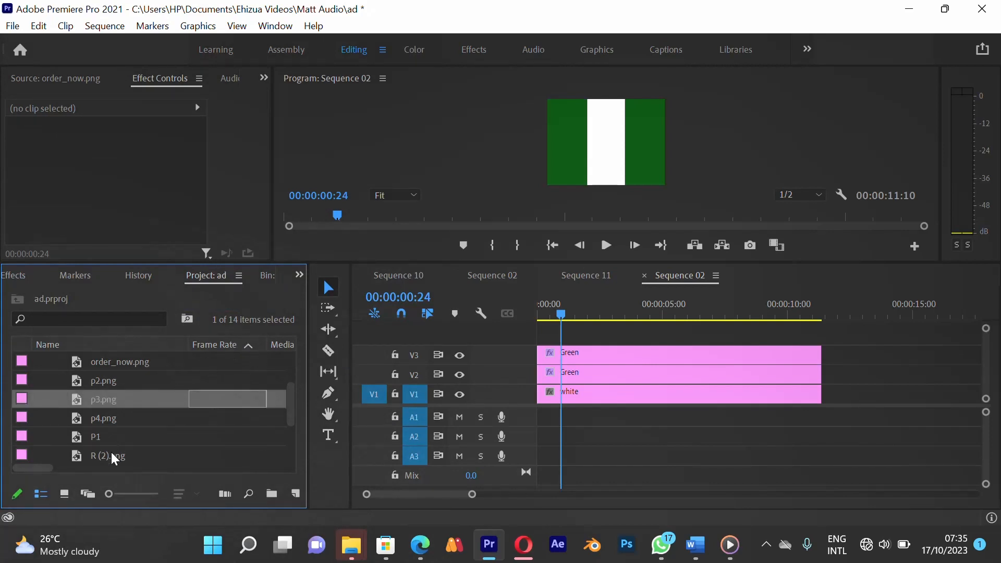
# Preview the P1, p4.png, p3.png, p2.png and order_now.png images one after another in the Source monitor.
pyautogui.scroll(2, 101, 415)
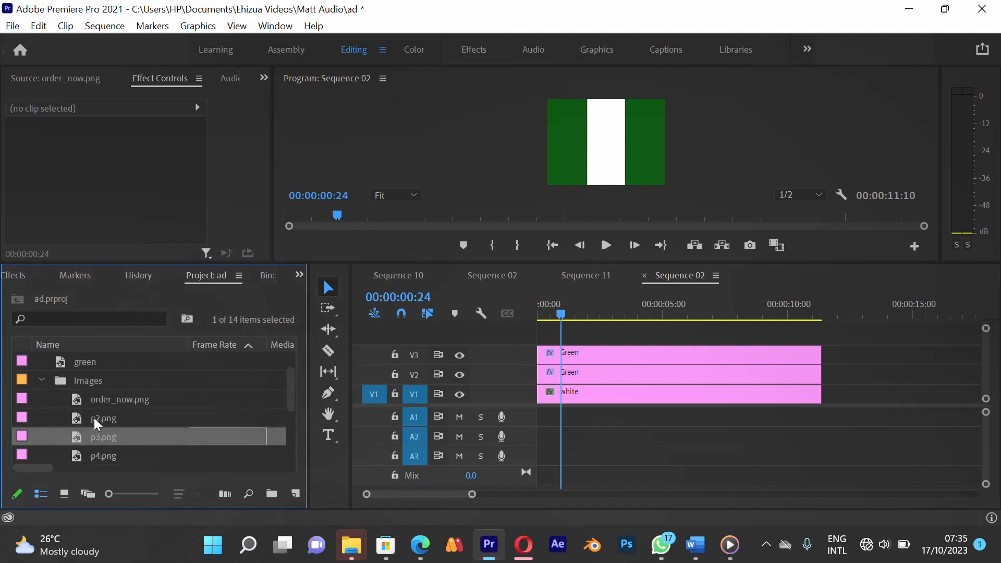
pyautogui.click(107, 418)
pyautogui.scroll(-2, 102, 426)
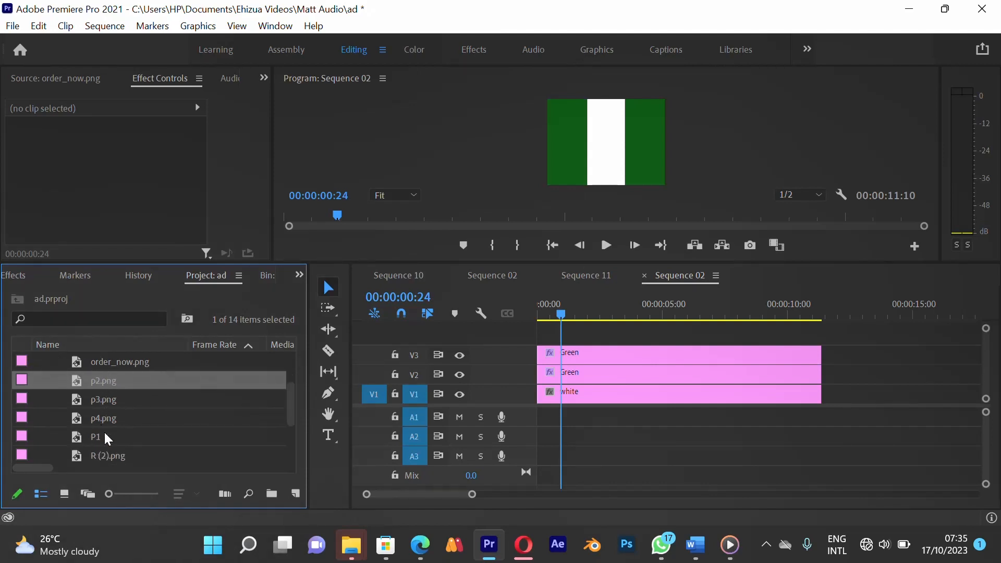
pyautogui.doubleClick(96, 443)
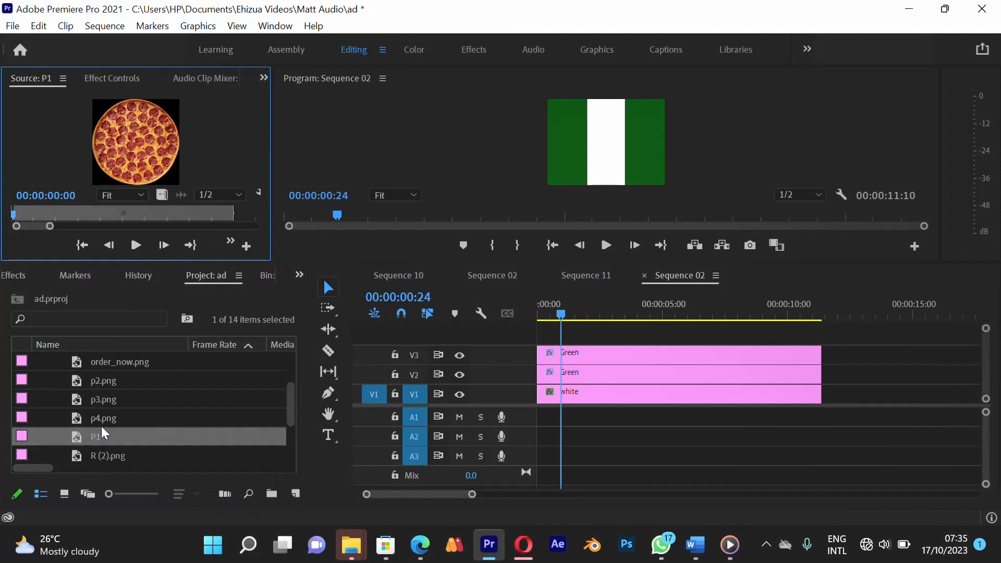
pyautogui.doubleClick(96, 419)
pyautogui.doubleClick(86, 402)
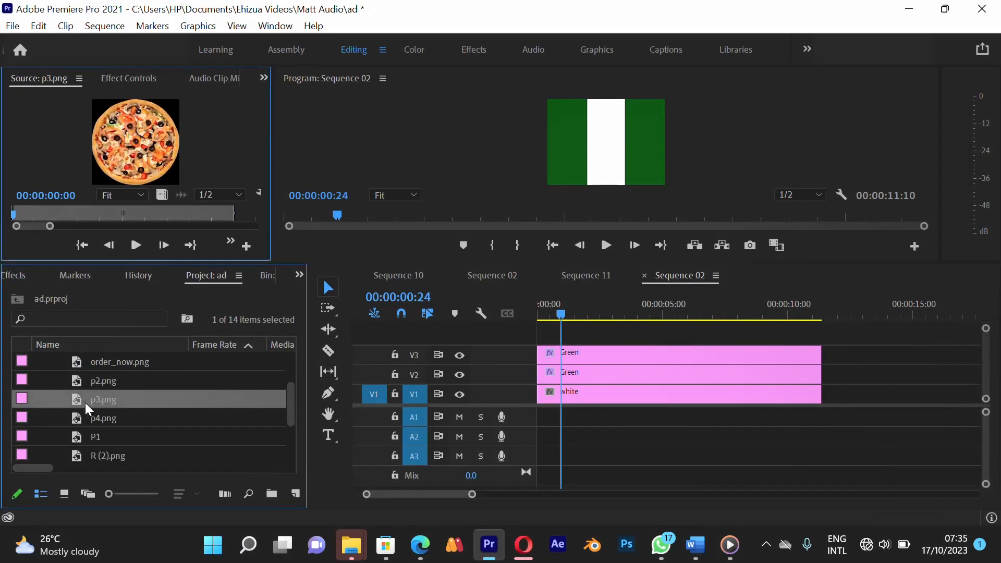
pyautogui.doubleClick(93, 380)
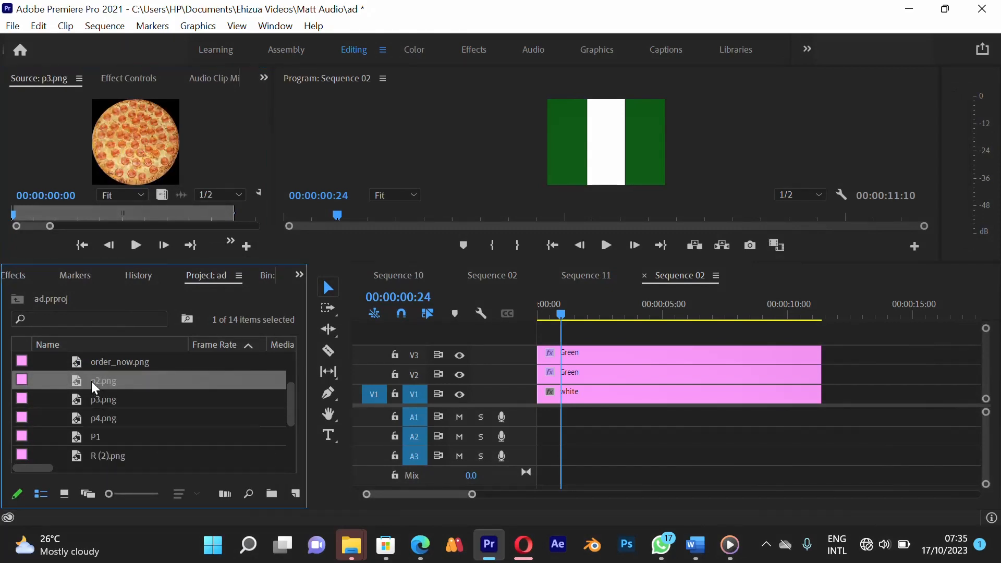
pyautogui.scroll(1, 90, 391)
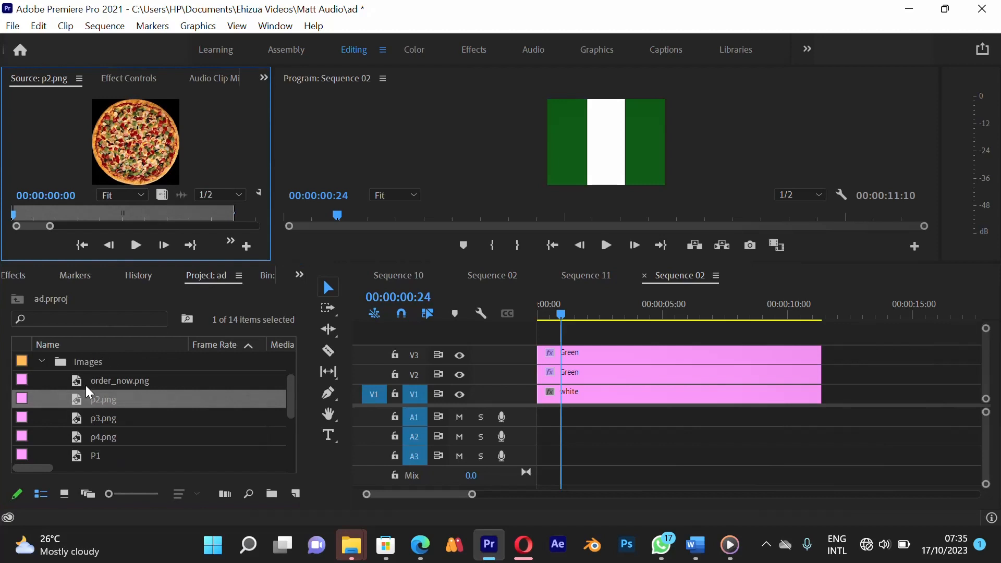
pyautogui.doubleClick(81, 379)
# Preview p2.png, p3.png, p4.png, P1 and the remaining R (2).png in the Source monitor.
pyautogui.click(95, 408)
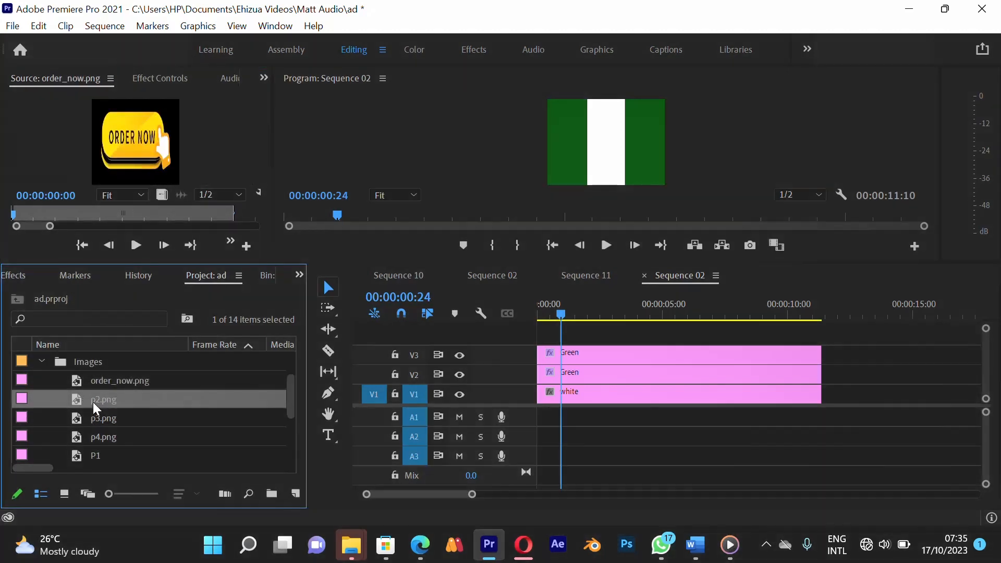
pyautogui.doubleClick(95, 408)
pyautogui.click(78, 424)
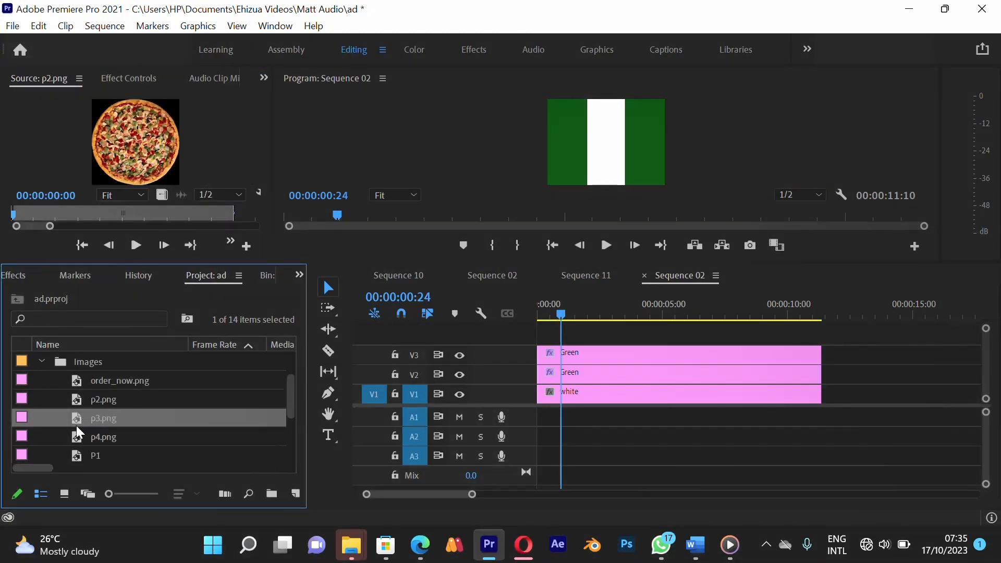
pyautogui.doubleClick(78, 418)
pyautogui.click(94, 438)
pyautogui.doubleClick(96, 439)
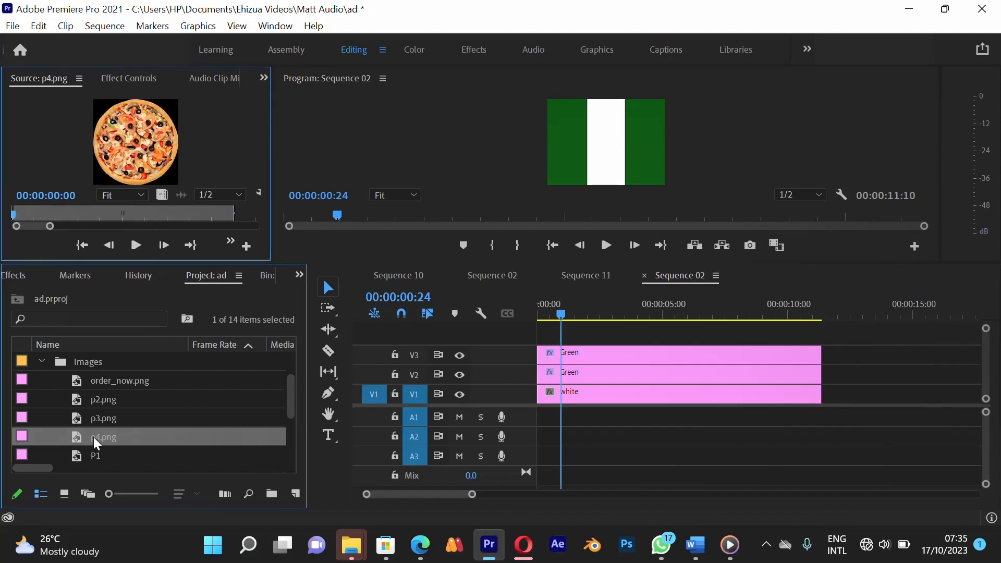
pyautogui.scroll(-1, 96, 443)
pyautogui.click(95, 442)
pyautogui.doubleClick(95, 442)
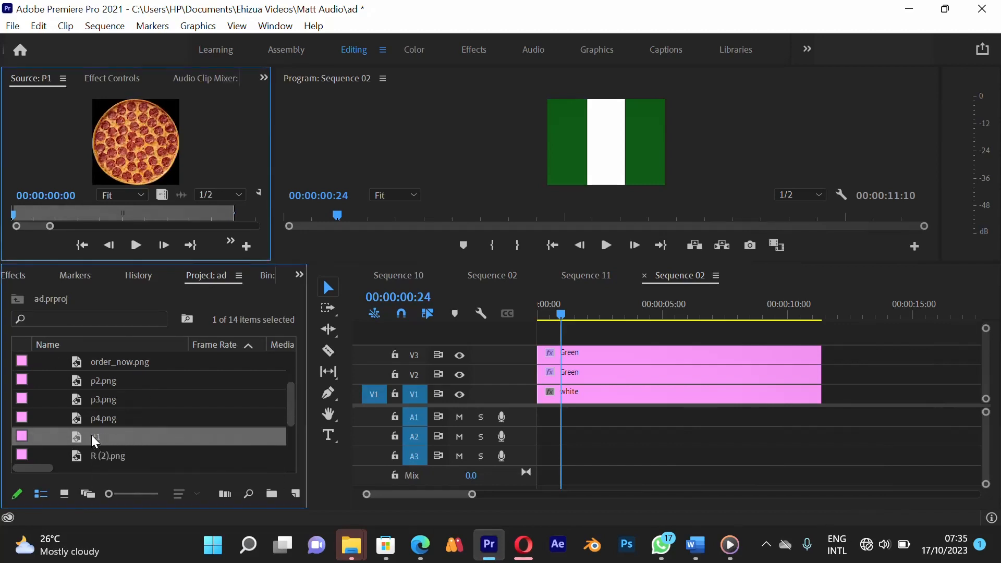
pyautogui.click(95, 455)
pyautogui.doubleClick(95, 457)
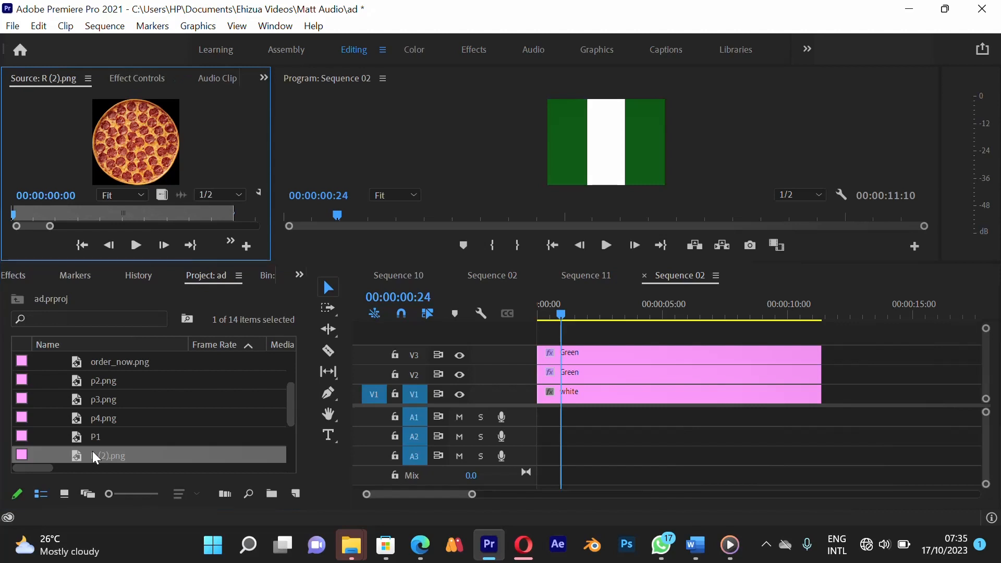
pyautogui.click(94, 455)
# Look through the Images bin's contents once more and leave the bin collapsed.
pyautogui.scroll(1, 72, 431)
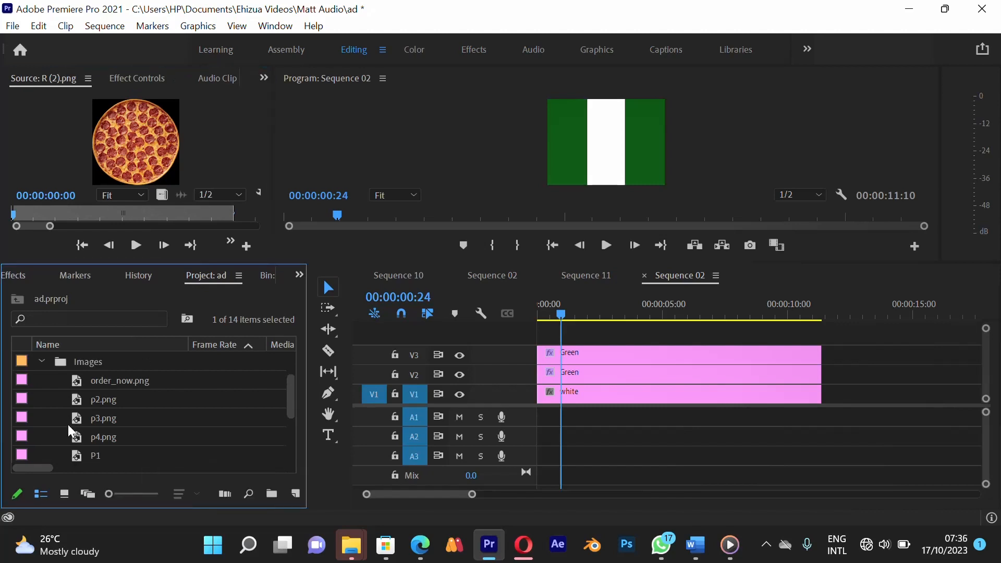
pyautogui.scroll(2, 72, 431)
pyautogui.click(42, 399)
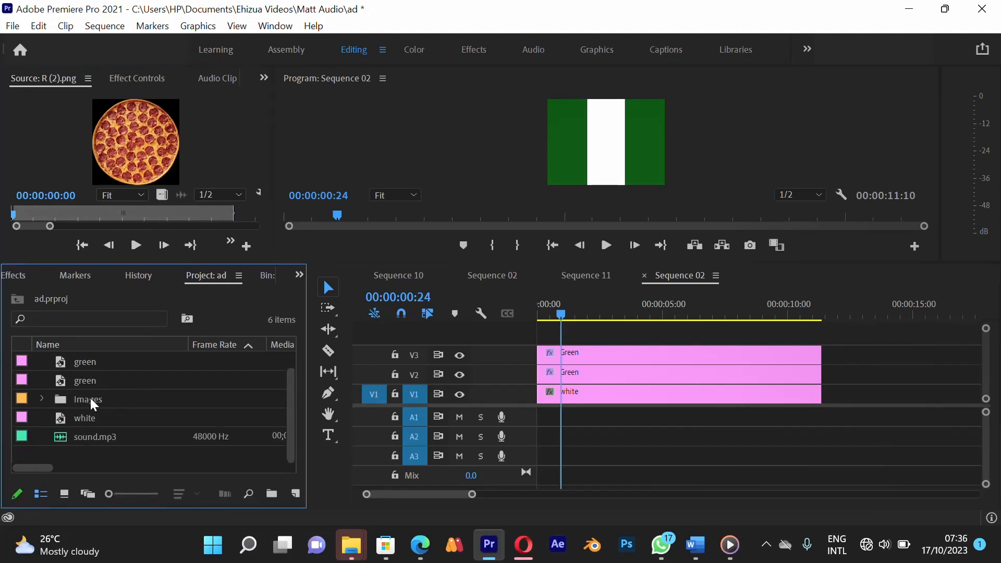
pyautogui.scroll(1, 93, 405)
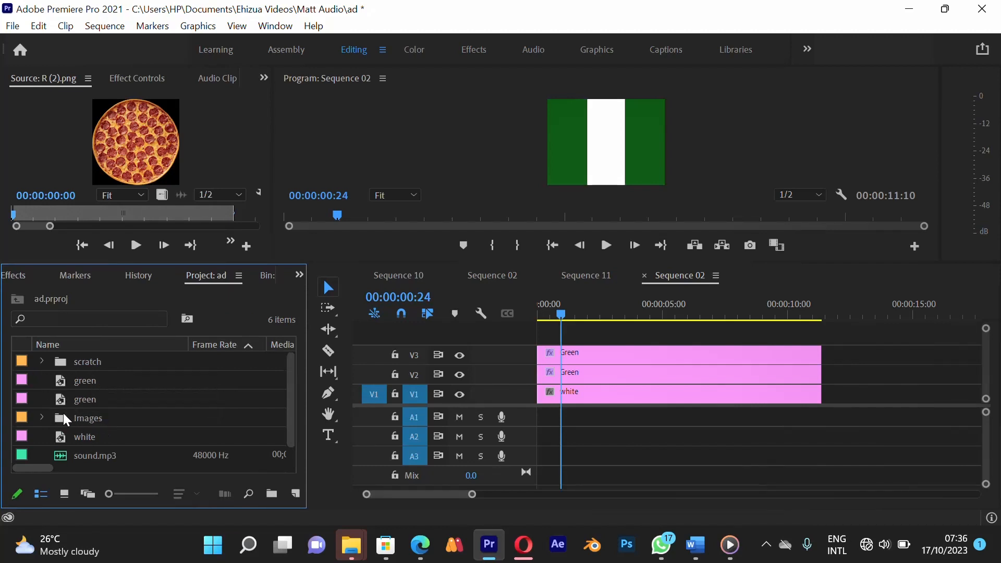
pyautogui.click(42, 418)
pyautogui.scroll(-3, 133, 429)
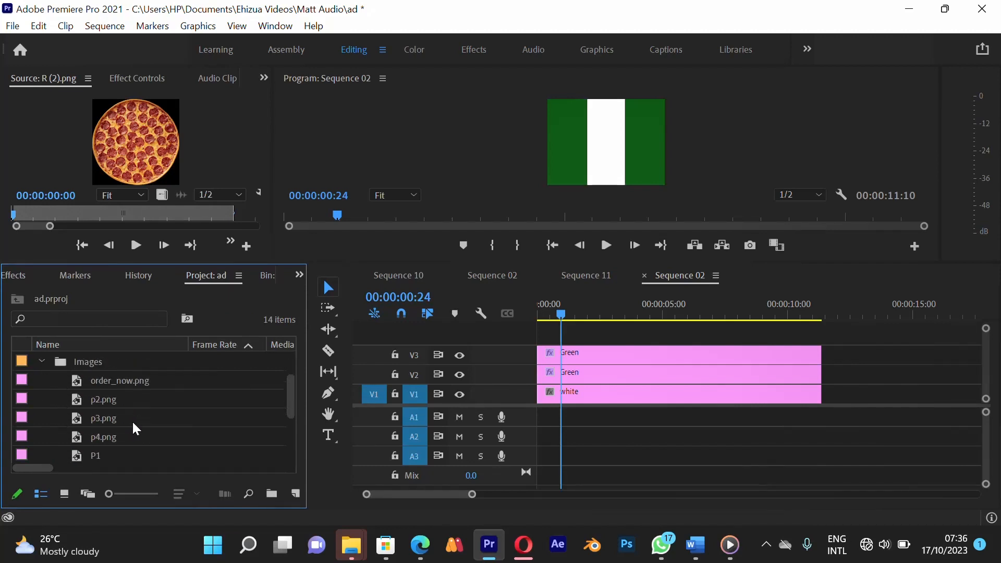
pyautogui.scroll(2, 170, 428)
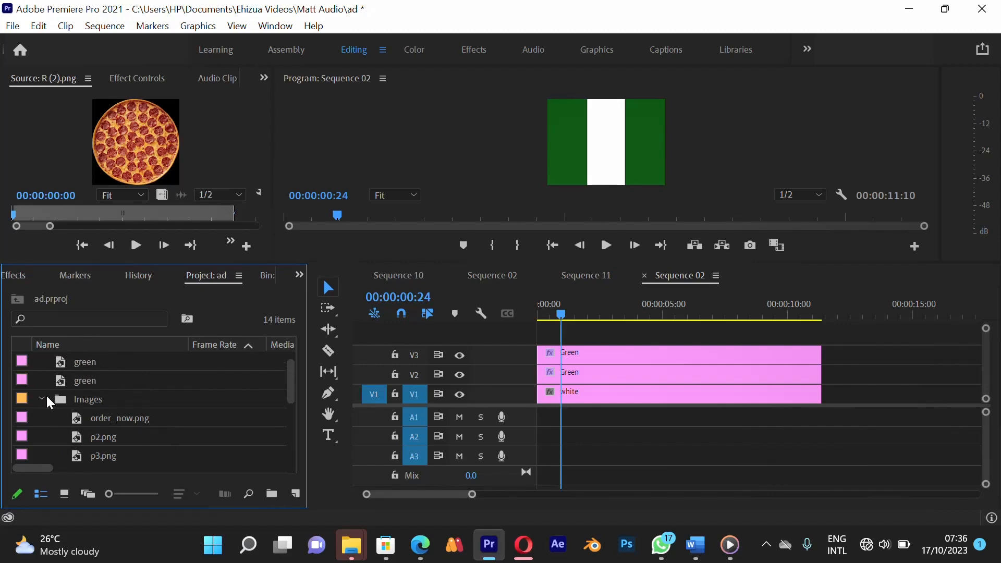
pyautogui.click(43, 399)
# Import the R (1) pizza logo image from the Desktop's work file folder into the project.
pyautogui.doubleClick(114, 460)
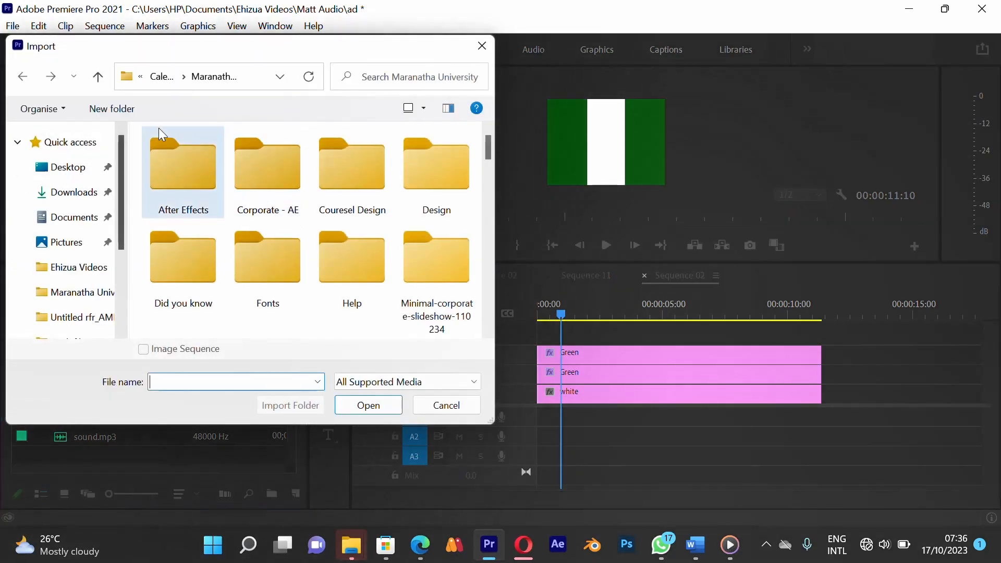
pyautogui.scroll(1, 65, 227)
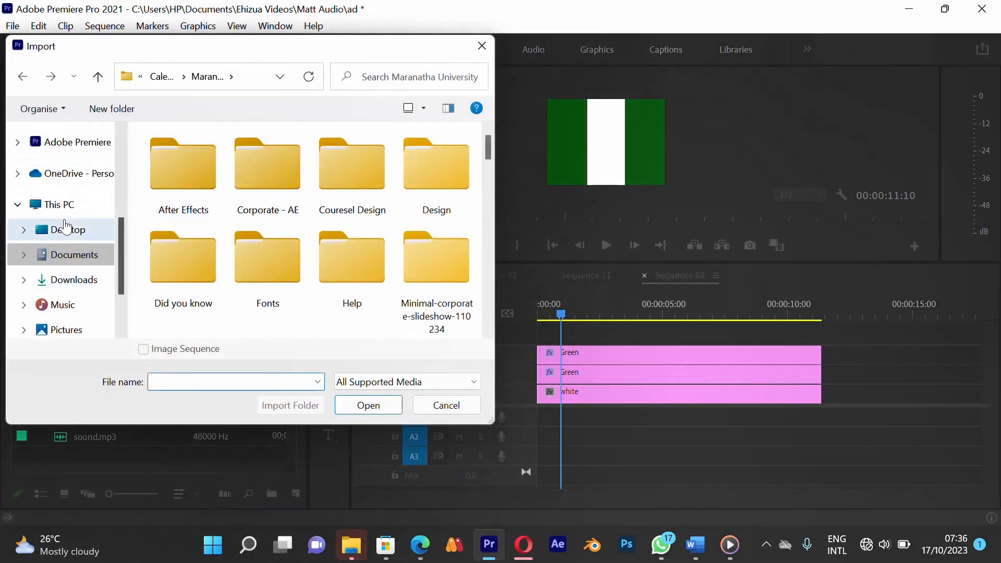
pyautogui.click(66, 225)
pyautogui.scroll(-3, 356, 233)
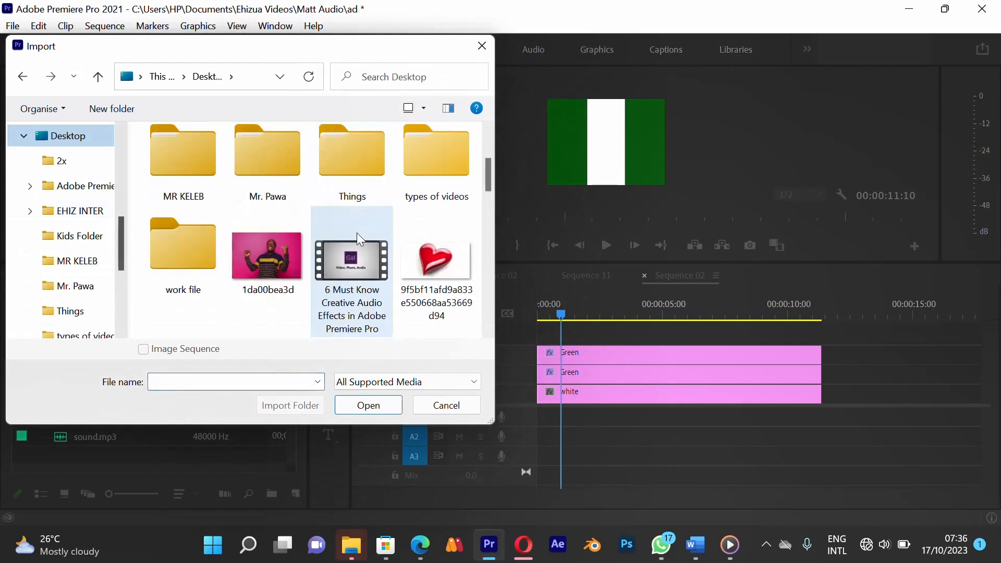
pyautogui.click(344, 185)
pyautogui.scroll(-1, 342, 182)
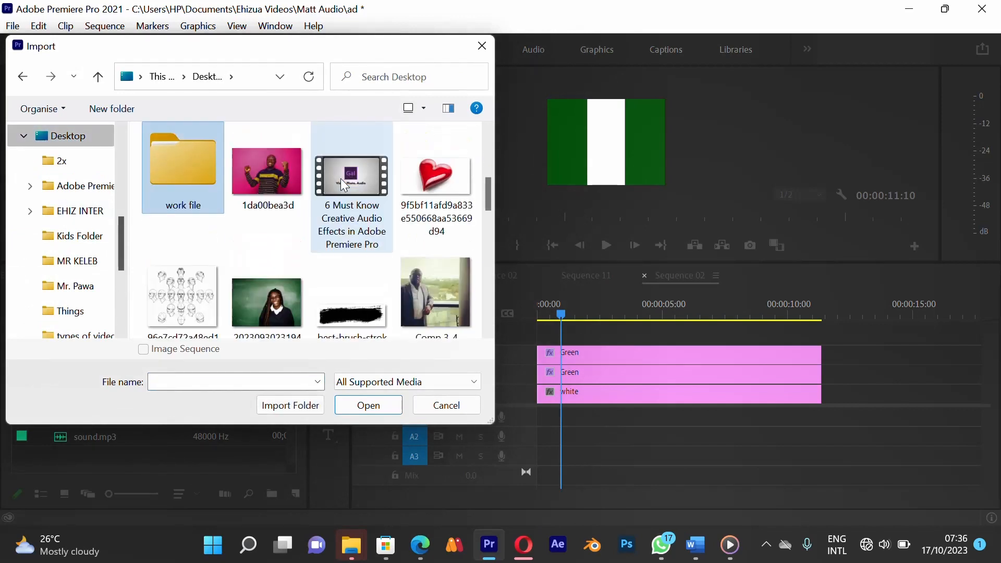
pyautogui.click(198, 174)
pyautogui.doubleClick(197, 170)
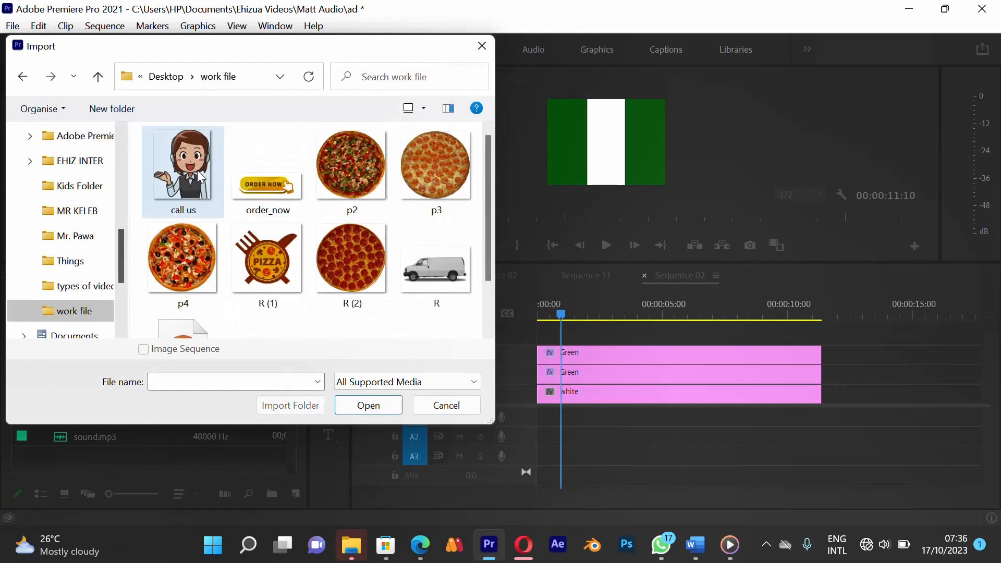
pyautogui.click(266, 258)
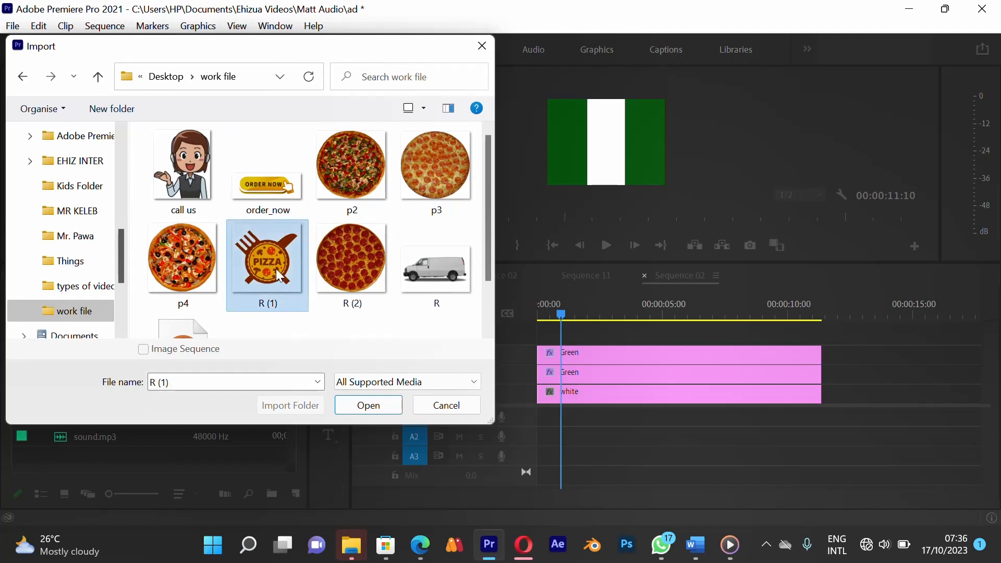
pyautogui.click(369, 406)
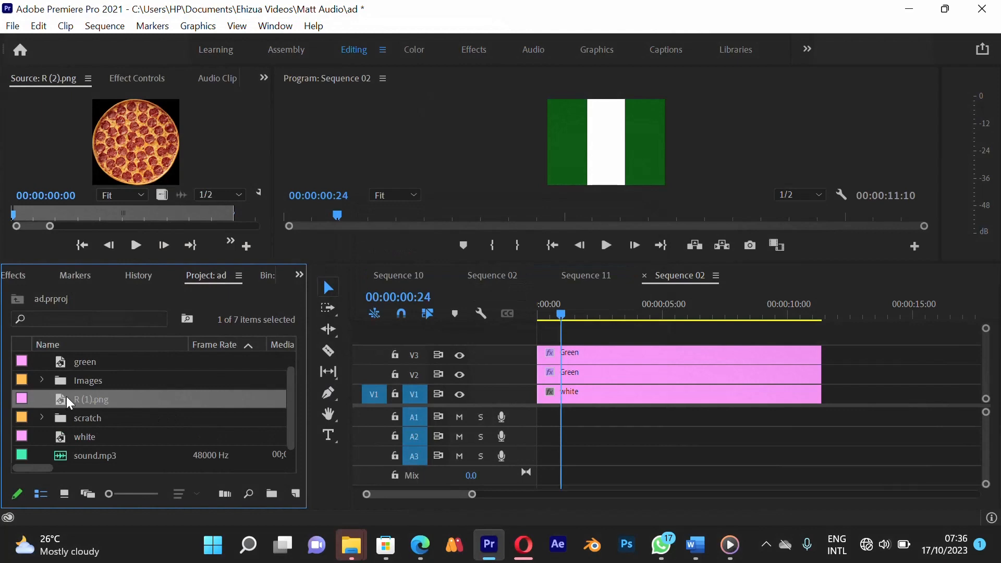
# Rename the imported R (1).png as Pizza Logo.
pyautogui.rightClick(66, 396)
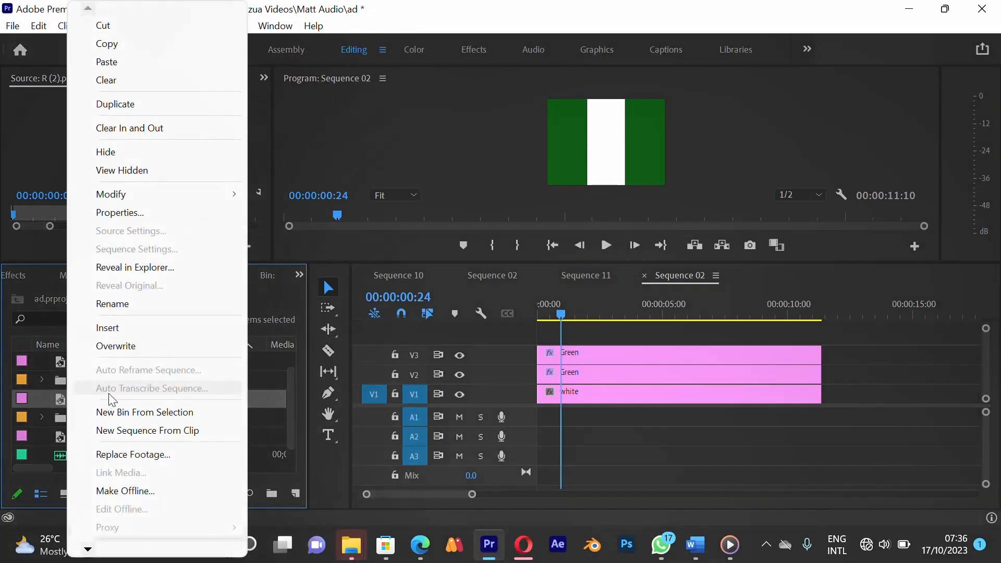
pyautogui.click(165, 304)
pyautogui.write('P')
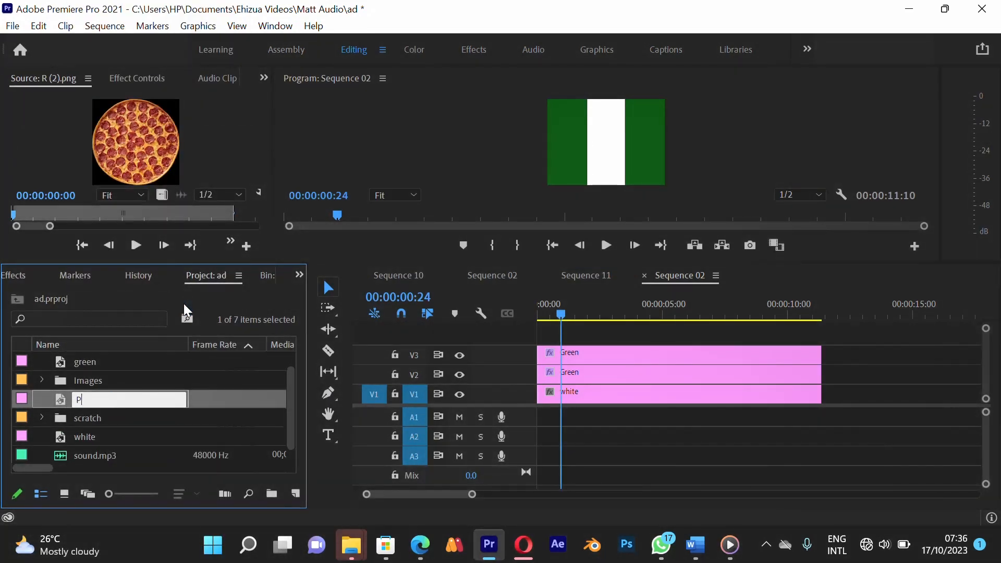
pyautogui.write('izza Logo')
pyautogui.click(134, 431)
# Move the Pizza Logo item into the Images bin and open that bin.
pyautogui.click(105, 399)
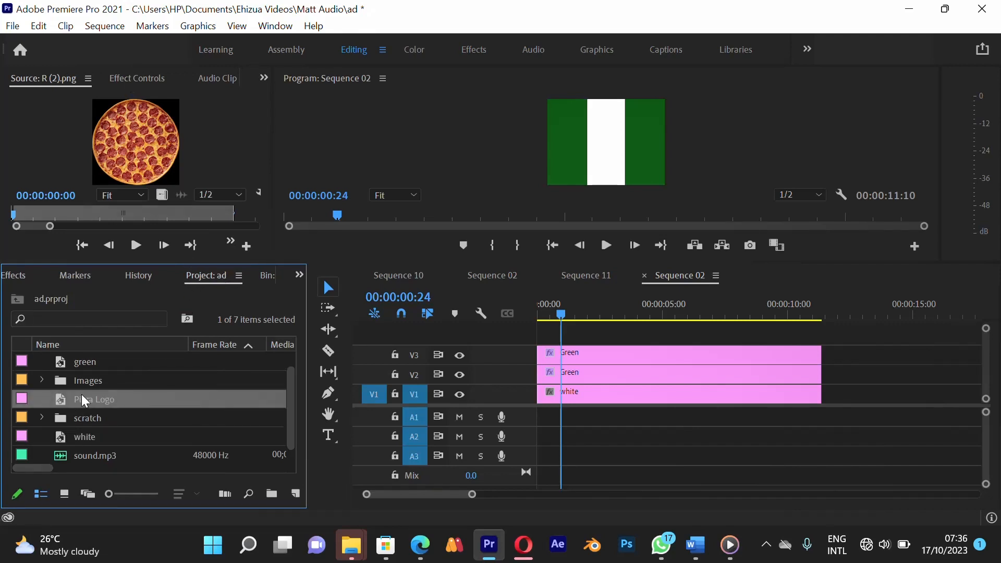
pyautogui.moveTo(82, 379); pyautogui.dragTo(86, 384)
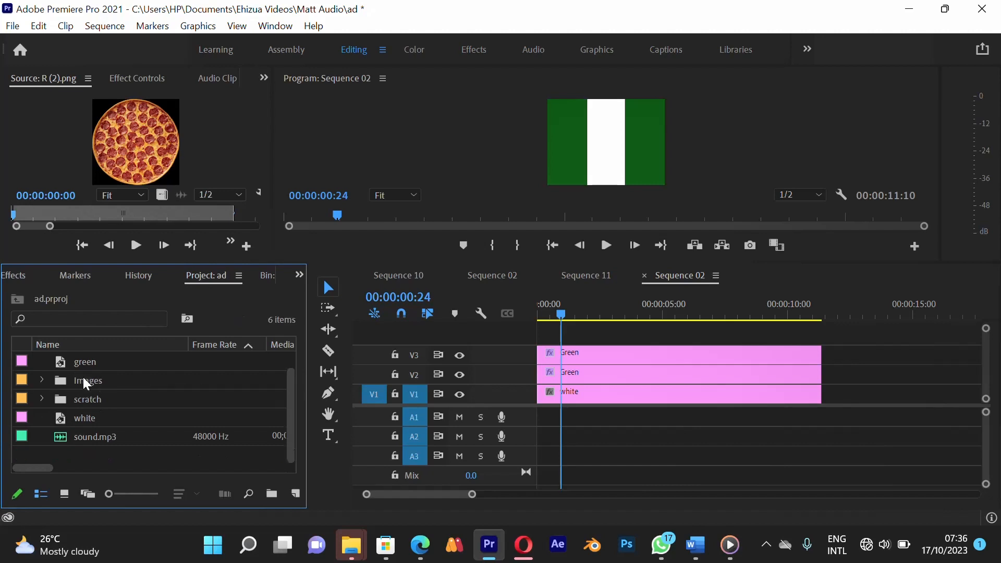
pyautogui.doubleClick(58, 388)
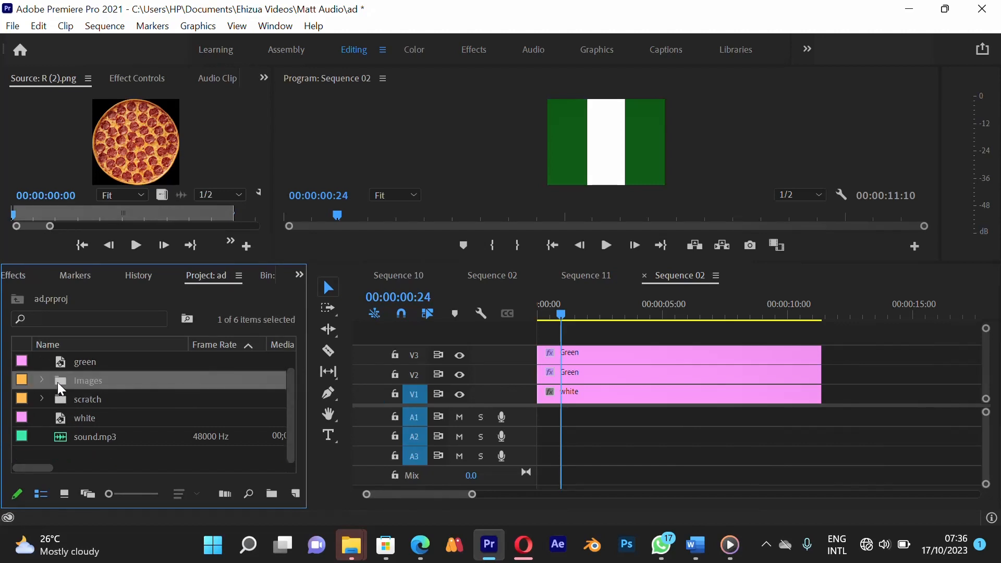
# Place the Pizza Logo image from the Images bin on track V4 at the start of Sequence 02.
pyautogui.scroll(-1, 130, 431)
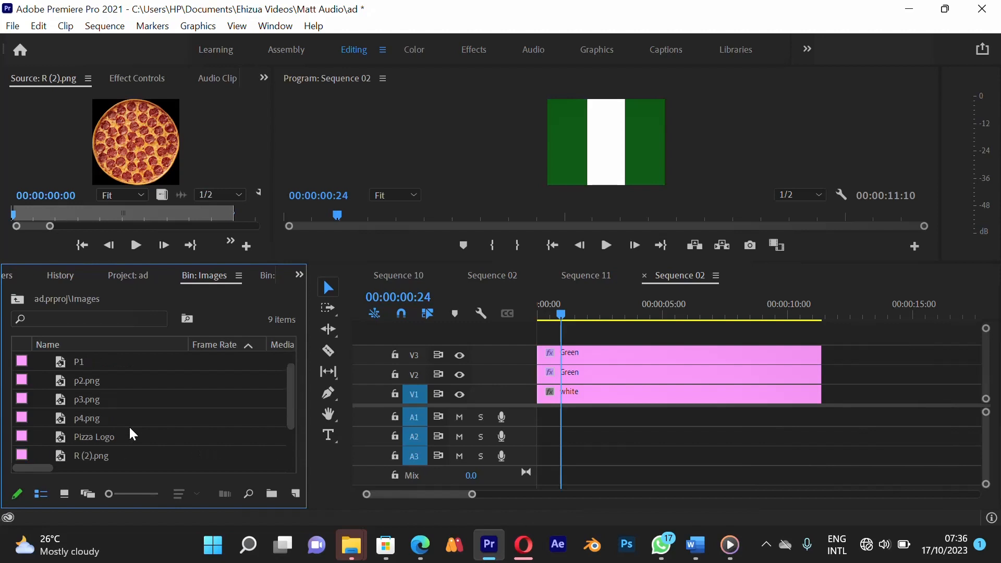
pyautogui.scroll(-2, 130, 432)
pyautogui.scroll(3, 132, 434)
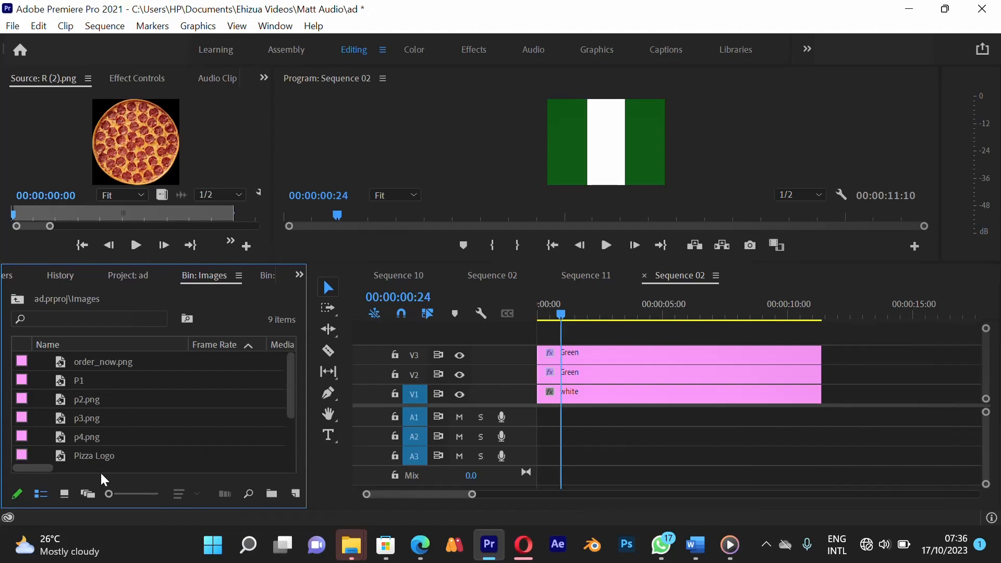
pyautogui.moveTo(86, 455); pyautogui.dragTo(543, 319)
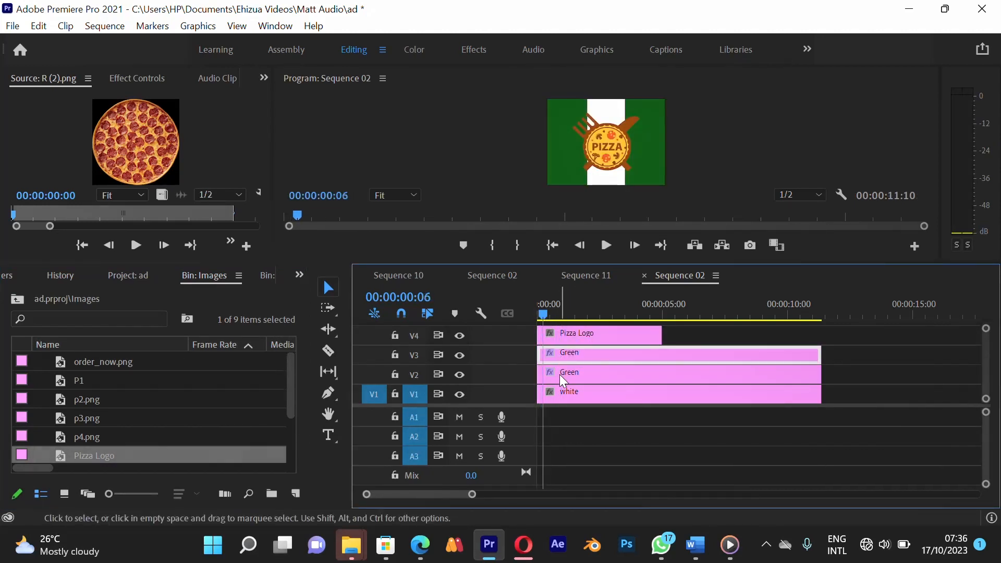
# Shift both Green clips on V2 and V3 about one second later, and enlarge the timeline's video track area.
pyautogui.keyDown('shift'); pyautogui.click(563, 381); pyautogui.keyUp('shift')
pyautogui.moveTo(554, 366); pyautogui.dragTo(578, 360)
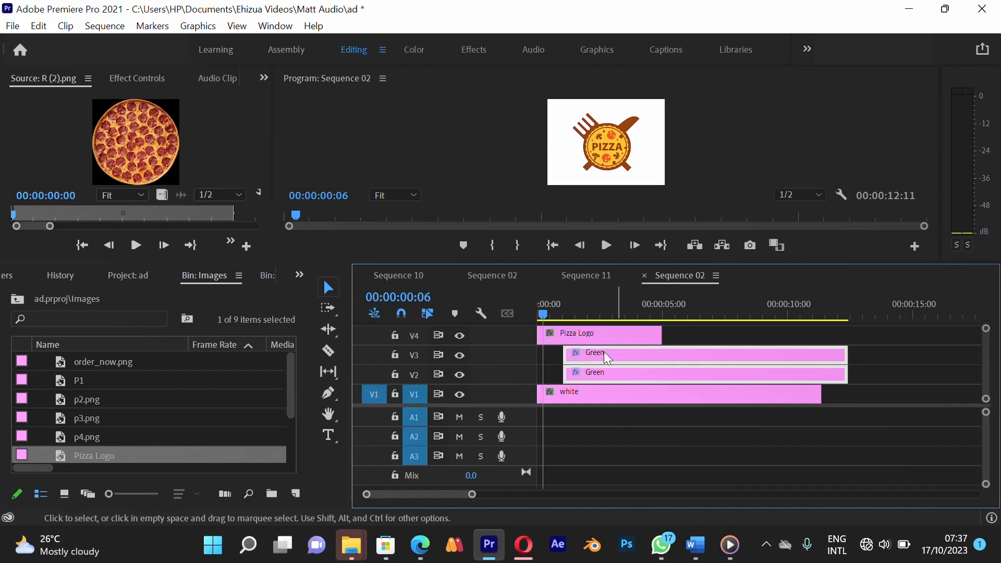
pyautogui.click(573, 338)
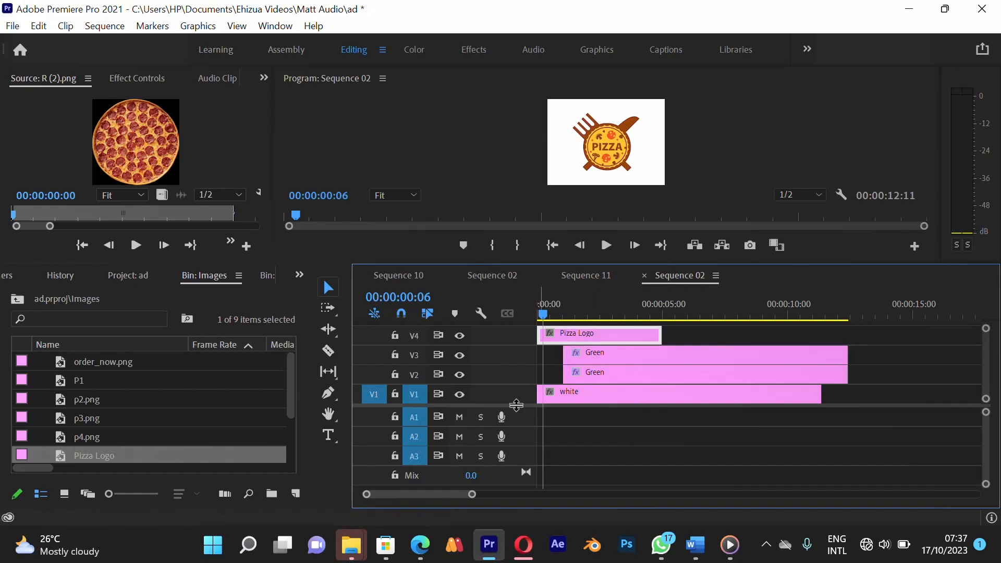
pyautogui.moveTo(516, 405); pyautogui.dragTo(520, 450)
pyautogui.click(592, 352)
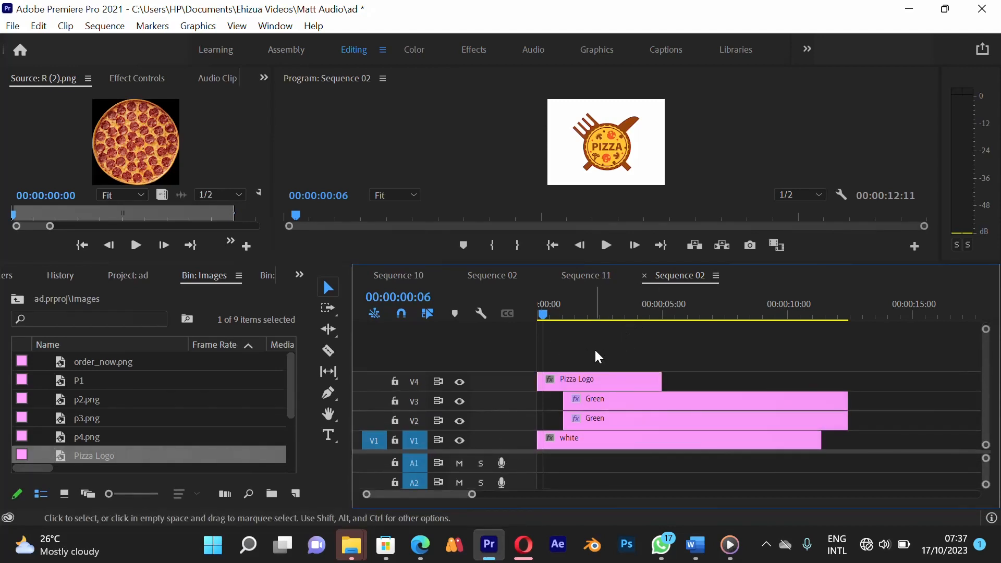
# Set the Pizza Logo clip's scale to 55 so it fits on the white strip between the green side panels.
pyautogui.click(570, 388)
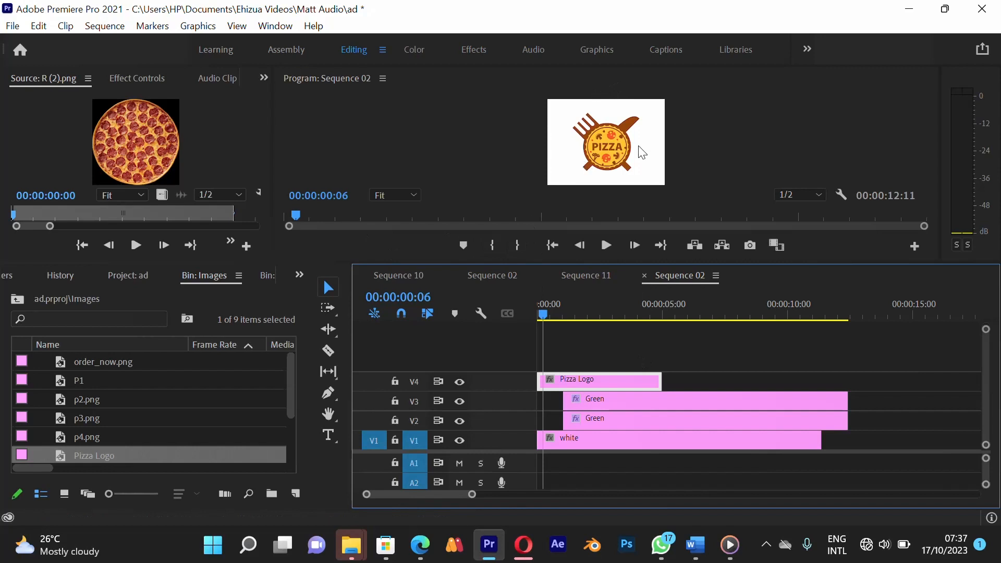
pyautogui.click(137, 80)
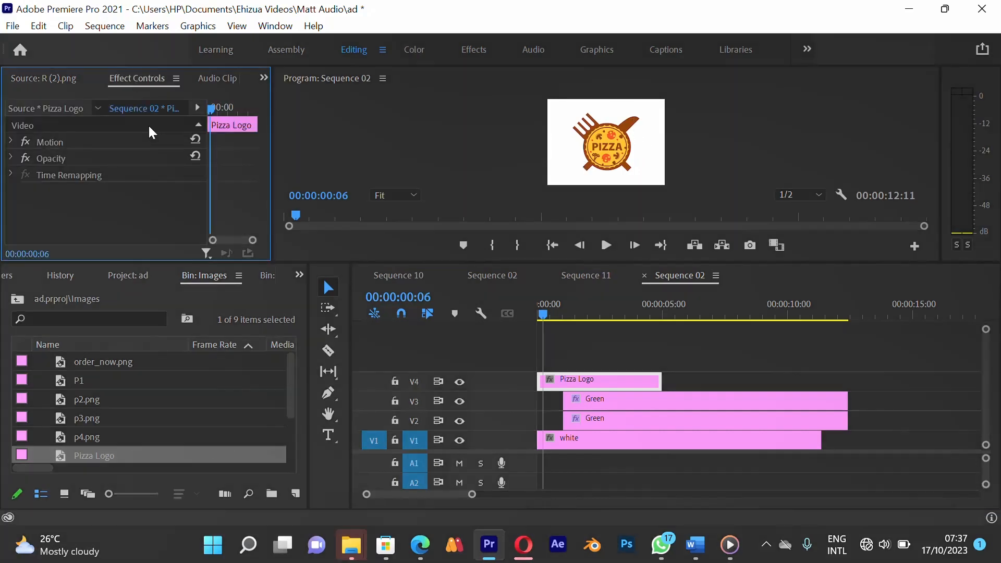
pyautogui.click(12, 141)
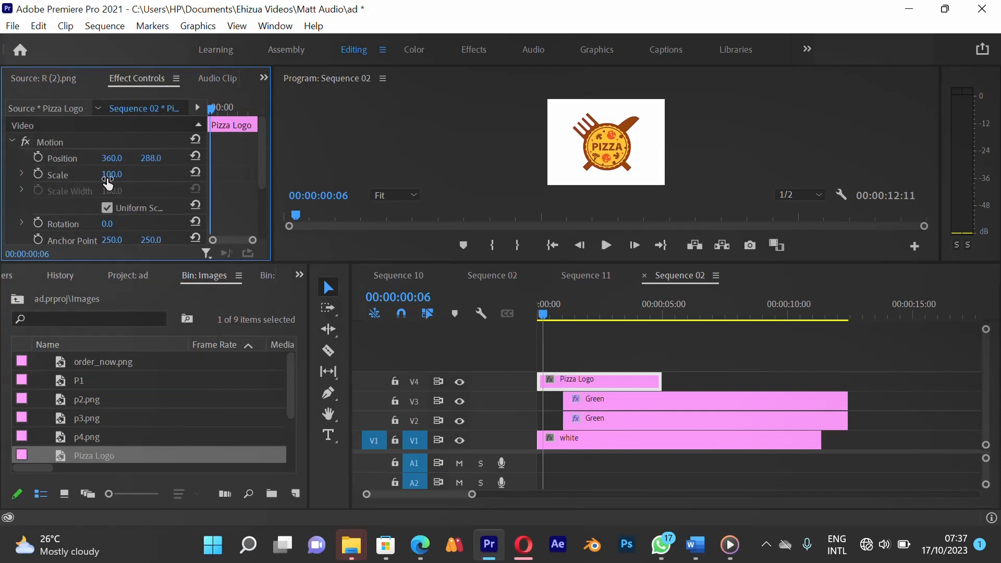
pyautogui.moveTo(105, 177); pyautogui.dragTo(78, 194)
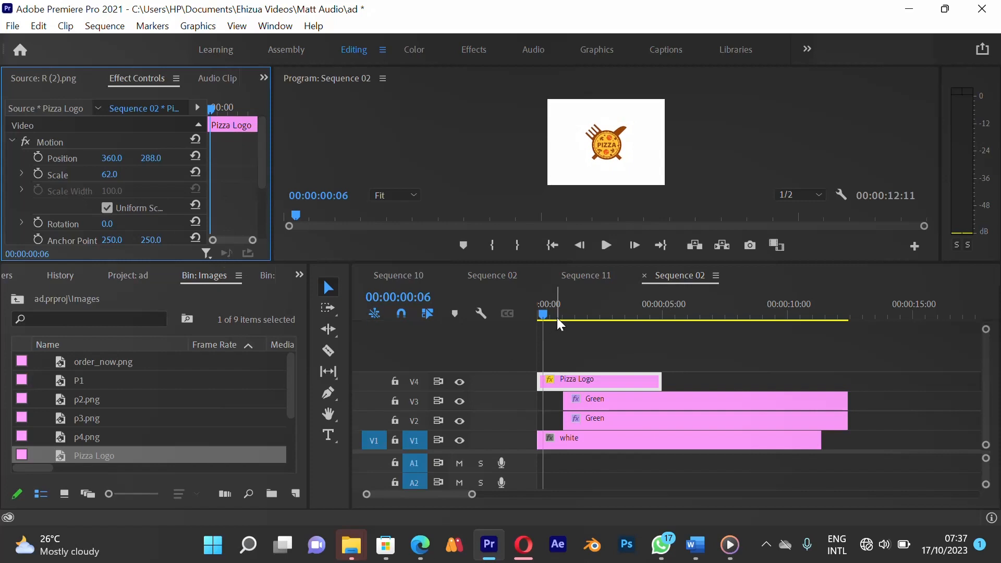
pyautogui.click(575, 315)
pyautogui.click(585, 315)
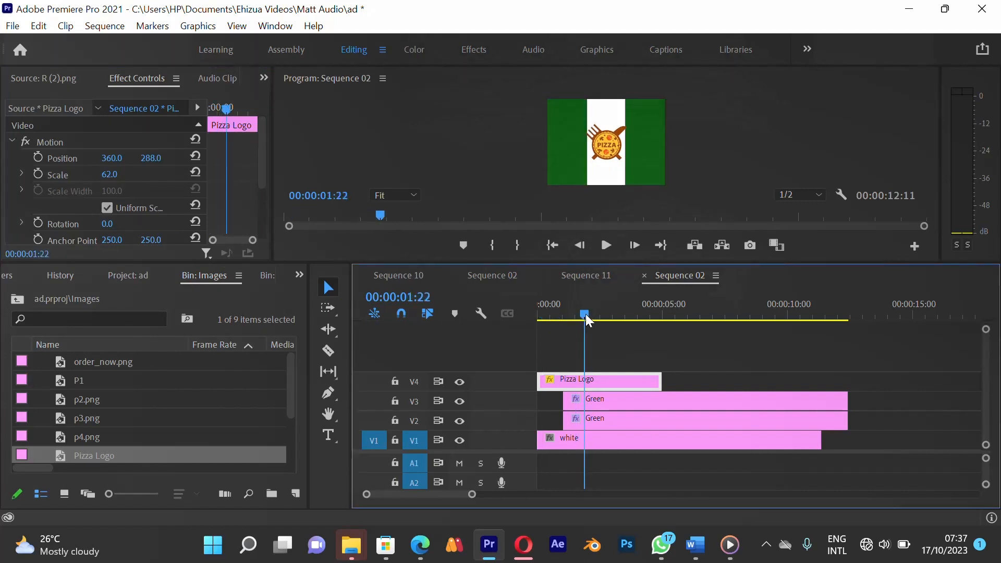
pyautogui.click(107, 175)
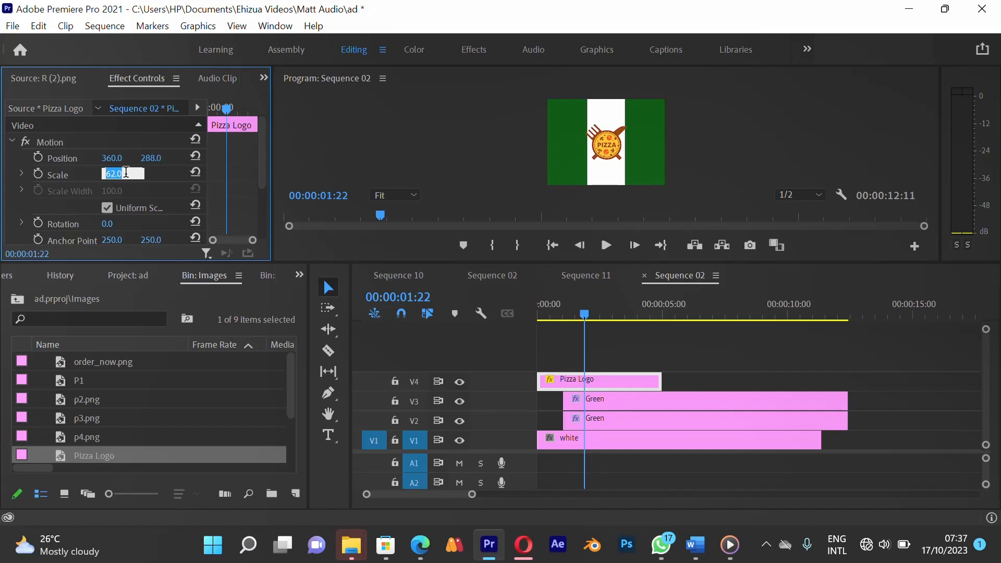
pyautogui.write('55')
pyautogui.press('Return')
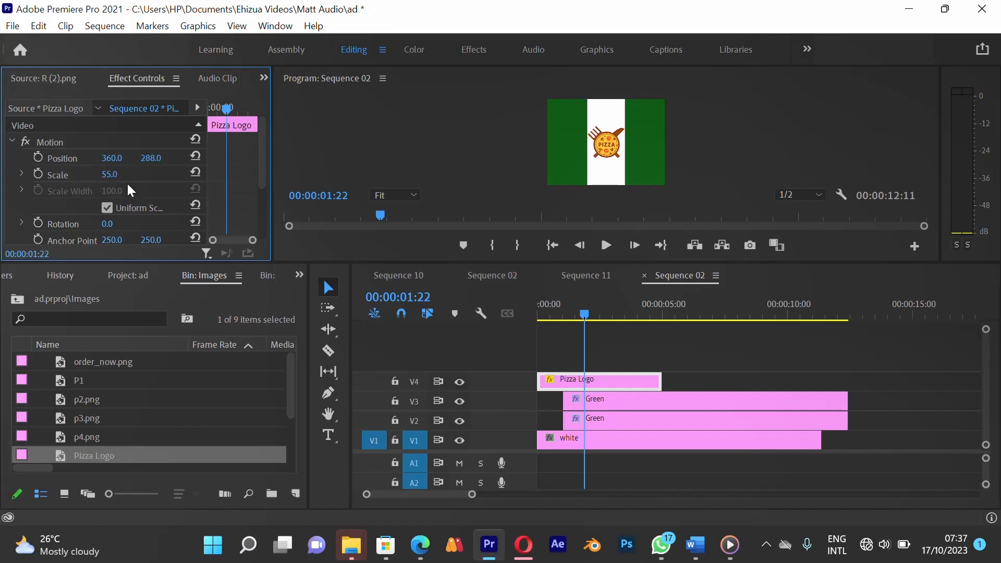
pyautogui.click(11, 140)
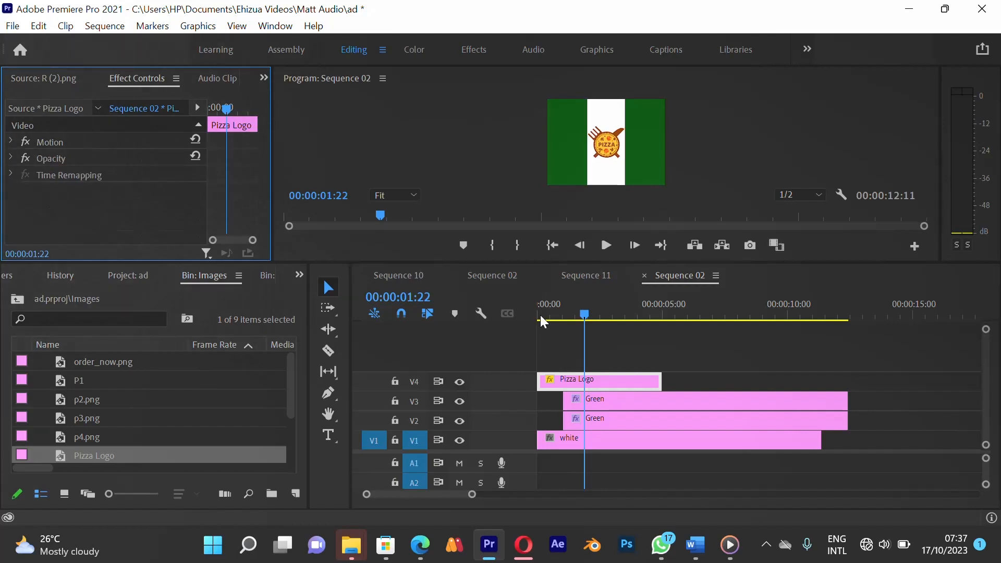
# Return the playhead to 00:00:00:15 with no clip selected and search the effects for "transfor".
pyautogui.moveTo(563, 318); pyautogui.dragTo(552, 321)
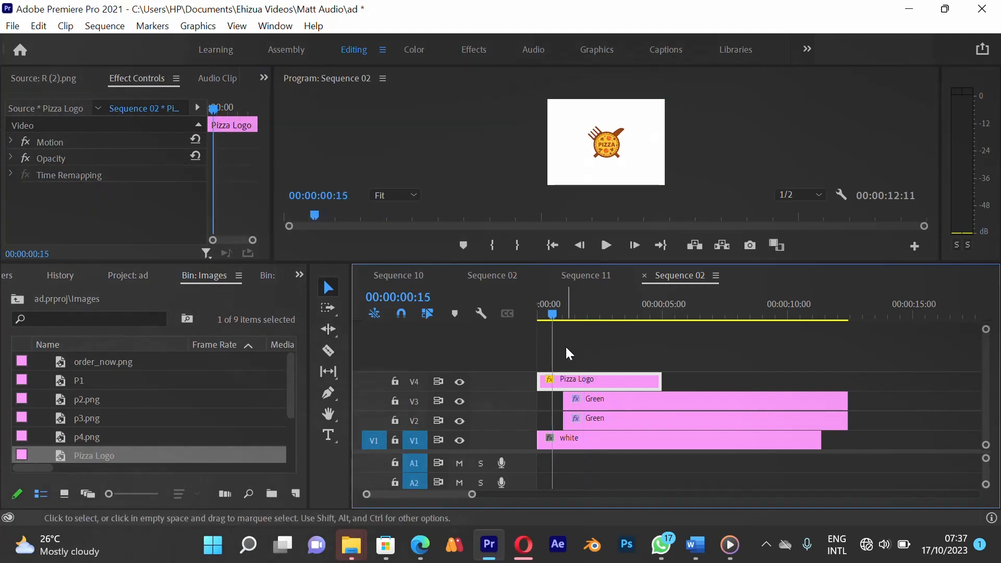
pyautogui.click(565, 345)
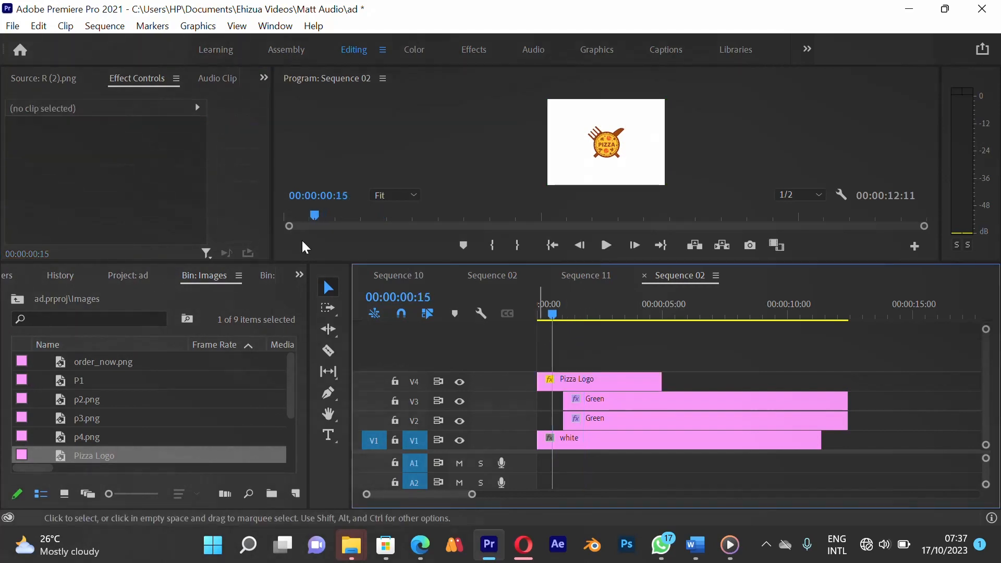
pyautogui.click(299, 275)
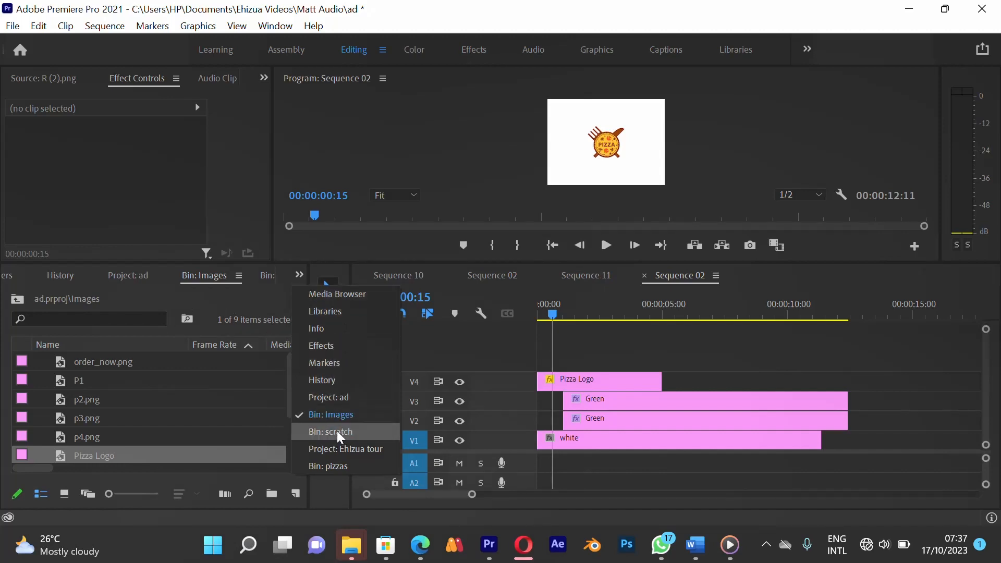
pyautogui.click(352, 346)
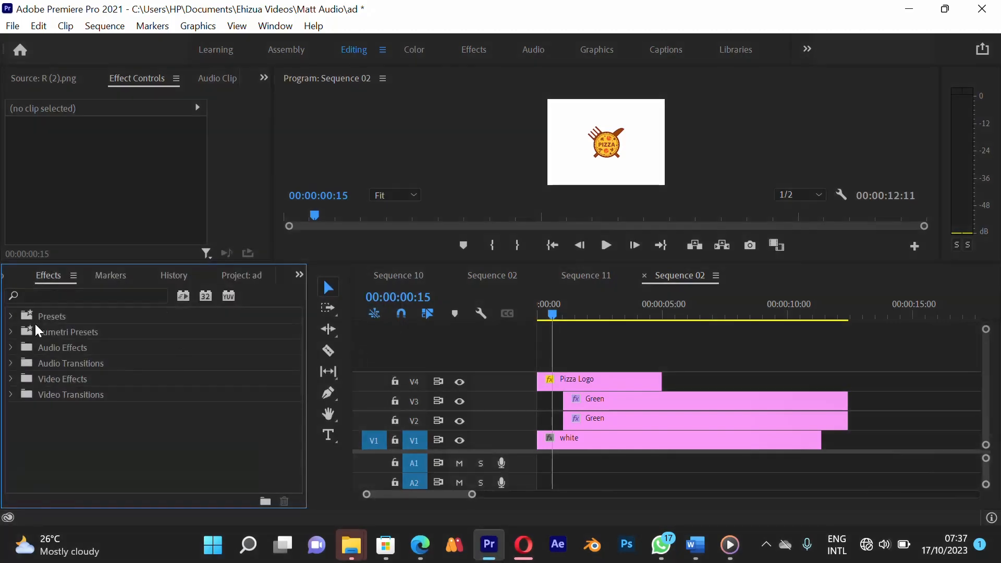
pyautogui.click(75, 296)
pyautogui.write('t')
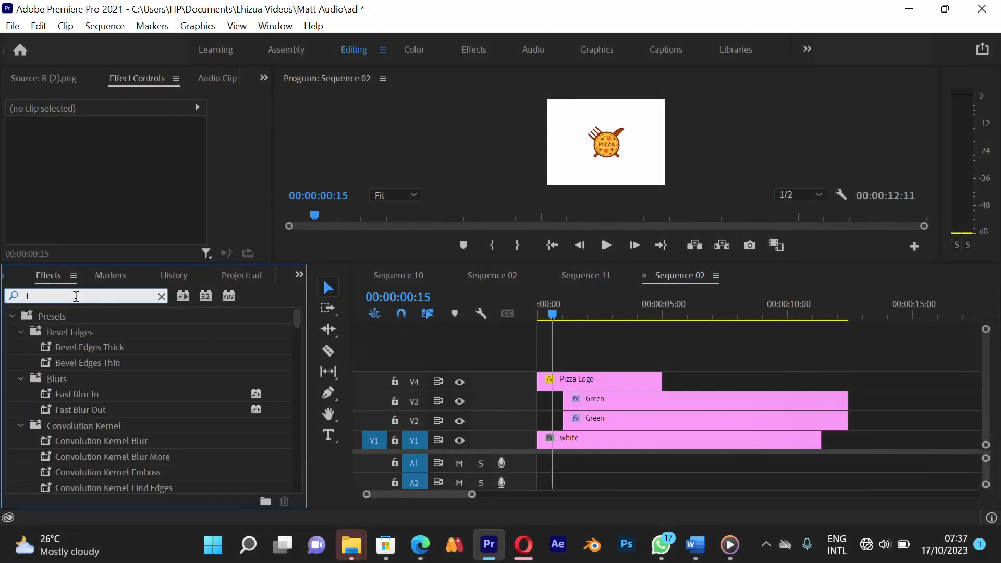
pyautogui.write('rans')
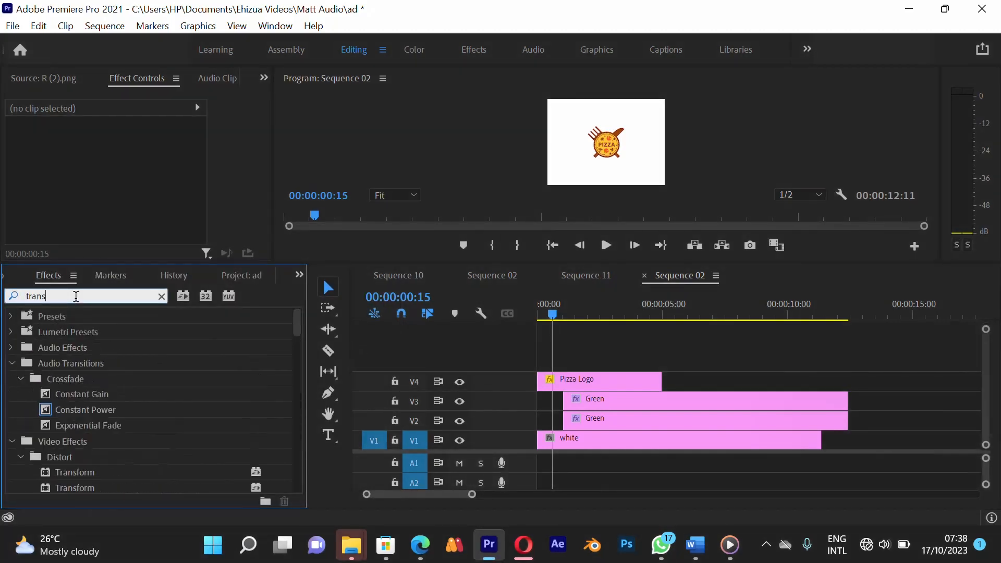
pyautogui.write('for')
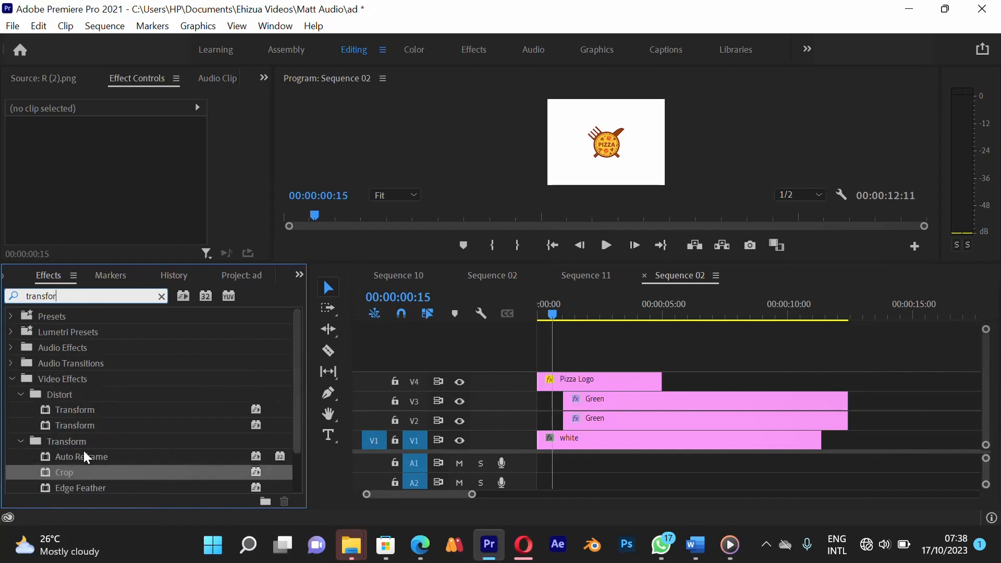
# Apply the second Transform effect under Video Effects > Distort to the Pizza Logo clip.
pyautogui.click(74, 429)
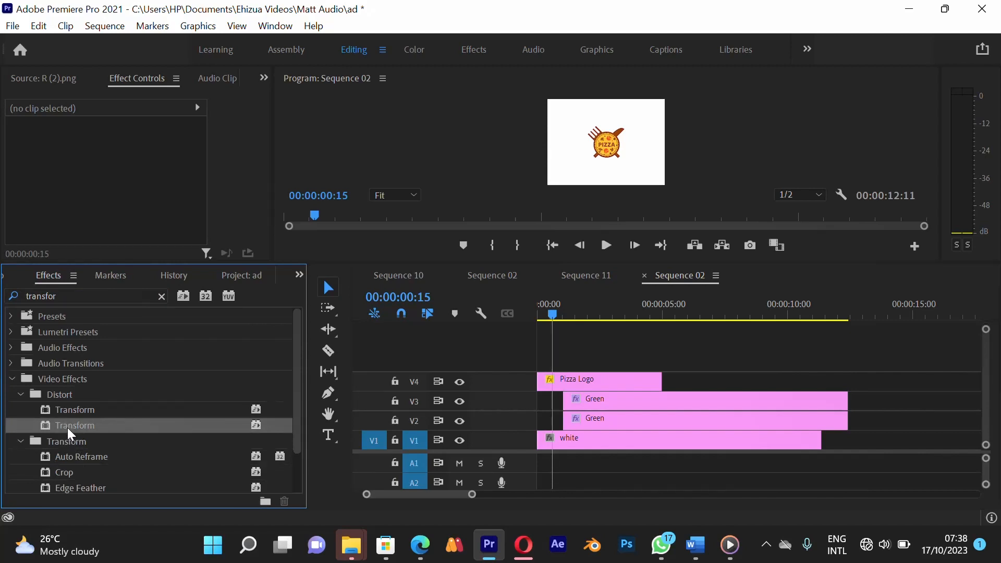
pyautogui.moveTo(67, 427); pyautogui.dragTo(553, 385)
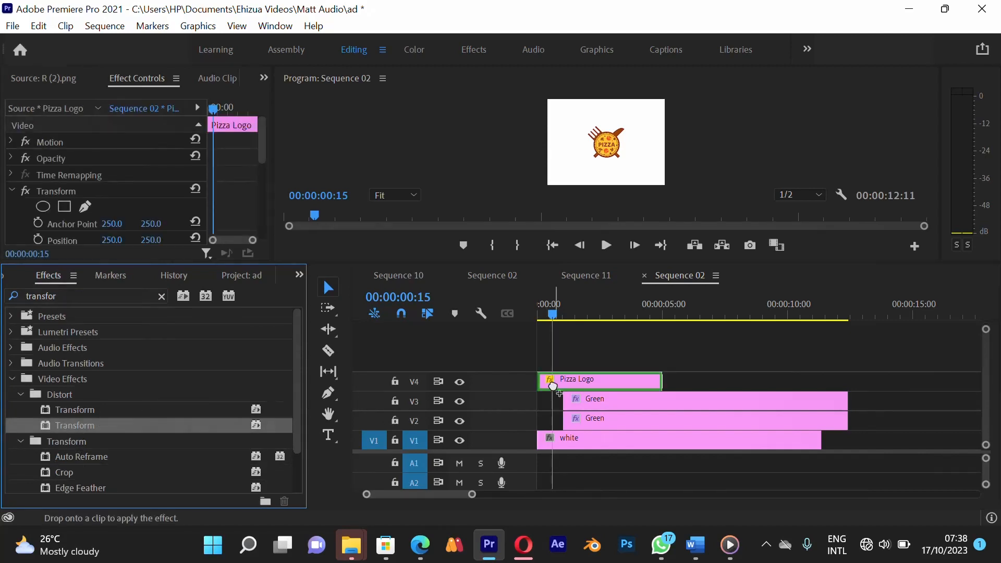
pyautogui.click(606, 360)
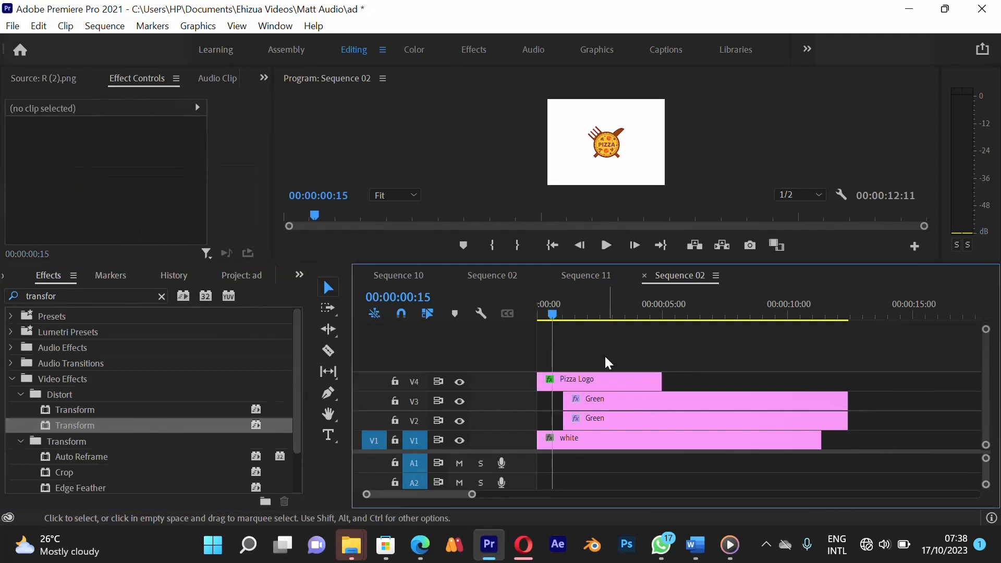
# Examine the Pizza Logo clip's Motion and Transform effects, including Transform's shutter angle options, with the effect settings area widened.
pyautogui.click(586, 386)
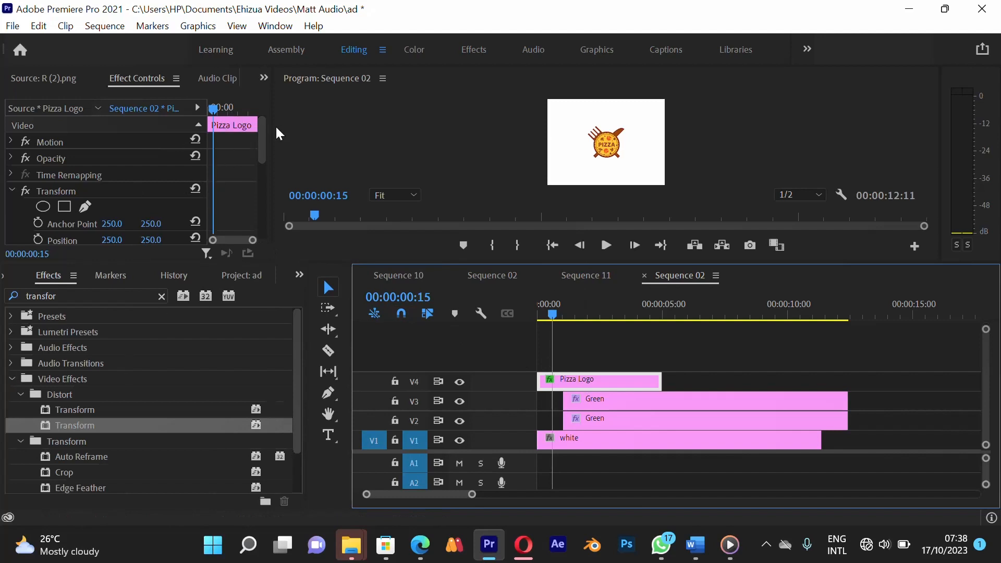
pyautogui.moveTo(273, 125); pyautogui.dragTo(356, 117)
pyautogui.click(11, 191)
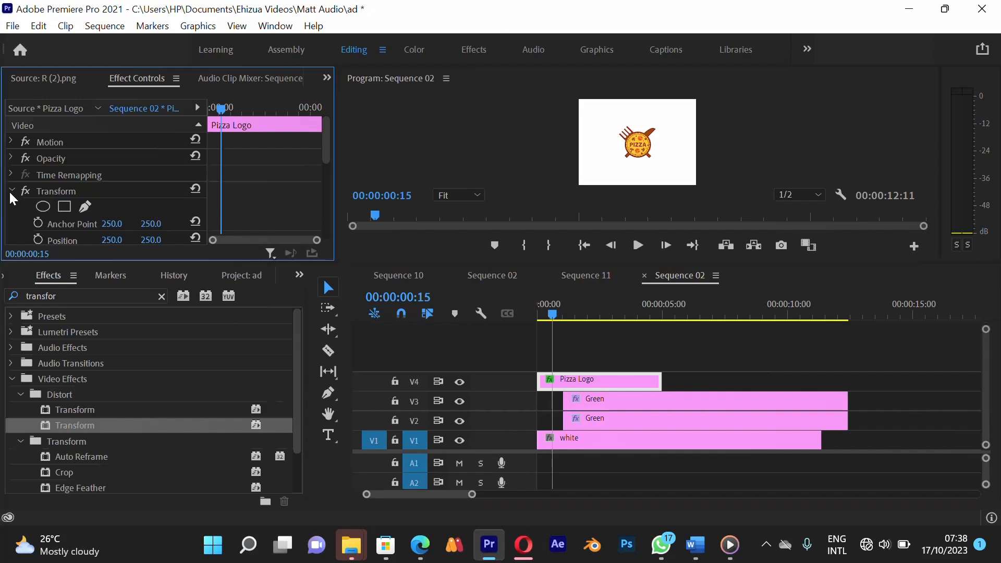
pyautogui.click(58, 140)
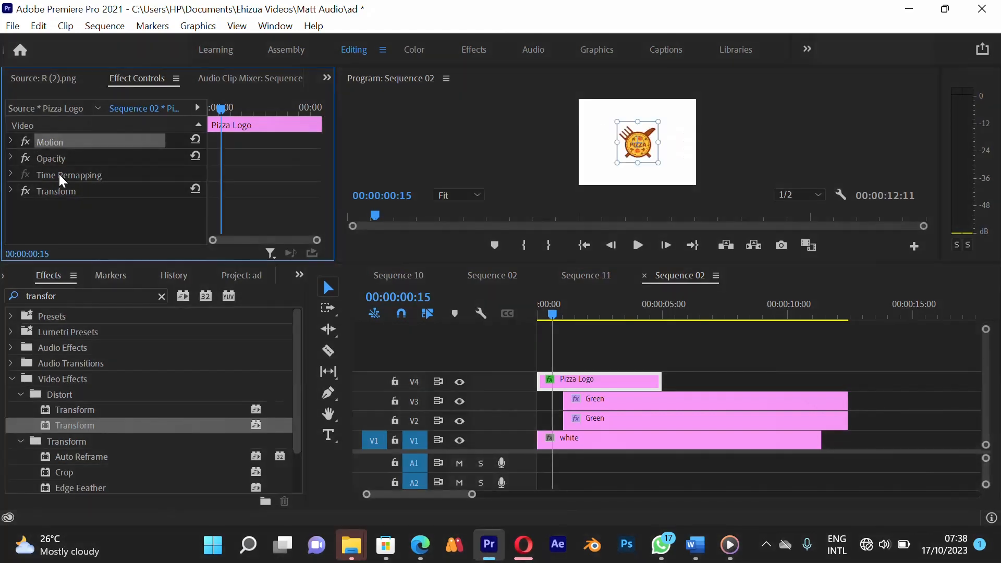
pyautogui.click(59, 190)
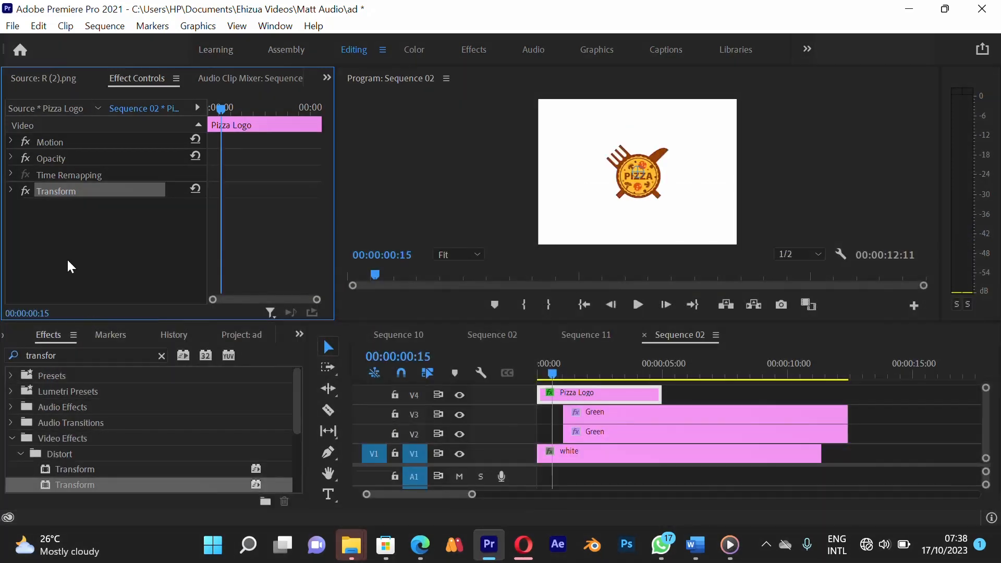
pyautogui.click(10, 192)
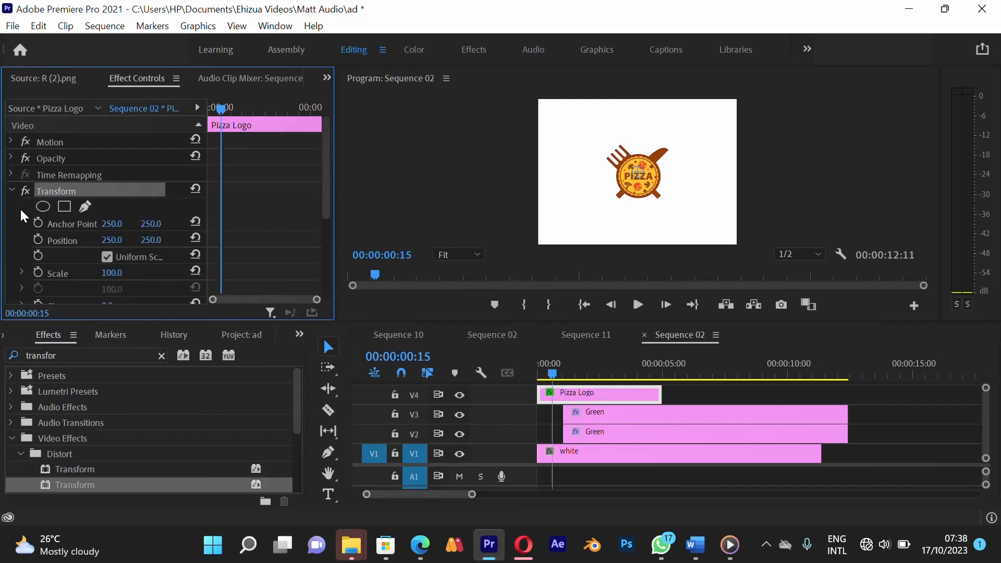
pyautogui.scroll(-6, 30, 242)
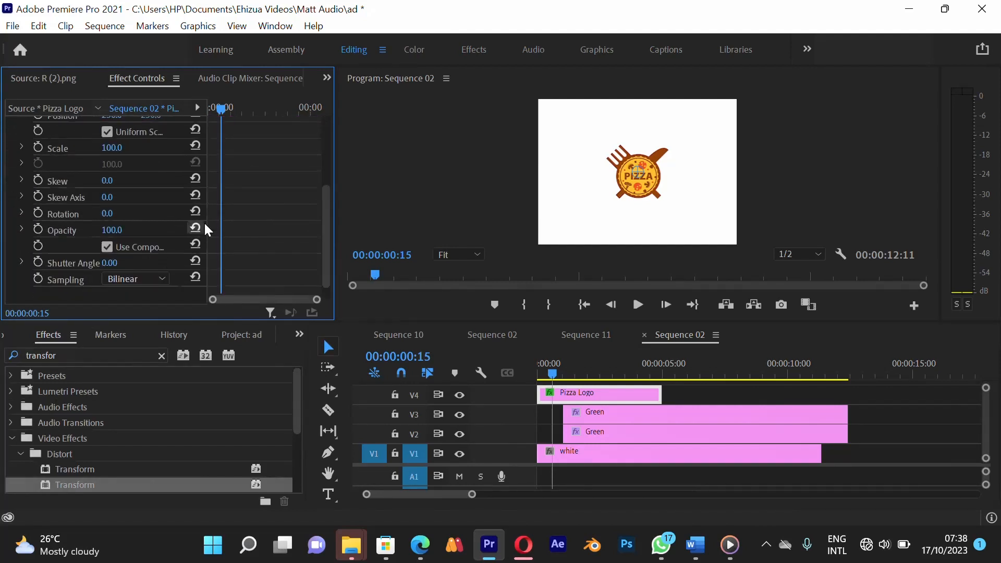
pyautogui.moveTo(206, 198); pyautogui.dragTo(281, 200)
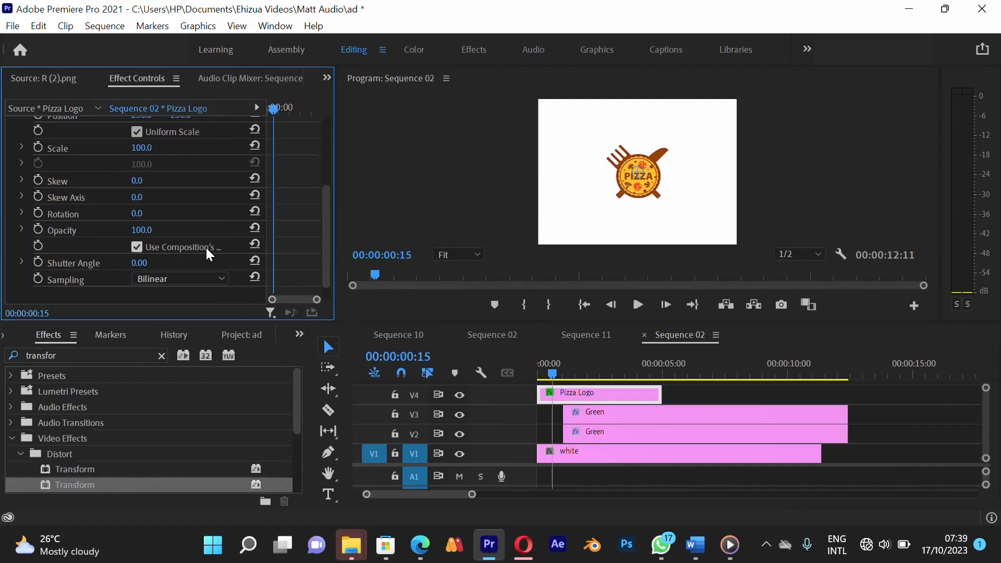
# Try the Transform effect with the composition's shutter angle off and a Shutter Angle of 180, and restore both settings.
pyautogui.click(159, 246)
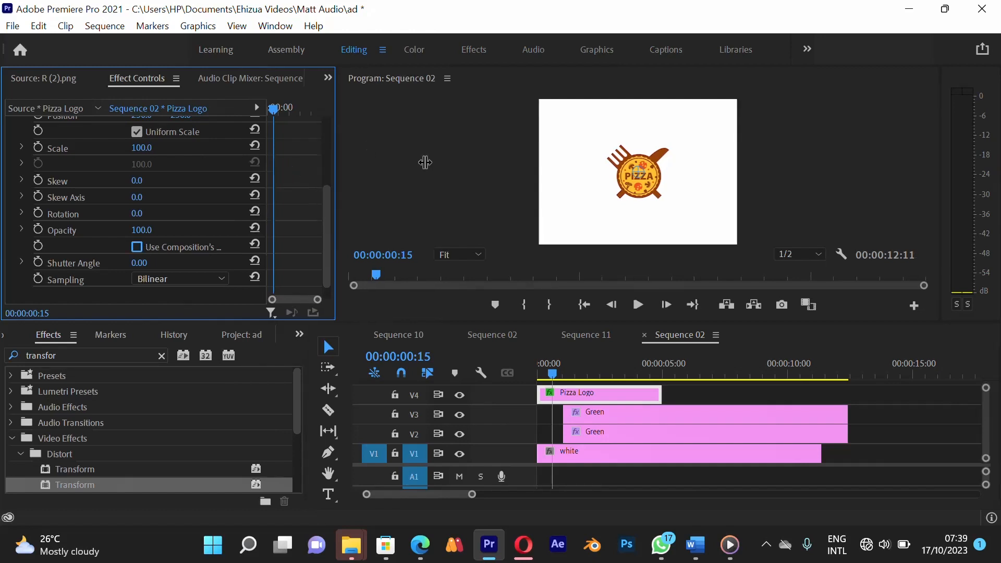
pyautogui.moveTo(336, 152); pyautogui.dragTo(436, 156)
pyautogui.moveTo(346, 180); pyautogui.dragTo(386, 182)
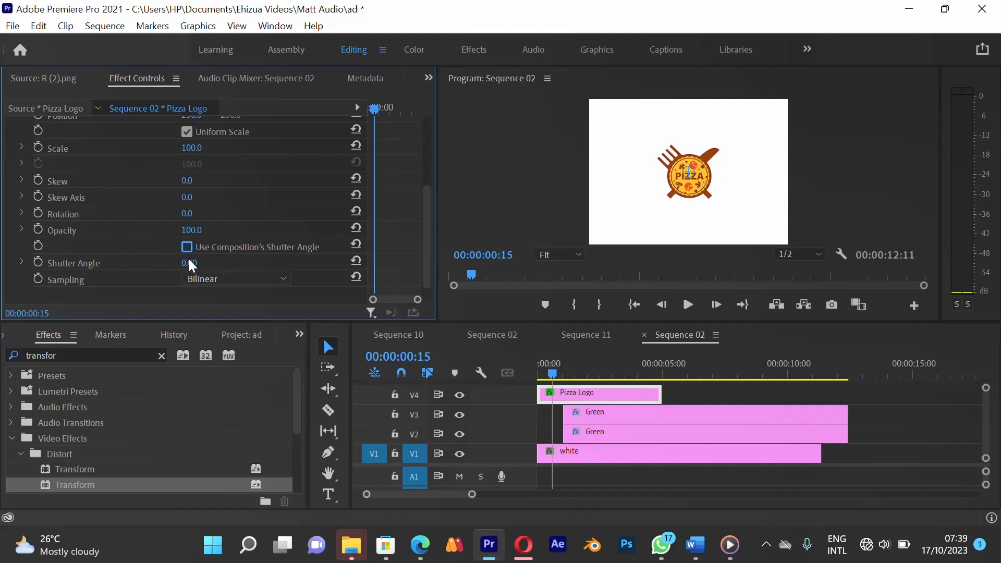
pyautogui.click(202, 261)
pyautogui.write('180')
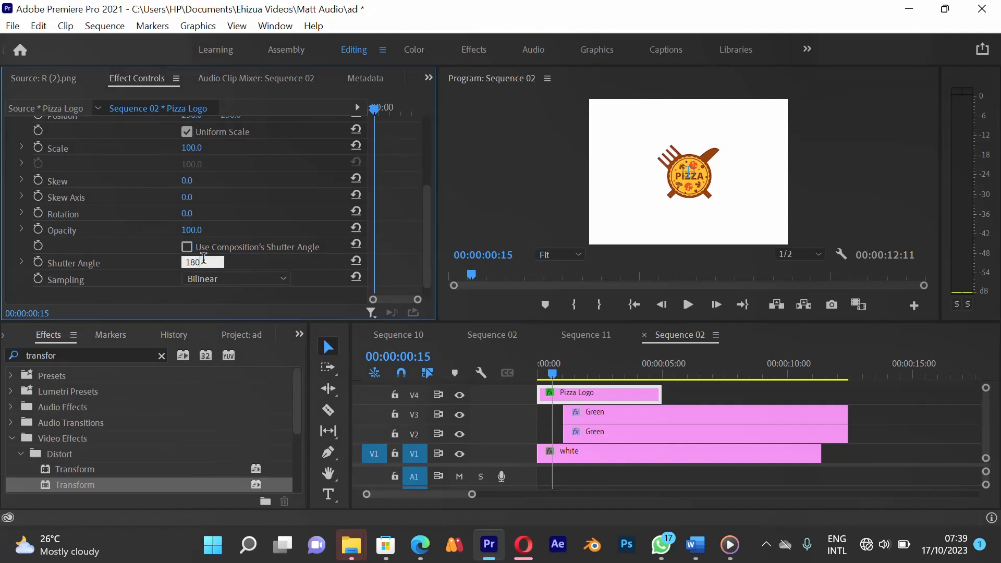
pyautogui.press('Return')
pyautogui.write('0')
pyautogui.press('Return')
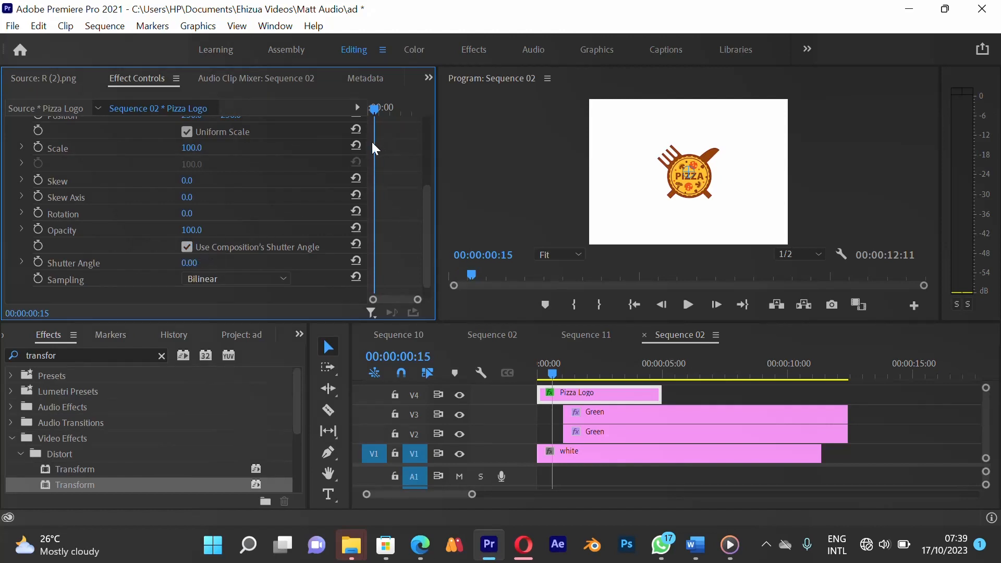
# Keyframe the Pizza Logo's Transform Scale at 0 at 00:00:00:00.
pyautogui.moveTo(366, 146); pyautogui.dragTo(327, 166)
pyautogui.scroll(3, 134, 194)
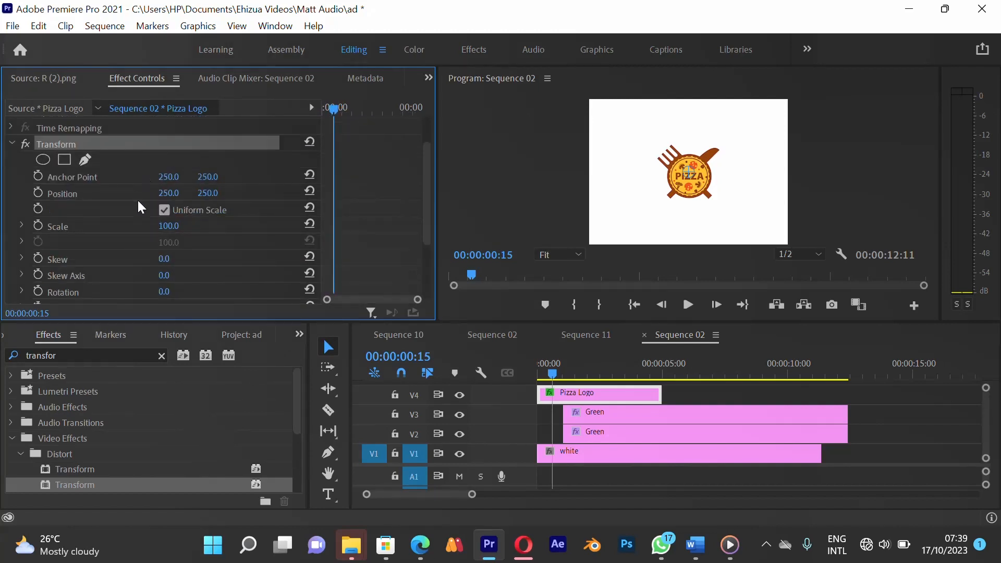
pyautogui.click(539, 377)
pyautogui.click(537, 375)
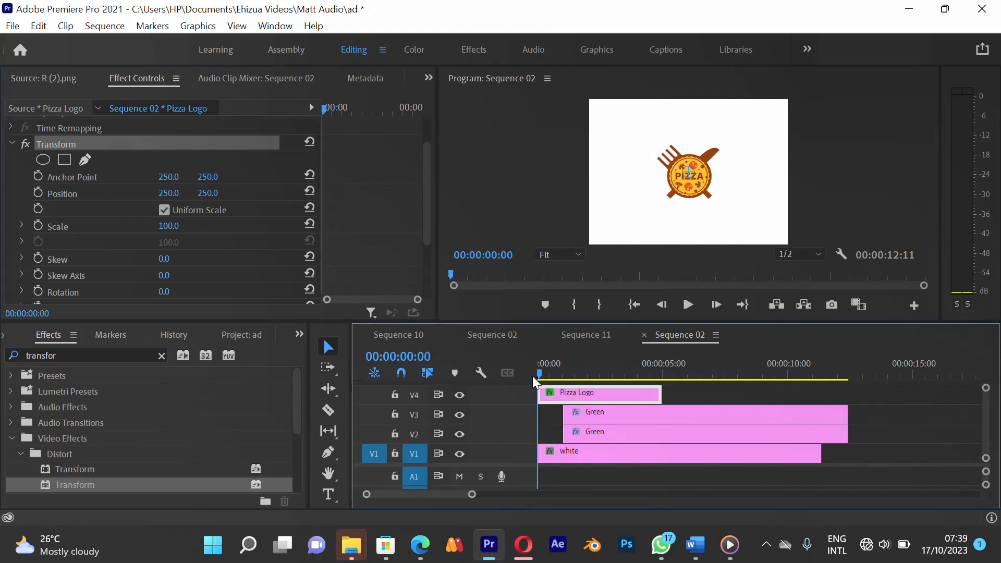
pyautogui.moveTo(322, 140); pyautogui.dragTo(220, 143)
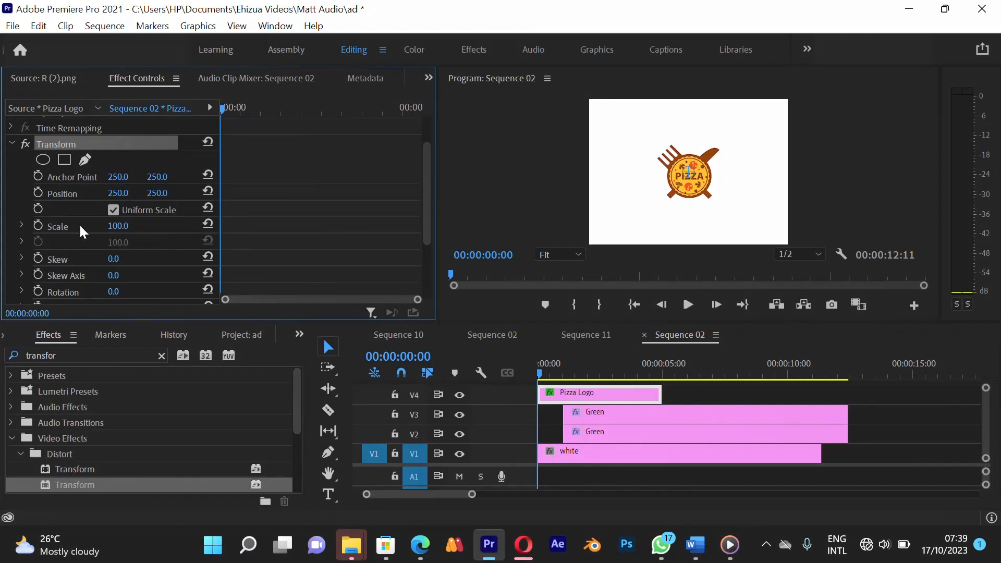
pyautogui.moveTo(113, 231); pyautogui.dragTo(84, 239)
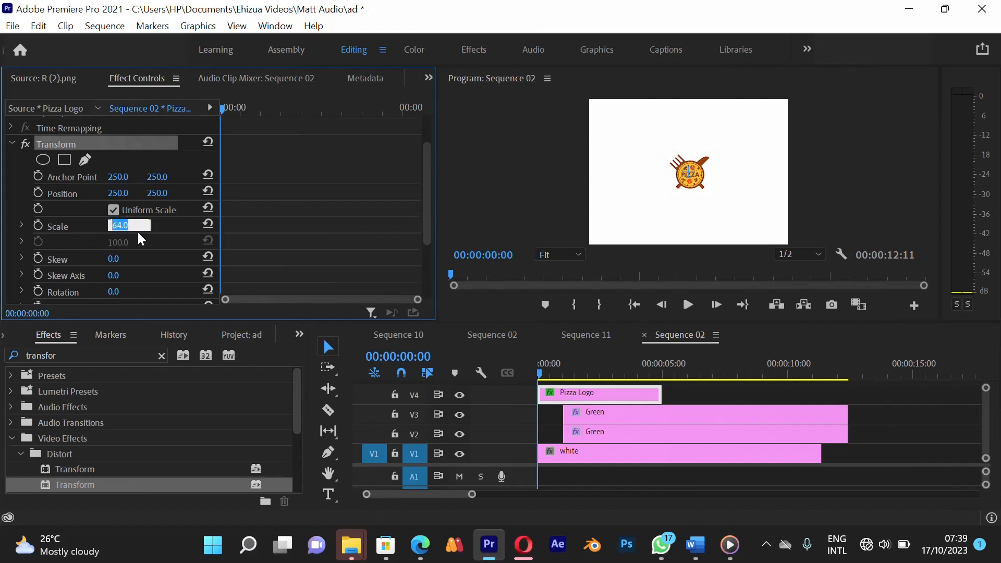
pyautogui.press('Return')
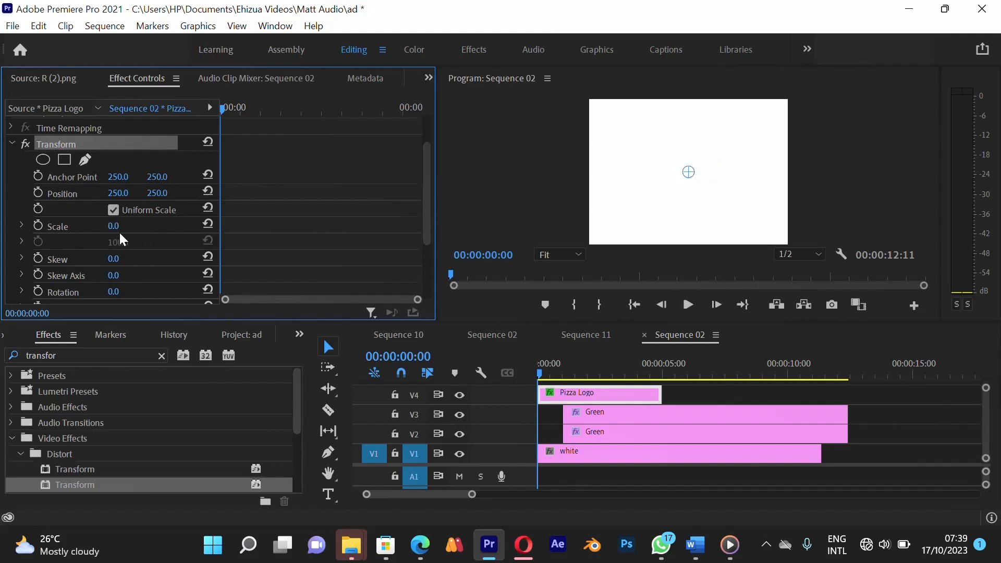
pyautogui.click(38, 224)
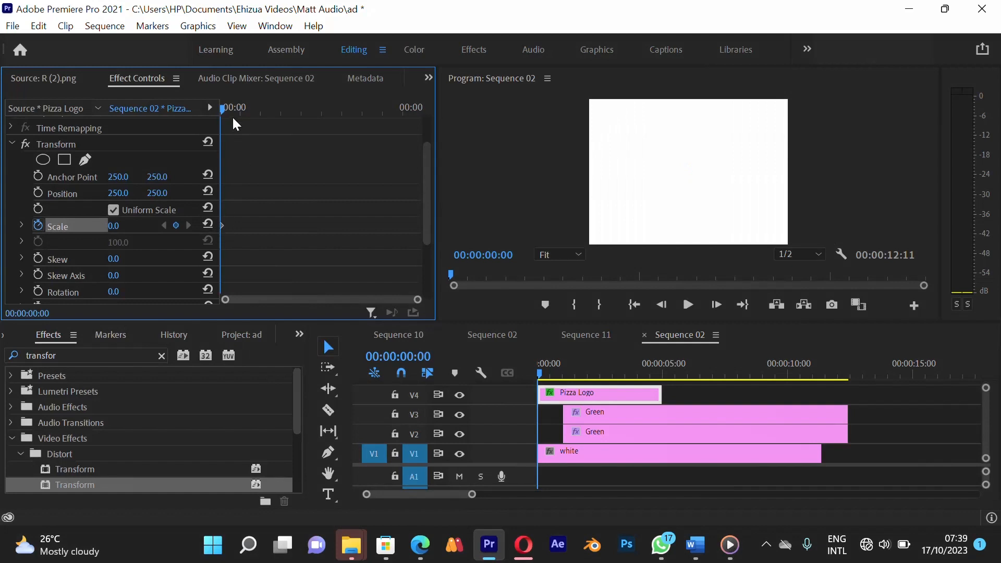
# Add a Transform Scale keyframe of 110 to the Pizza Logo at 00:00:00:12.
pyautogui.moveTo(227, 108); pyautogui.dragTo(240, 108)
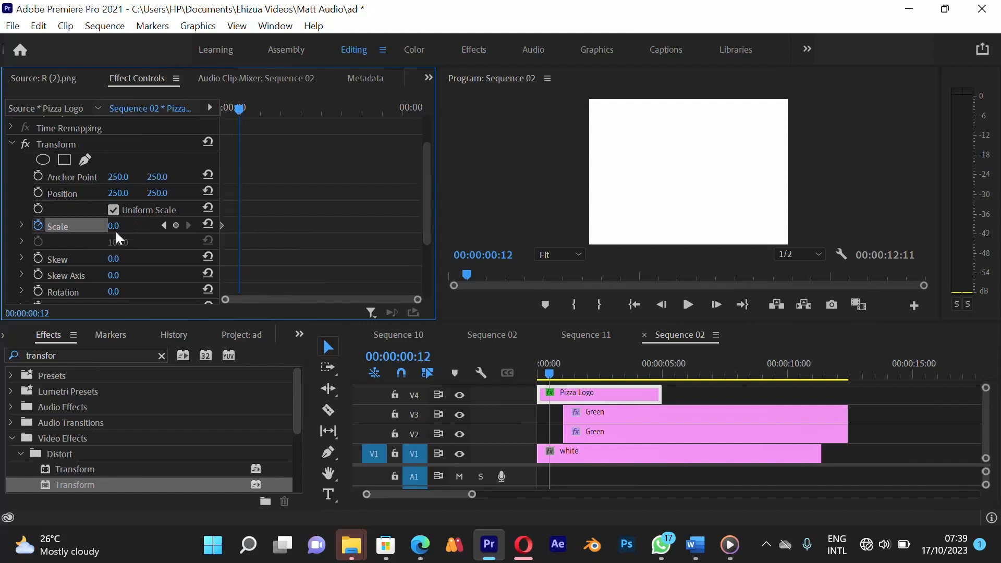
pyautogui.write('110')
pyautogui.press('Return')
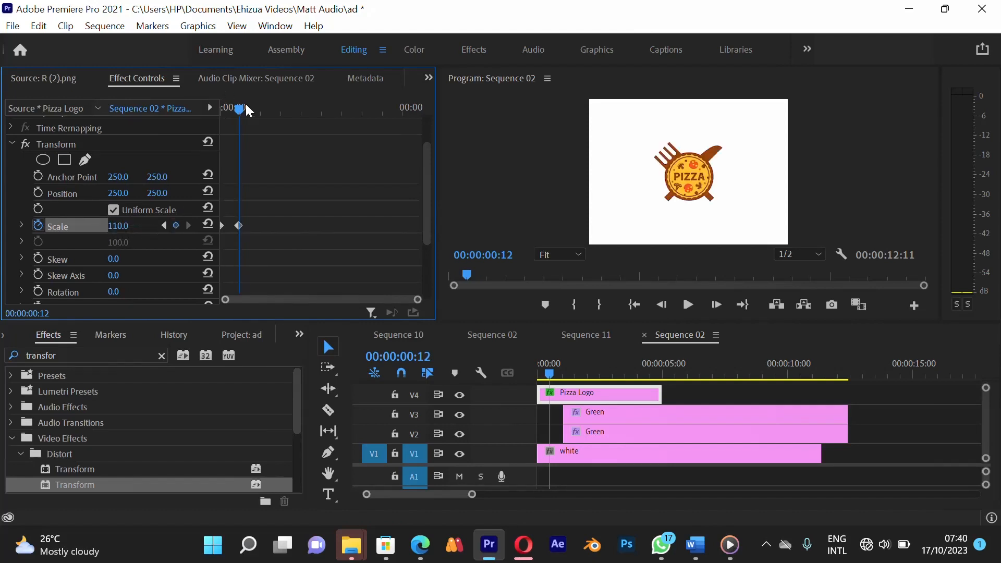
# Add a Transform Scale keyframe of 100 to the Pizza Logo at 00:00:00:15.
pyautogui.moveTo(242, 111)
pyautogui.mouseDown()
pyautogui.moveTo(223, 110)
pyautogui.moveTo(250, 105)
pyautogui.moveTo(215, 104)
pyautogui.moveTo(246, 118)
pyautogui.mouseUp()
pyautogui.press('space')
pyautogui.press('space')
pyautogui.press('space')
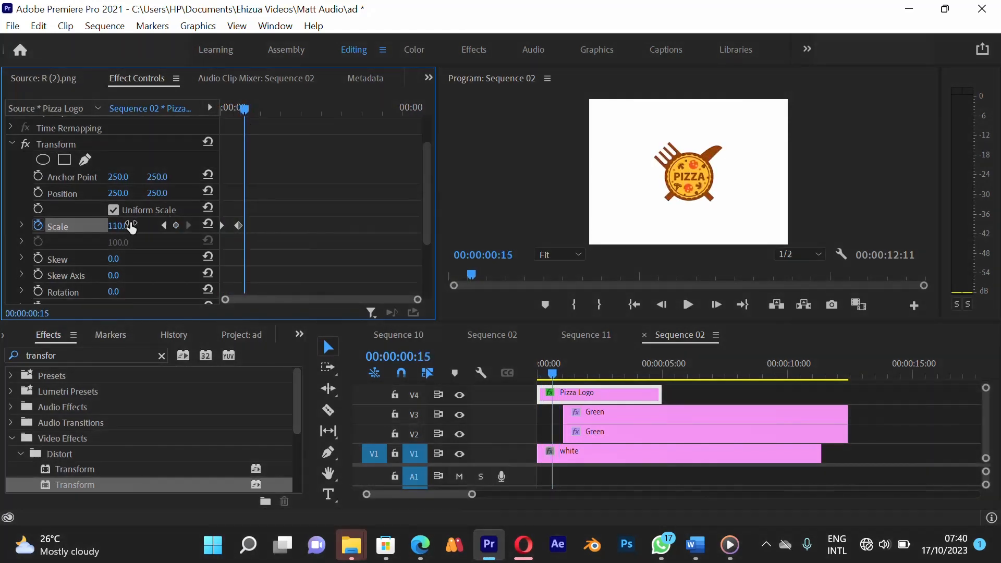
pyautogui.click(130, 226)
pyautogui.write('1')
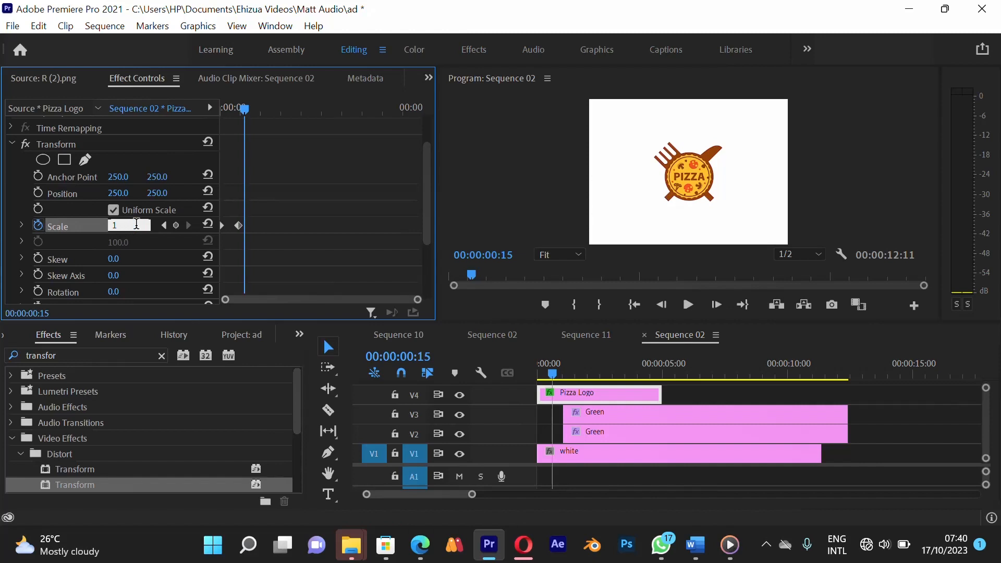
pyautogui.write('00')
pyautogui.press('Return')
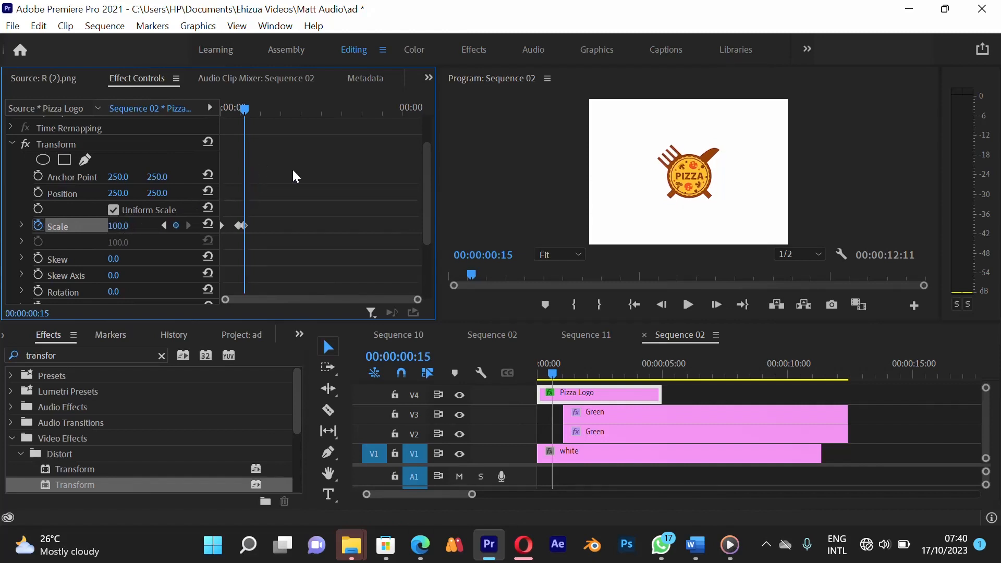
# Play the Pizza Logo's scale animation from the start several times to check its pop-in.
pyautogui.moveTo(240, 108); pyautogui.dragTo(204, 132)
pyautogui.press('space')
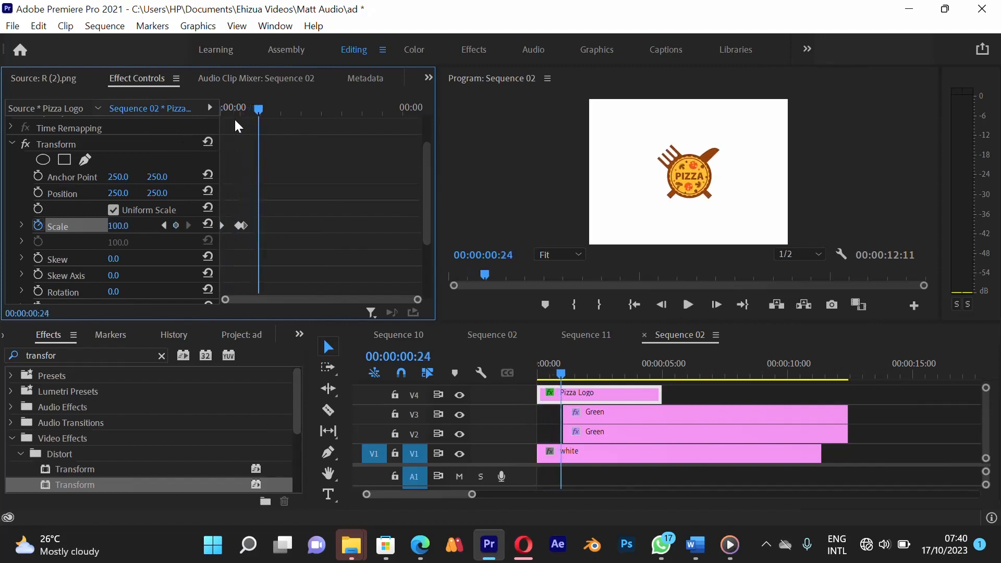
pyautogui.click(245, 112)
pyautogui.press('Home')
pyautogui.click(226, 111)
pyautogui.press('space')
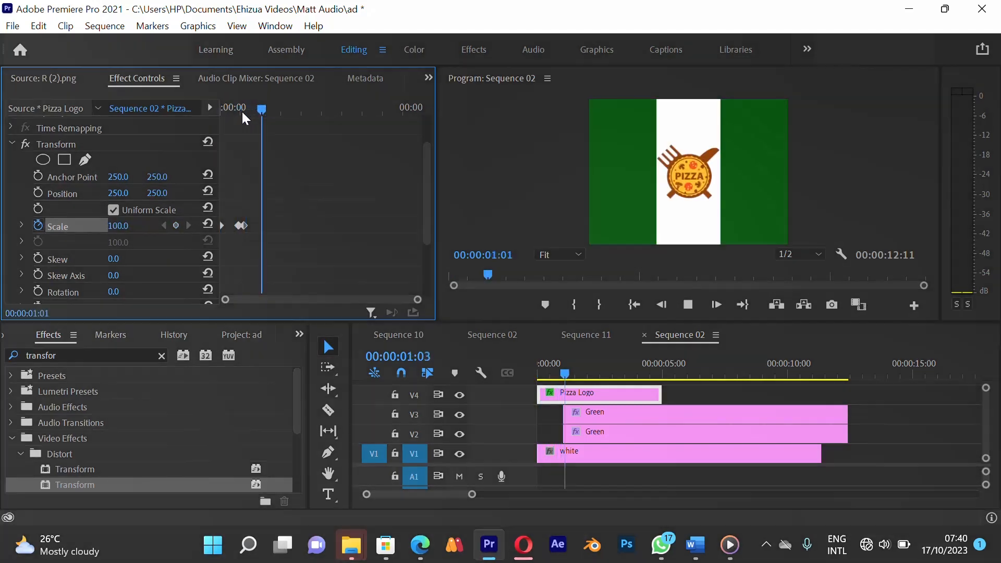
pyautogui.click(232, 109)
pyautogui.press('Home')
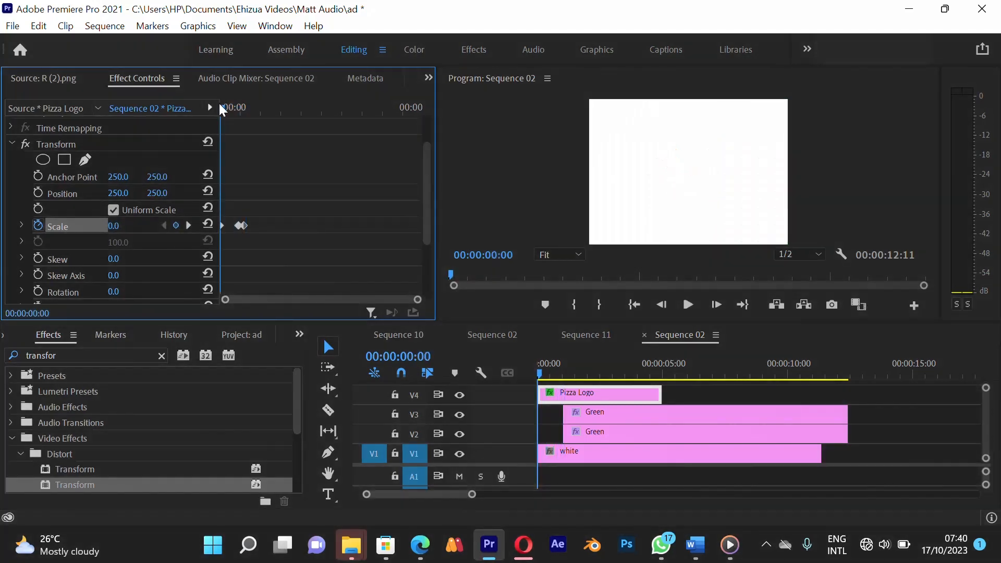
pyautogui.press('space')
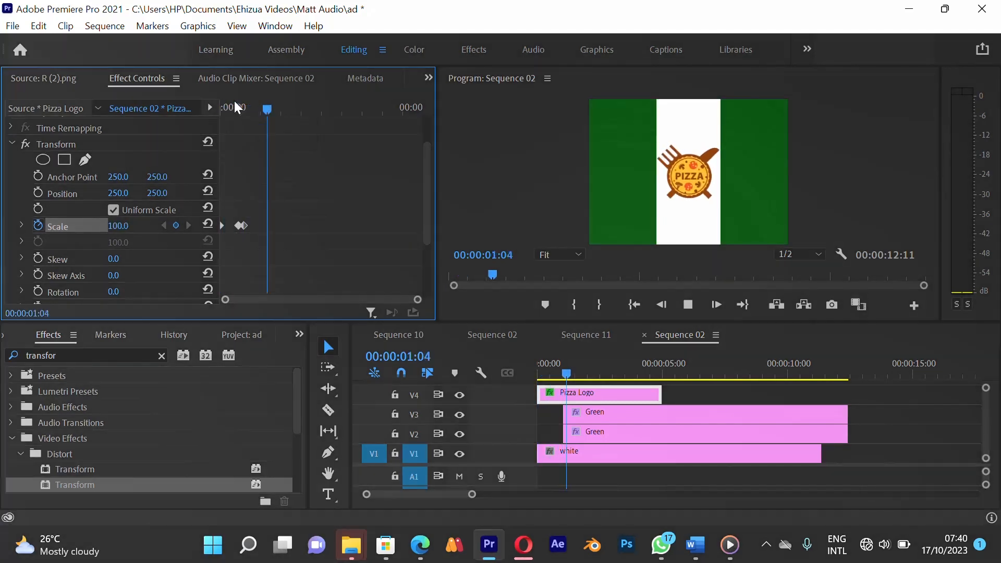
pyautogui.moveTo(235, 104); pyautogui.dragTo(240, 108)
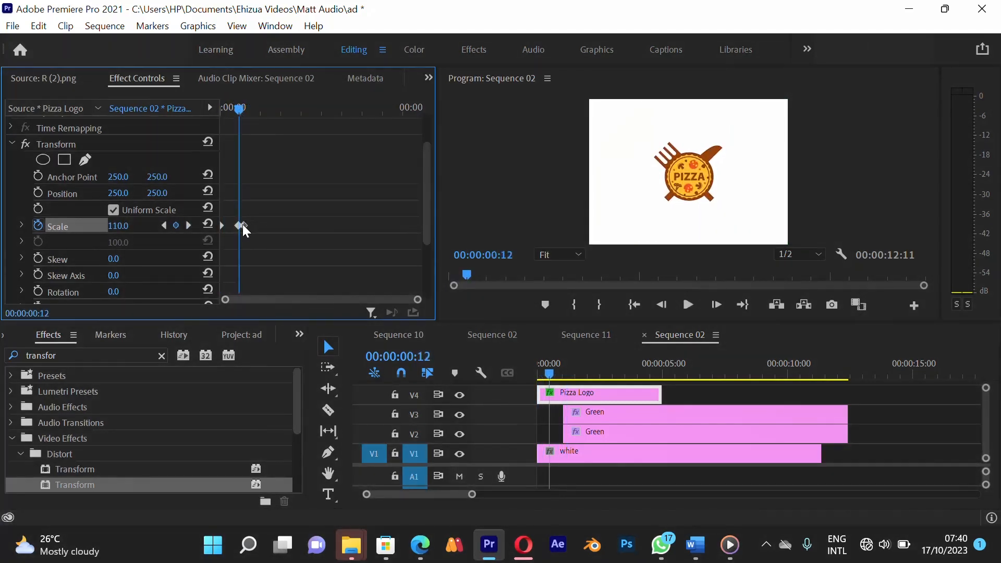
# Turn off the composition's shutter angle in the Pizza Logo's Transform effect and return the playhead to 00:00:00:00.
pyautogui.scroll(-3, 75, 240)
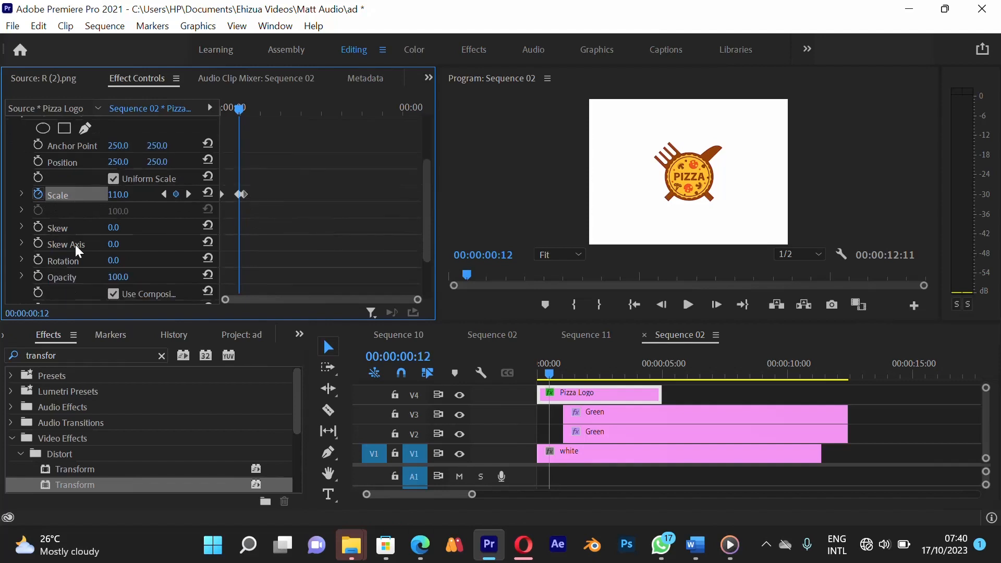
pyautogui.scroll(-1, 74, 244)
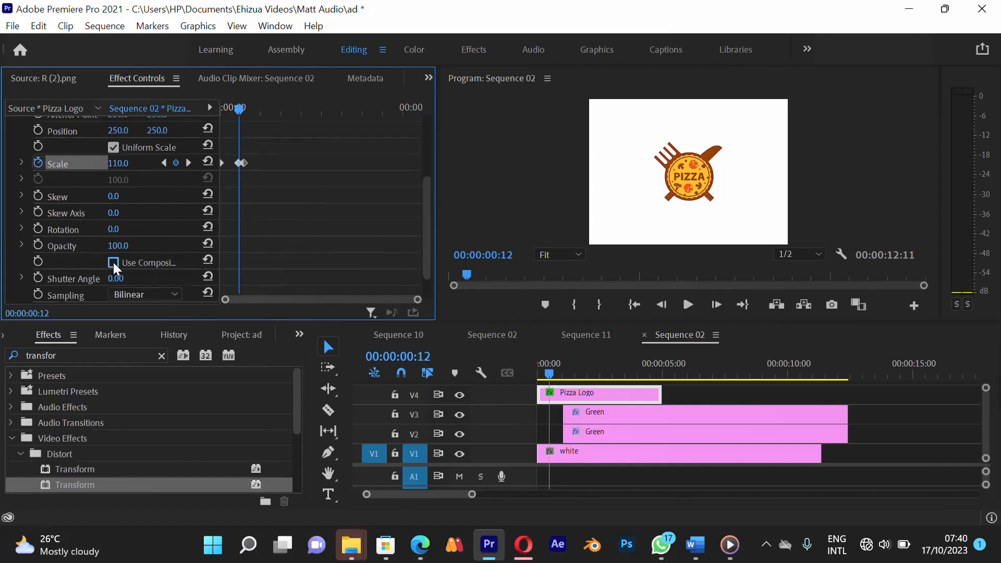
pyautogui.moveTo(236, 108)
pyautogui.mouseDown()
pyautogui.moveTo(202, 123)
pyautogui.moveTo(232, 100)
pyautogui.moveTo(219, 111)
pyautogui.moveTo(239, 108)
pyautogui.moveTo(222, 107)
pyautogui.mouseUp()
pyautogui.press('space')
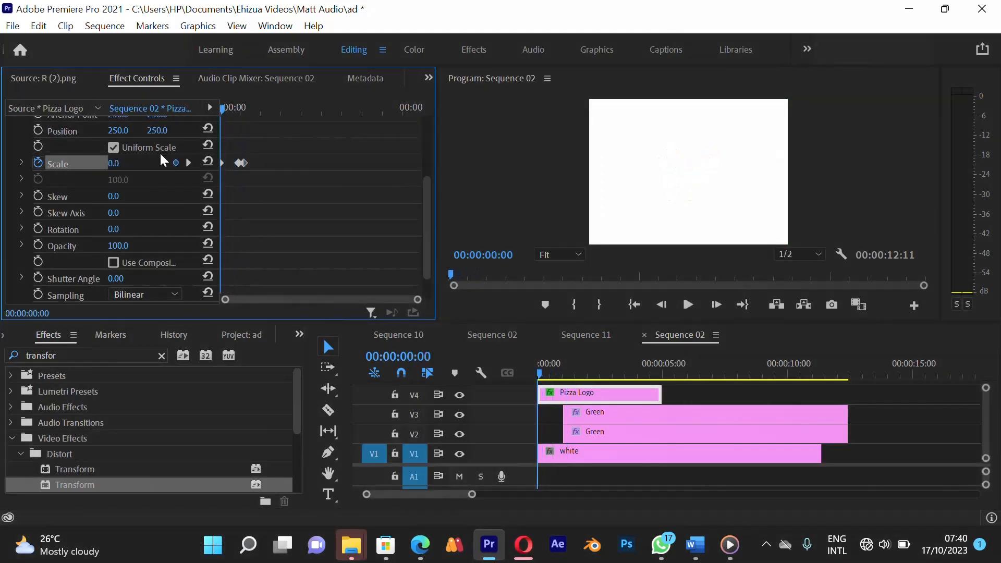
# Try a Shutter Angle of 80 in the Pizza Logo's Transform effect and play the animation.
pyautogui.click(133, 275)
pyautogui.write('1')
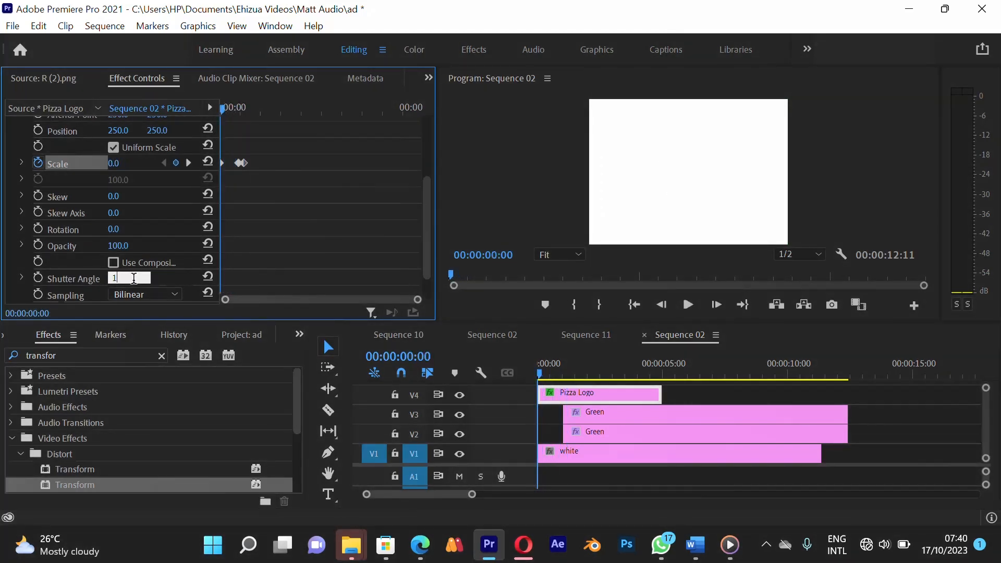
pyautogui.click(230, 109)
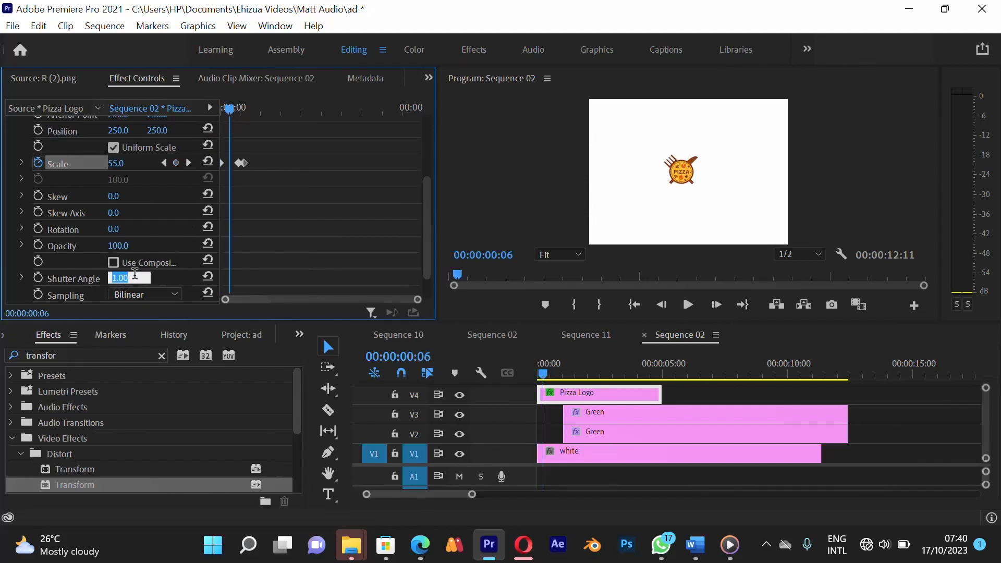
pyautogui.write('80')
pyautogui.press('Return')
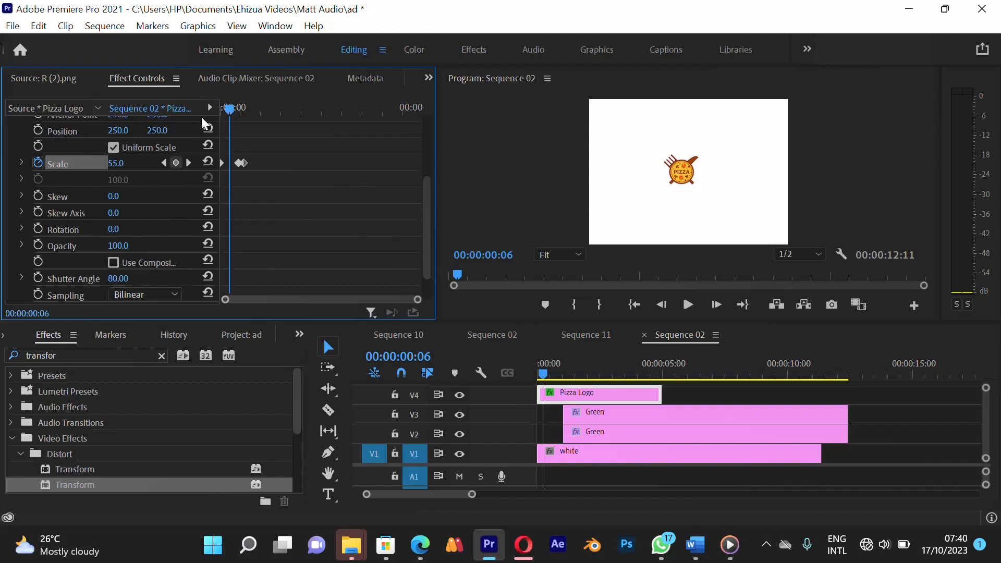
pyautogui.moveTo(227, 106)
pyautogui.mouseDown()
pyautogui.moveTo(238, 106)
pyautogui.moveTo(215, 125)
pyautogui.moveTo(235, 113)
pyautogui.mouseUp()
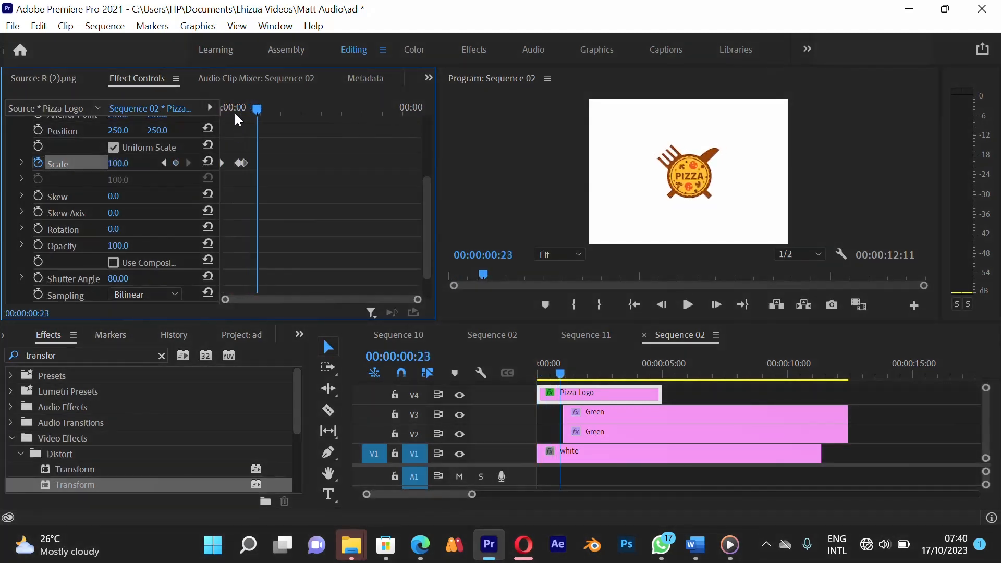
pyautogui.press('space')
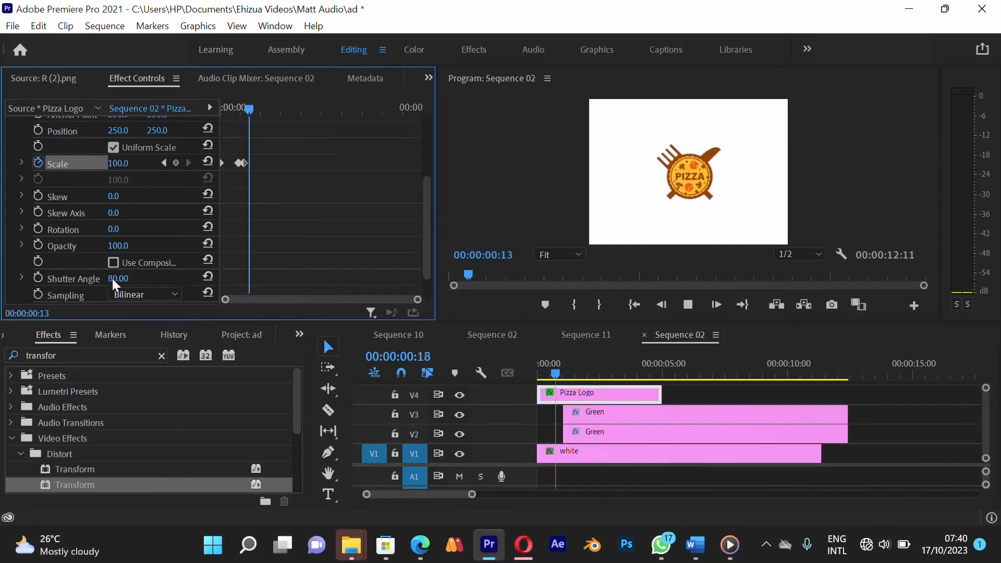
# Set the Transform effect's Shutter Angle to 180 and replay the Pizza Logo animation from the start.
pyautogui.click(135, 278)
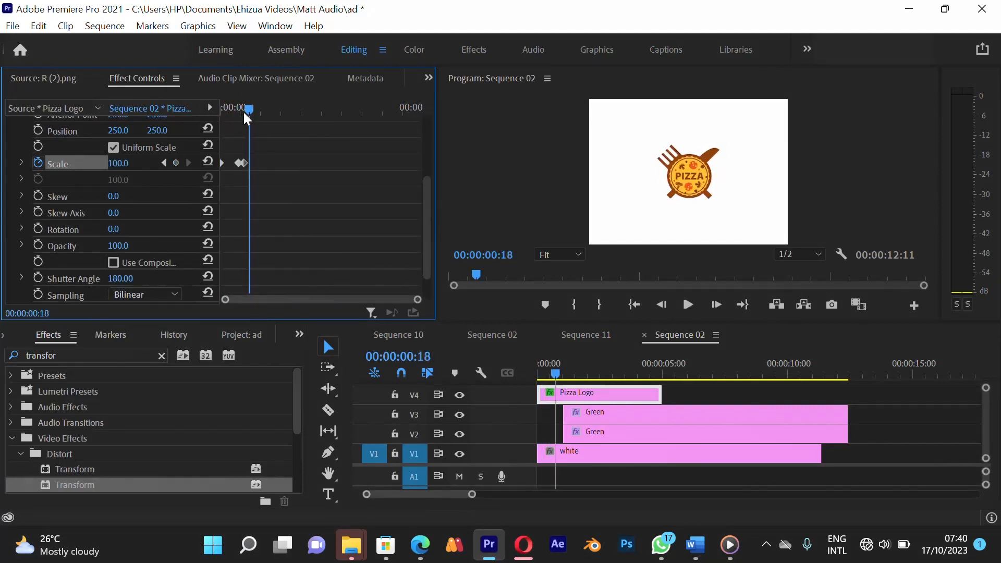
pyautogui.moveTo(243, 112); pyautogui.dragTo(221, 108)
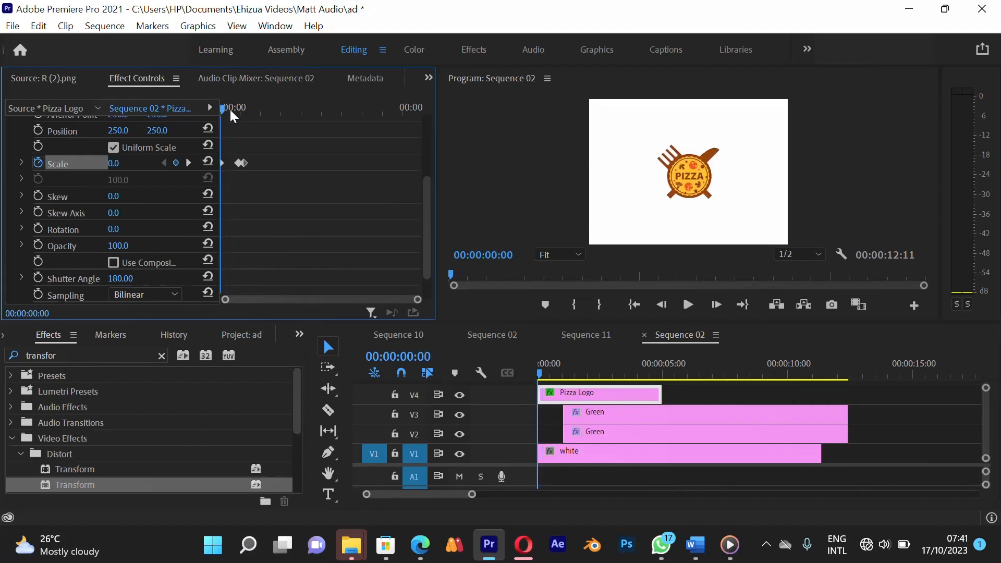
pyautogui.press('space')
pyautogui.click(224, 107)
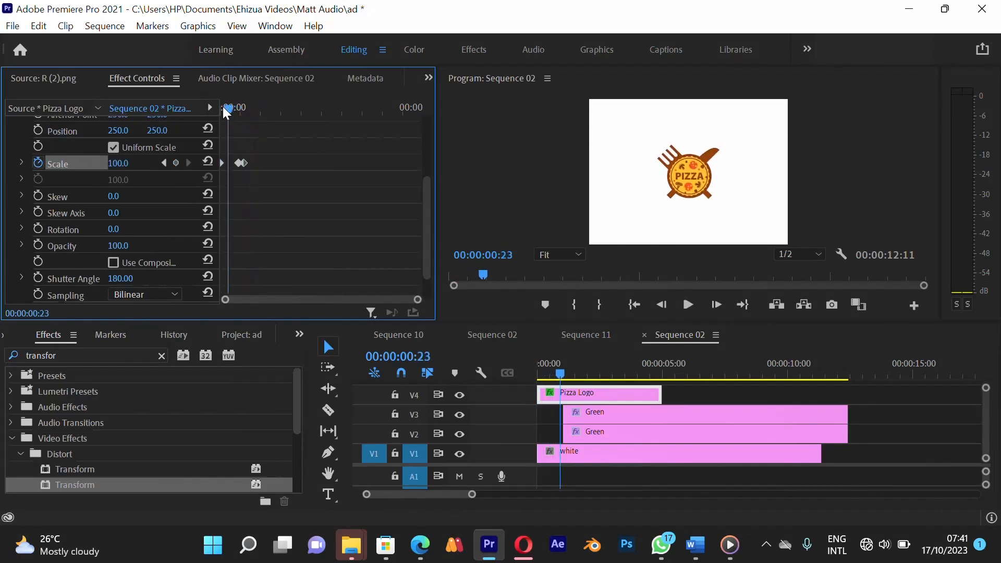
pyautogui.click(223, 107)
# Move the Pizza Logo's last two Scale keyframes earlier, to about frames 8 and 10, and replay the faster animation.
pyautogui.scroll(2, 271, 149)
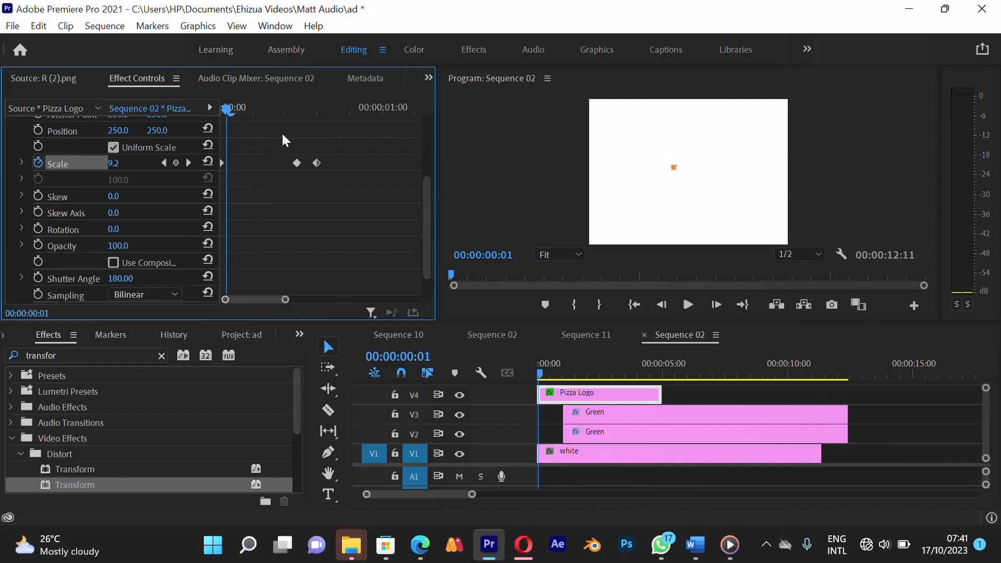
pyautogui.moveTo(273, 136); pyautogui.dragTo(290, 171)
pyautogui.click(218, 111)
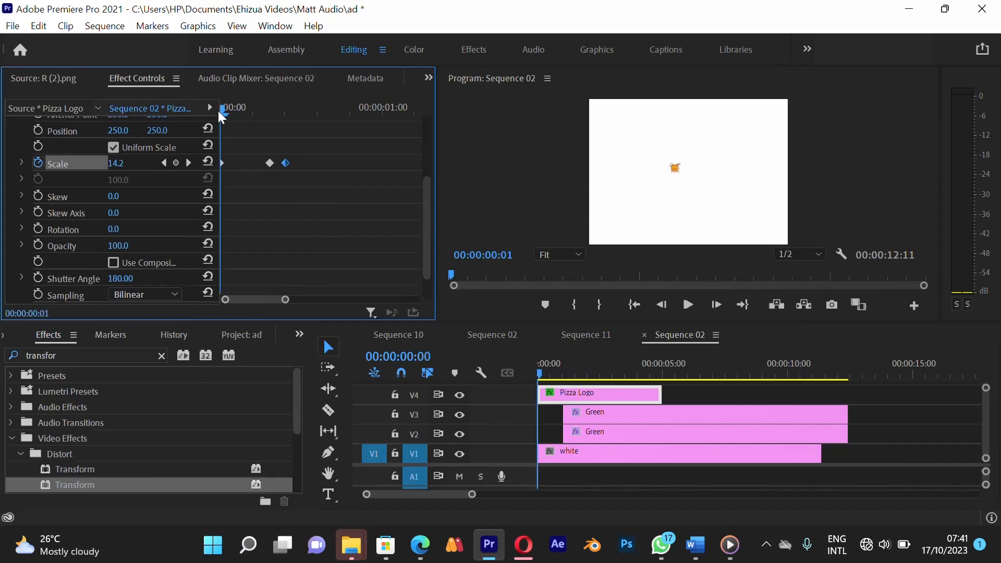
pyautogui.press('space')
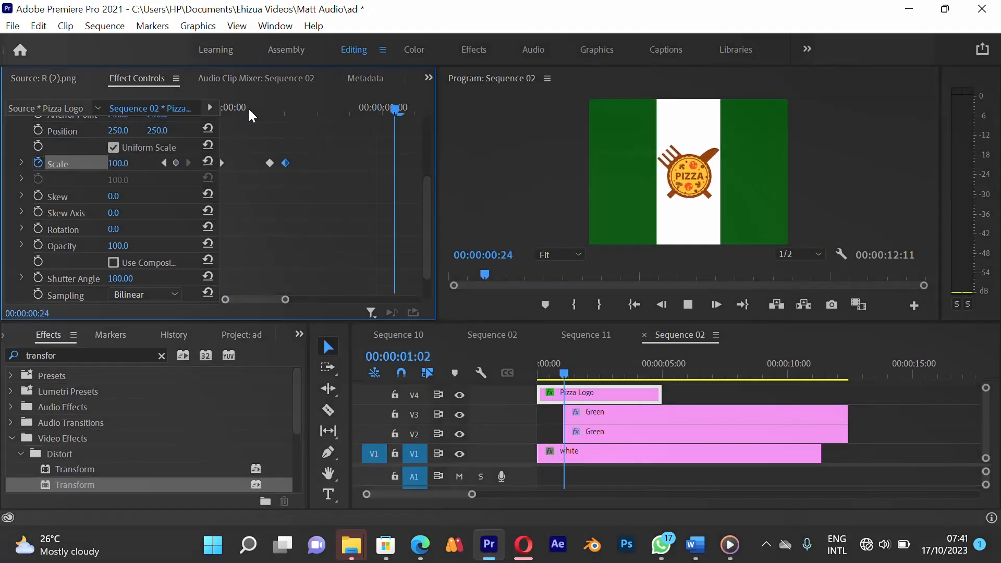
pyautogui.click(249, 107)
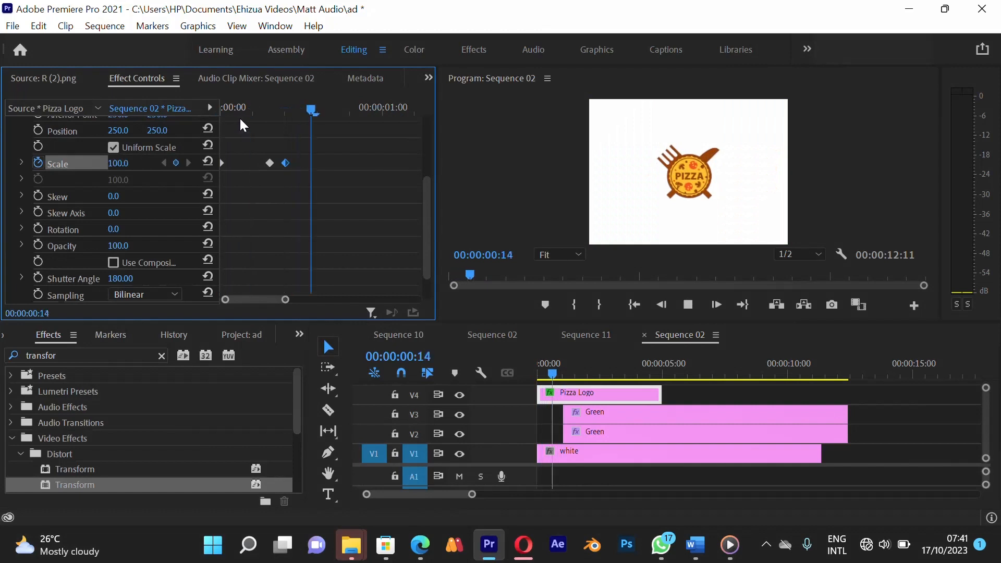
pyautogui.click(221, 112)
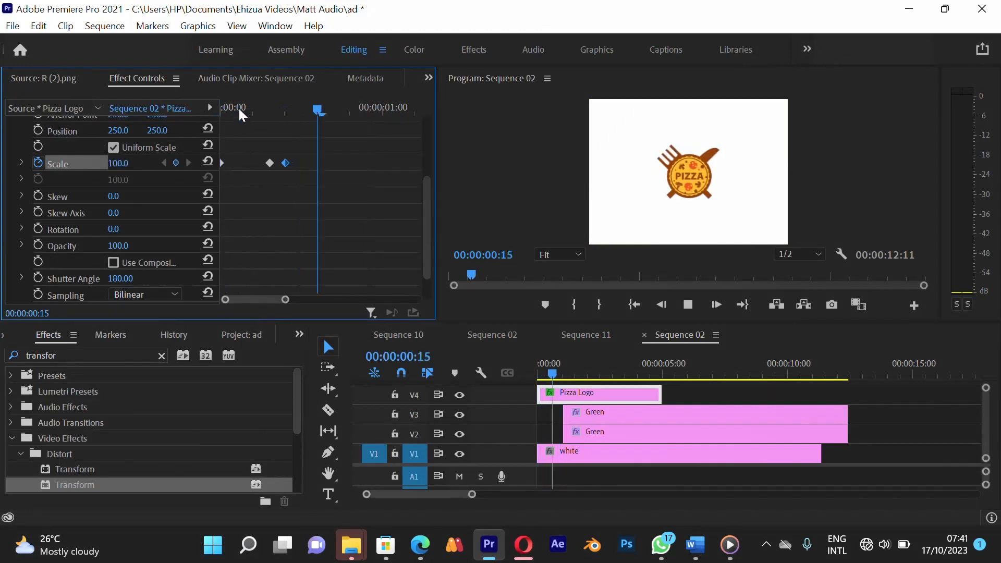
# Keyframe the Pizza Logo's Transform Opacity from 0 at 00:00:00:02 to 100 at about frame 5.
pyautogui.moveTo(239, 107)
pyautogui.mouseDown()
pyautogui.moveTo(224, 108)
pyautogui.moveTo(232, 108)
pyautogui.mouseUp()
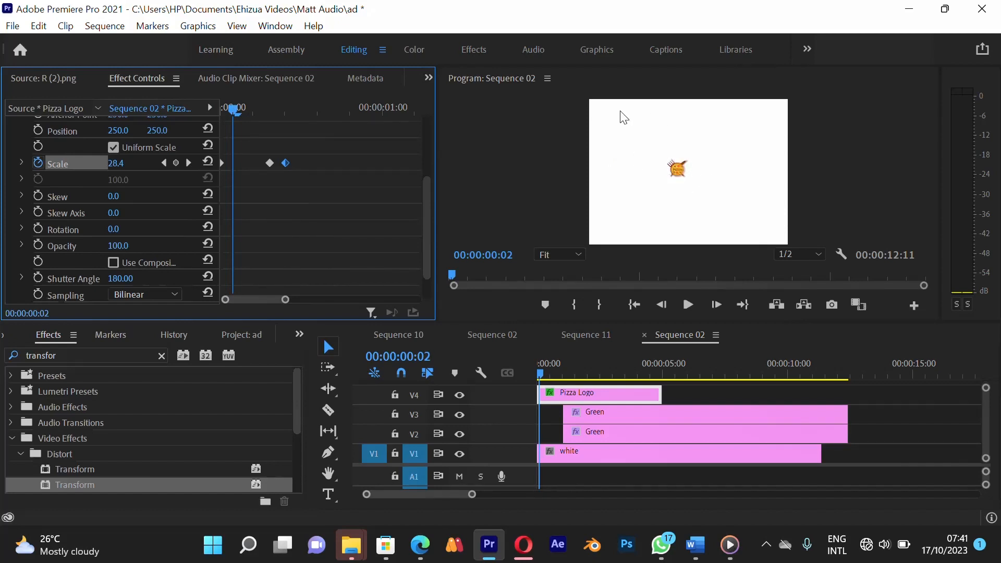
pyautogui.moveTo(234, 117); pyautogui.dragTo(231, 160)
pyautogui.click(38, 245)
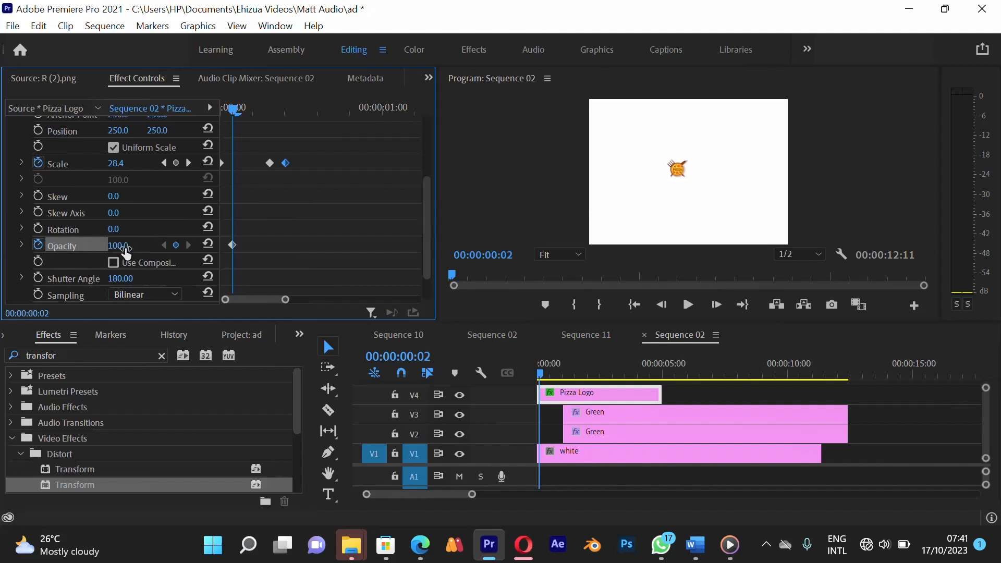
pyautogui.moveTo(233, 240); pyautogui.dragTo(255, 238)
pyautogui.moveTo(117, 249); pyautogui.dragTo(5, 245)
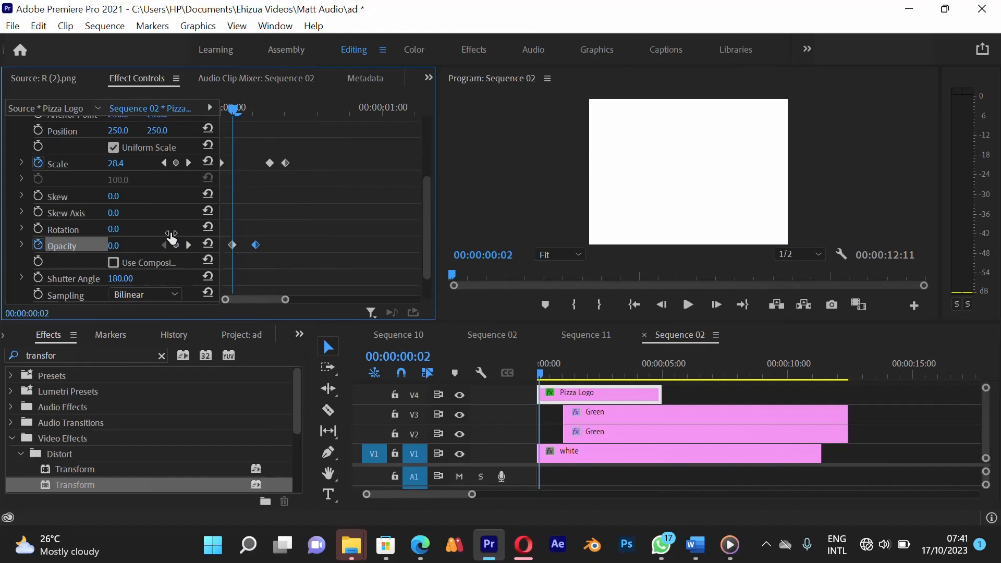
# Replay the Pizza Logo animation and move its first Transform Opacity keyframe to about frame 3.
pyautogui.click(257, 177)
pyautogui.press('space')
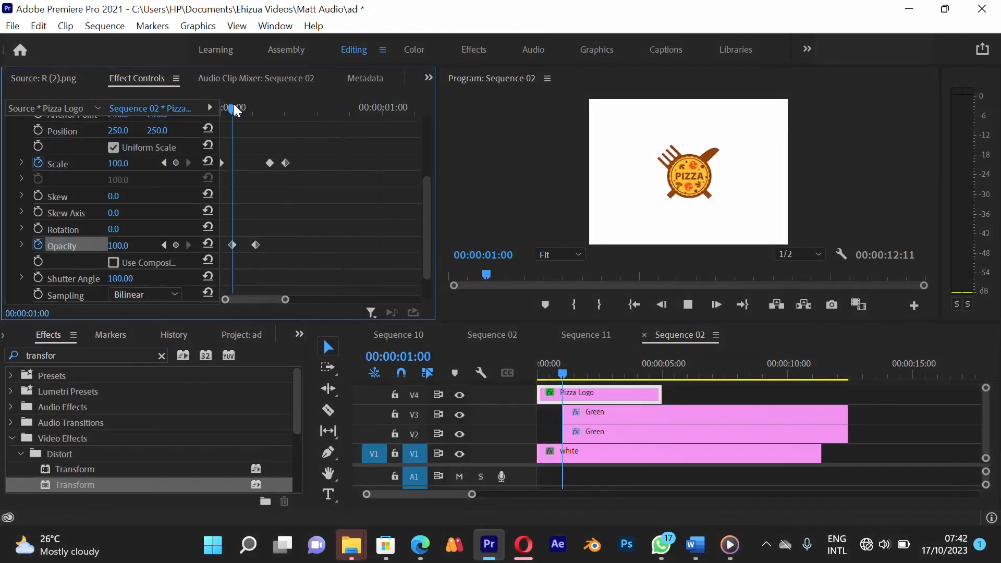
pyautogui.click(234, 108)
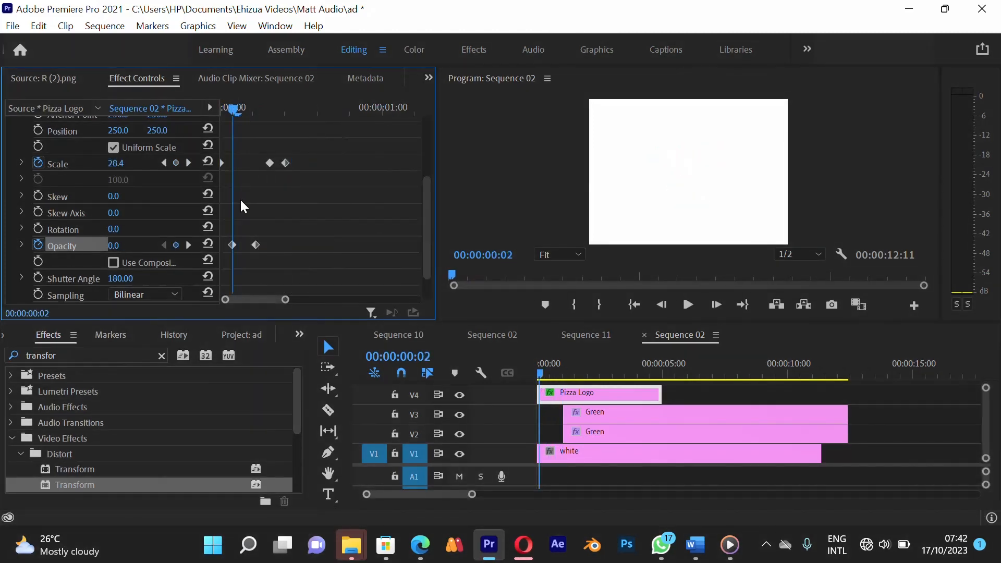
pyautogui.moveTo(231, 248); pyautogui.dragTo(240, 248)
# Apply Ease In to the Pizza Logo's last Scale keyframe at about frame 10 and replay the animation from the start.
pyautogui.moveTo(237, 110); pyautogui.dragTo(287, 143)
pyautogui.click(285, 163)
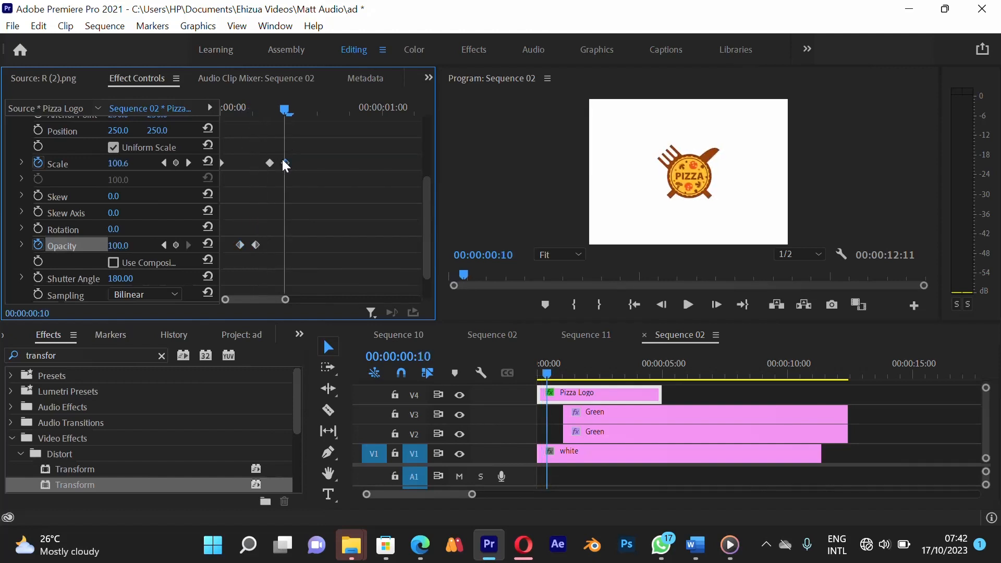
pyautogui.rightClick(285, 163)
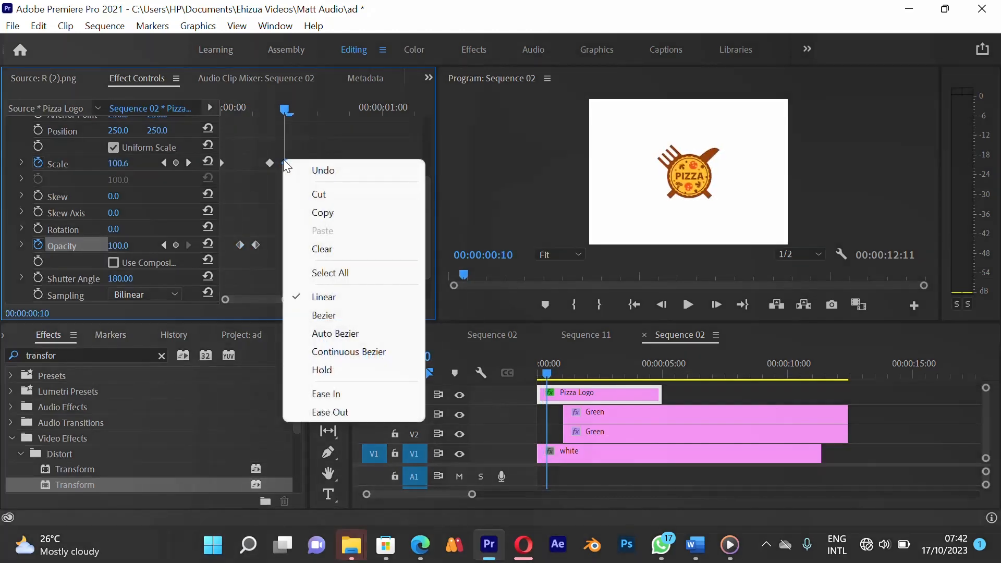
pyautogui.click(329, 393)
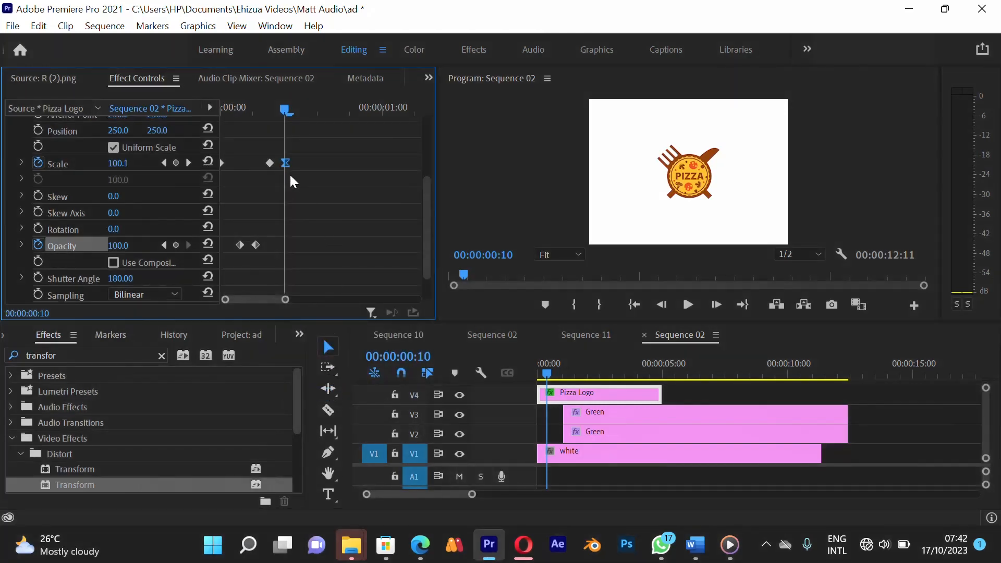
pyautogui.moveTo(263, 111); pyautogui.dragTo(225, 109)
pyautogui.press('space')
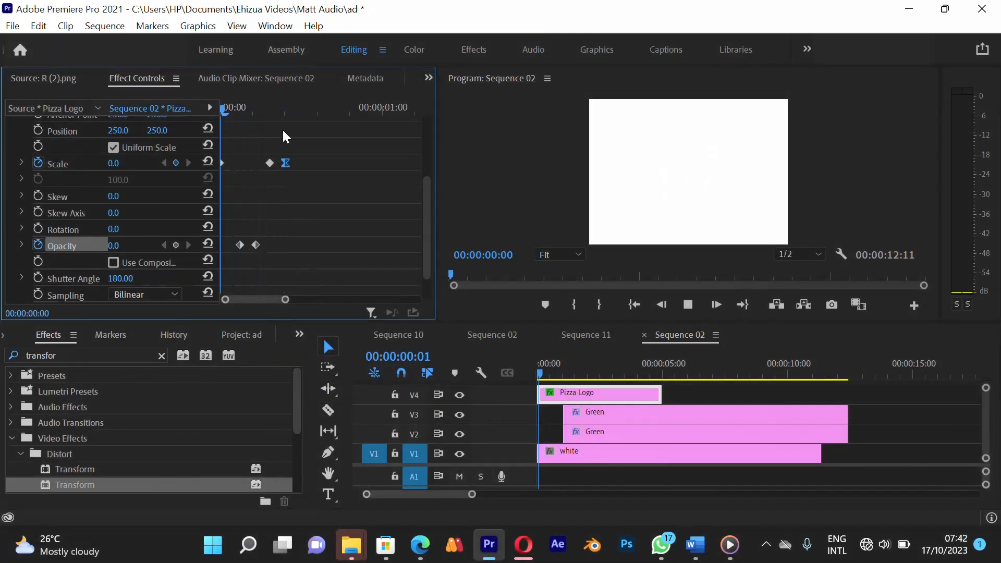
pyautogui.click(261, 110)
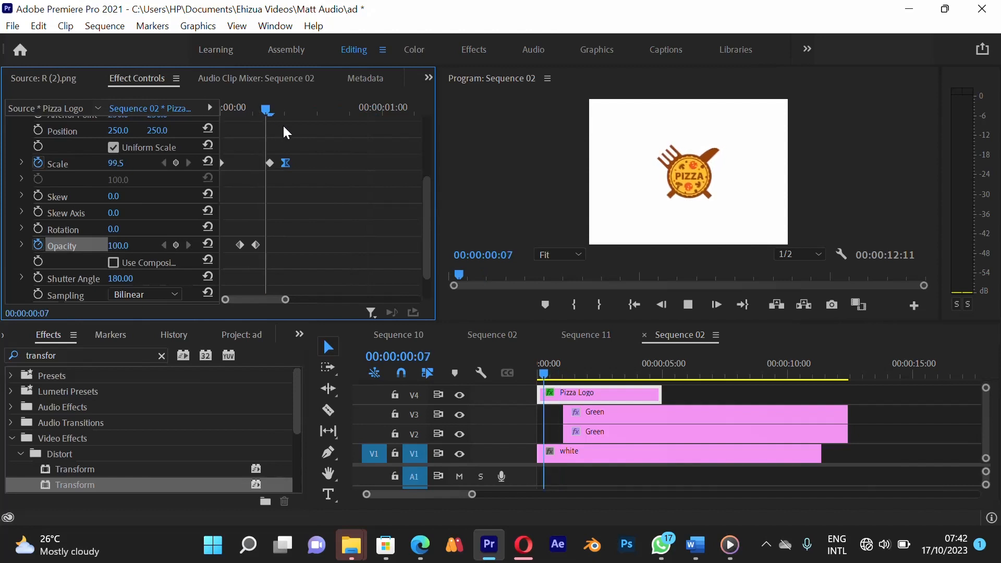
# Return the playhead to the sequence start and collapse the Pizza Logo's Transform effect settings.
pyautogui.press('Home')
pyautogui.scroll(3, 14, 155)
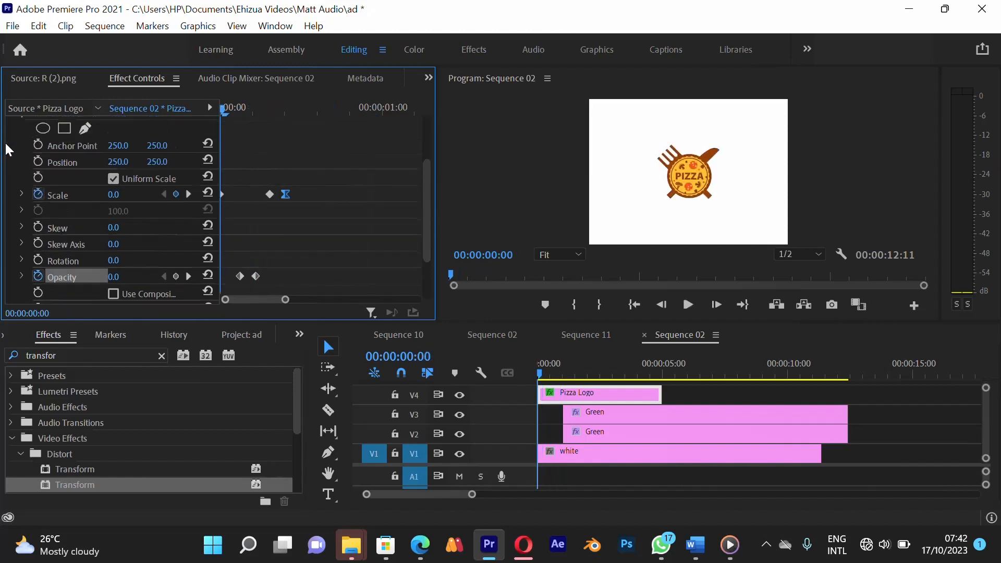
pyautogui.click(9, 158)
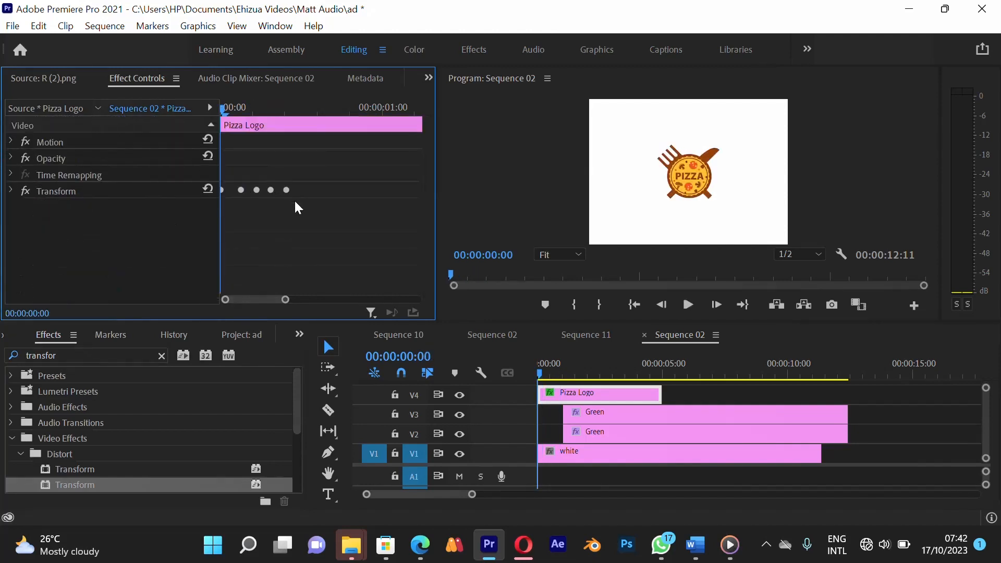